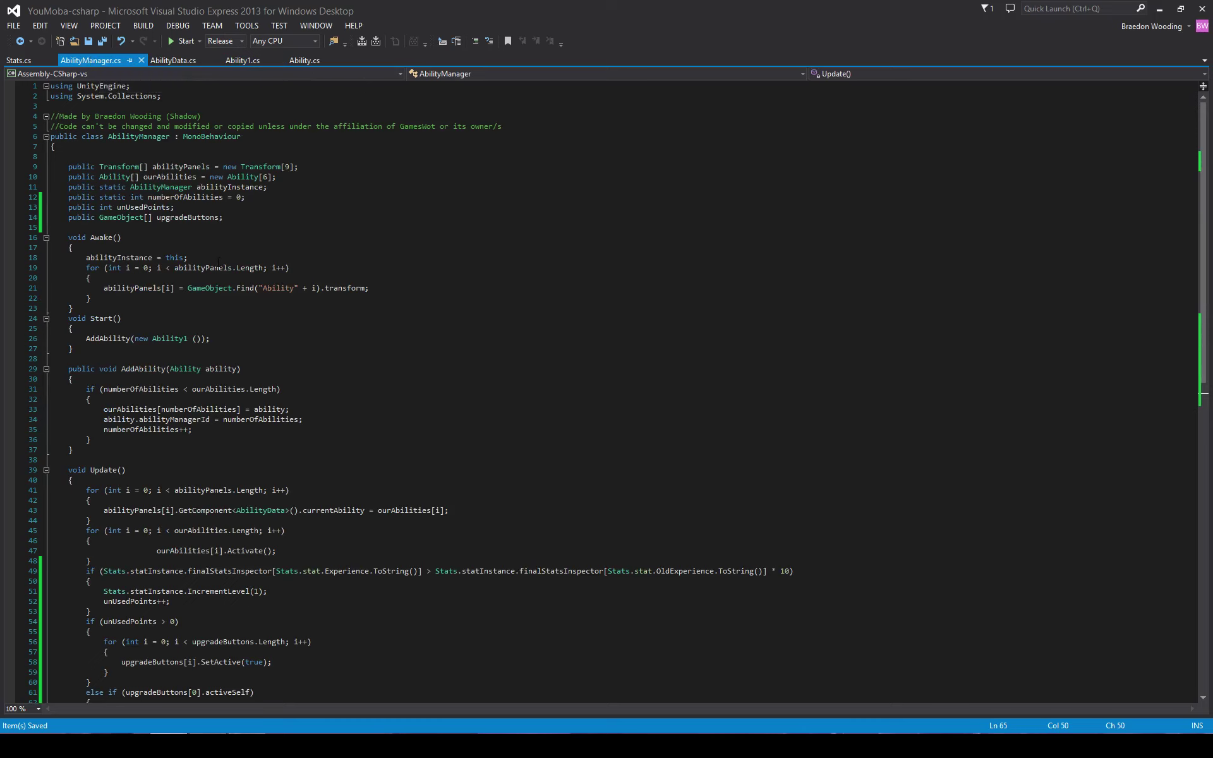
Review AbilityManager.cs, add and remove a trial 'if' line in the upgrade loop, save, and return to Unity.
scroll(204, 278, down, 3)
scroll(204, 278, up, 7)
scroll(204, 278, up, 4)
scroll(206, 272, down, 5)
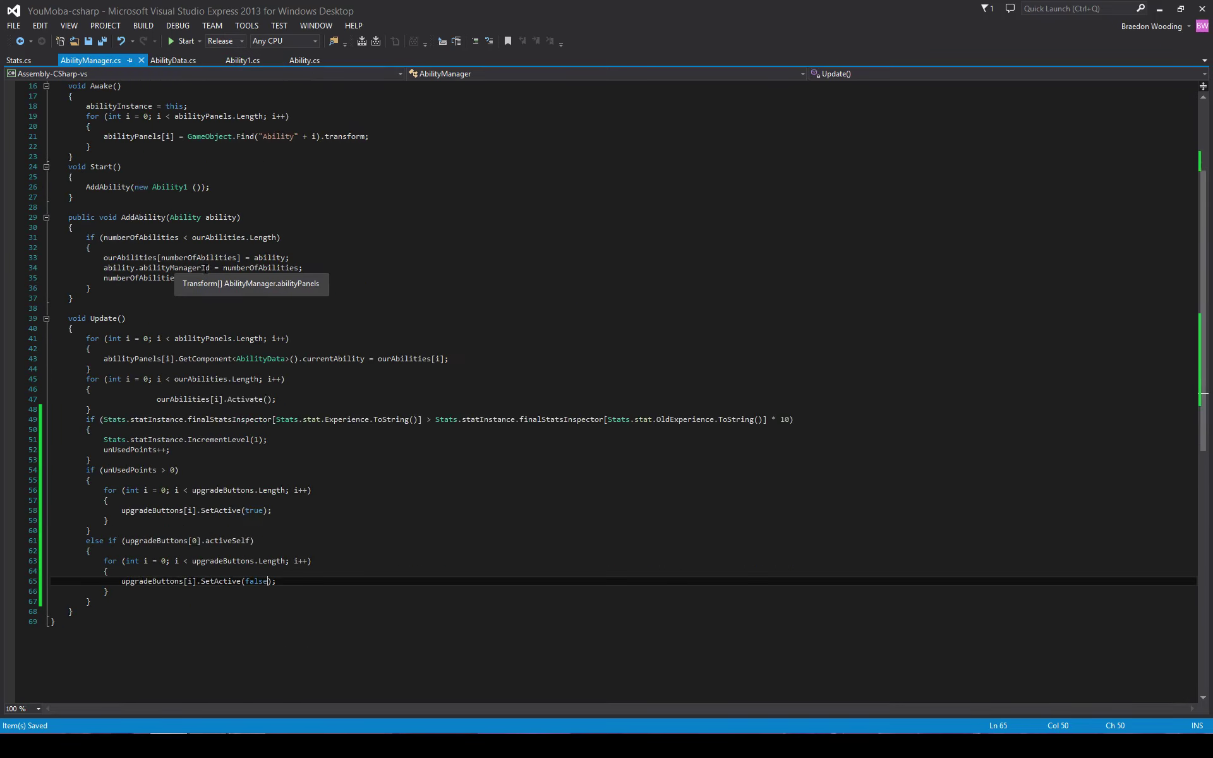
click(262, 500)
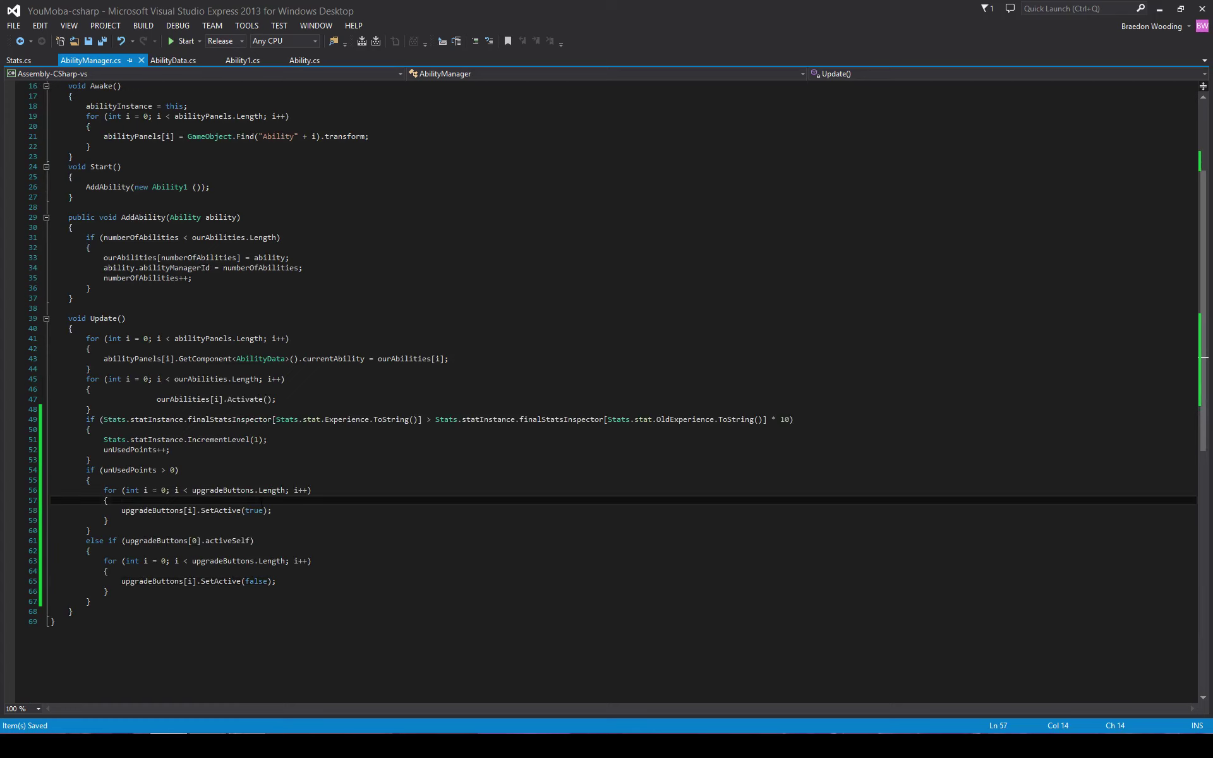
key(Return)
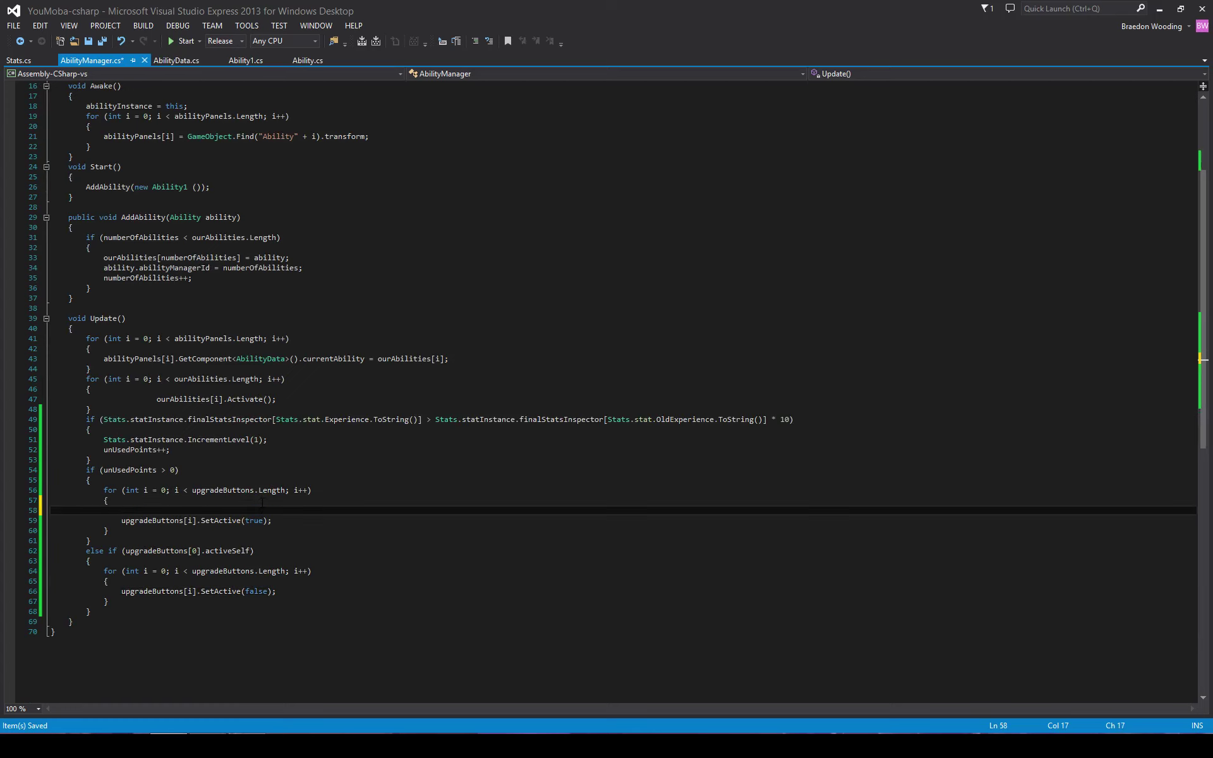
text(if)
key(BackSpace)
key(BackSpace)
key(BackSpace)
key(BackSpace)
key(BackSpace)
key(ctrl+s)
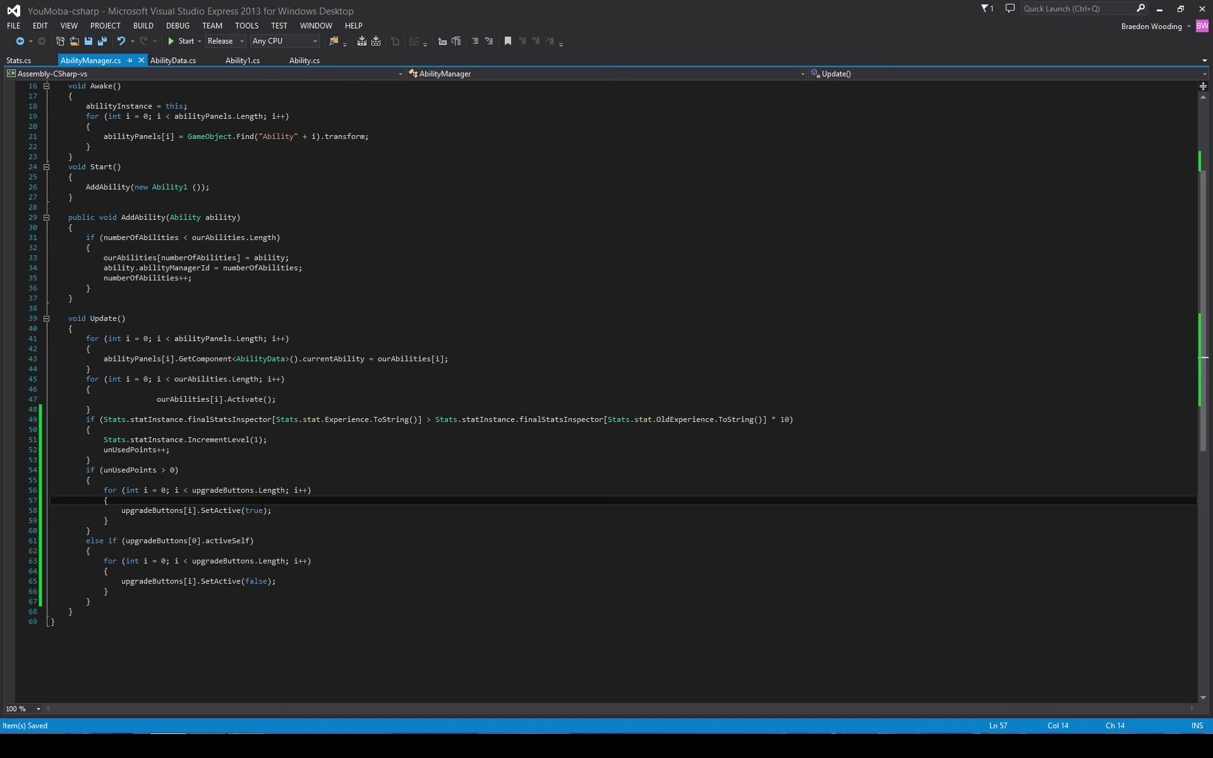
key(alt+Tab)
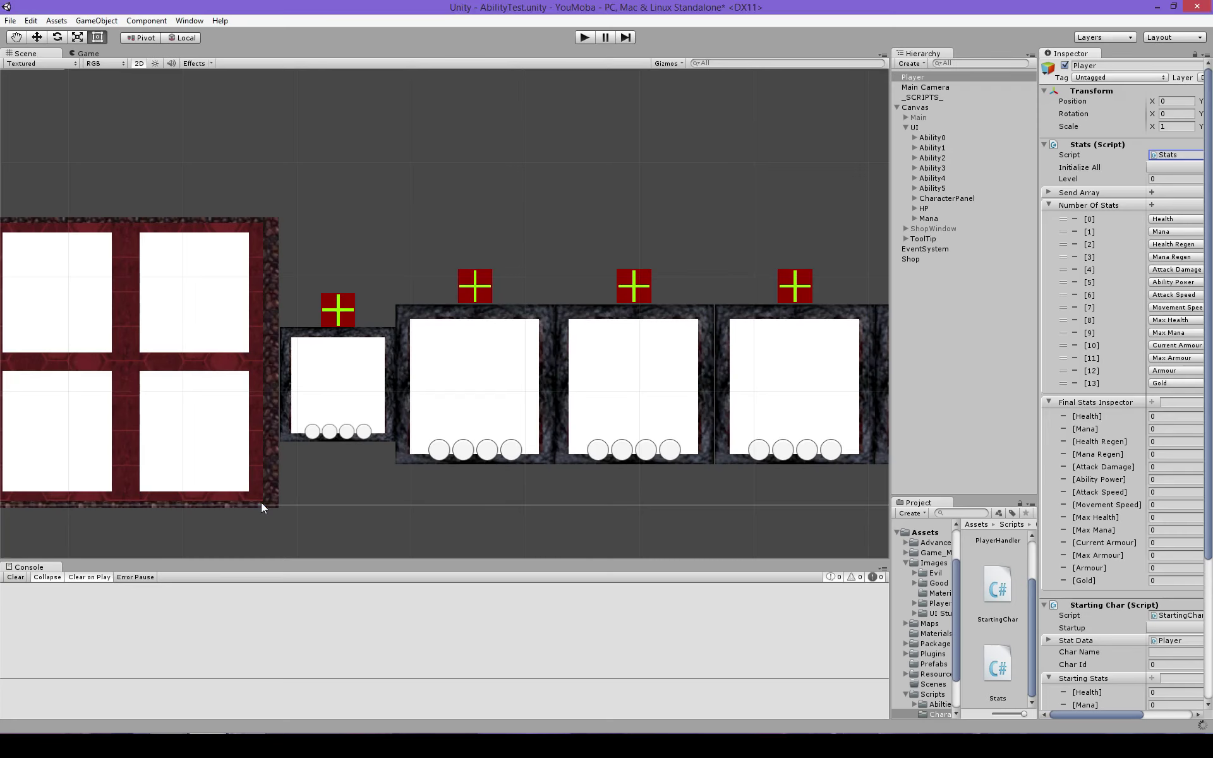
Enter Play mode and set the Player's Final Stats Inspector Experience to 1.
click(578, 35)
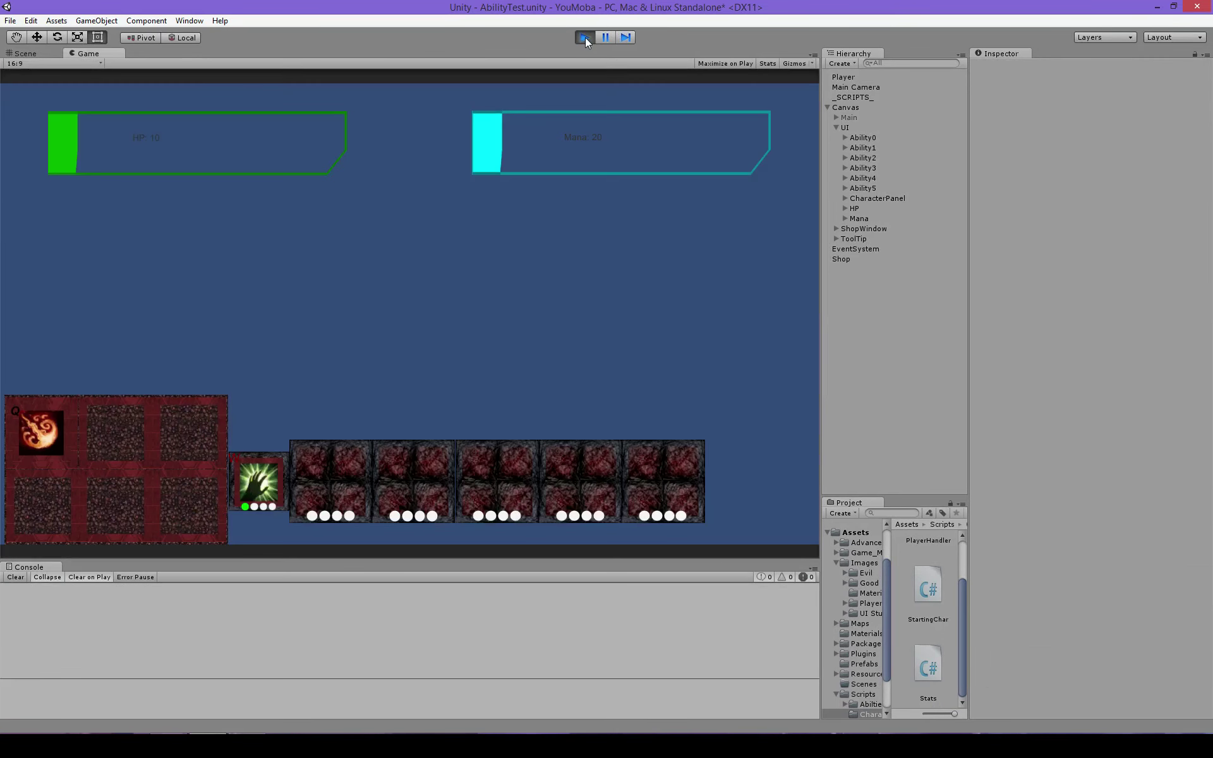
click(870, 96)
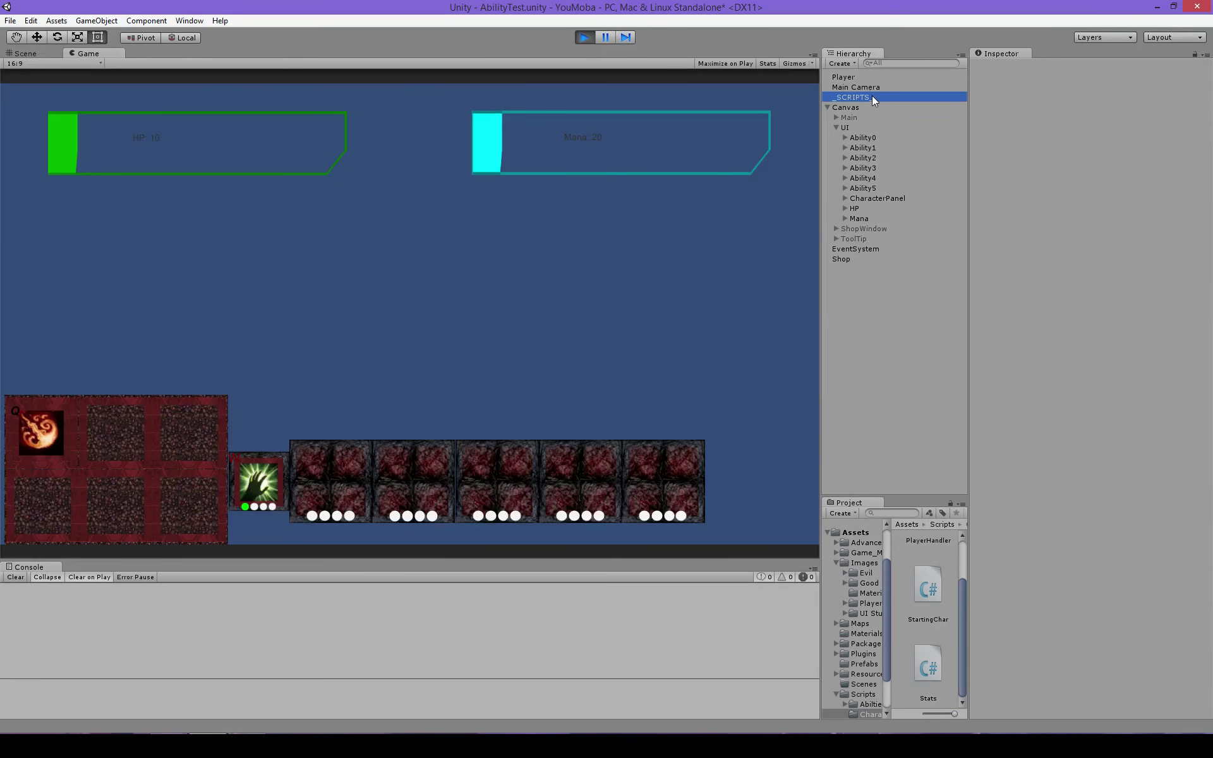
click(877, 78)
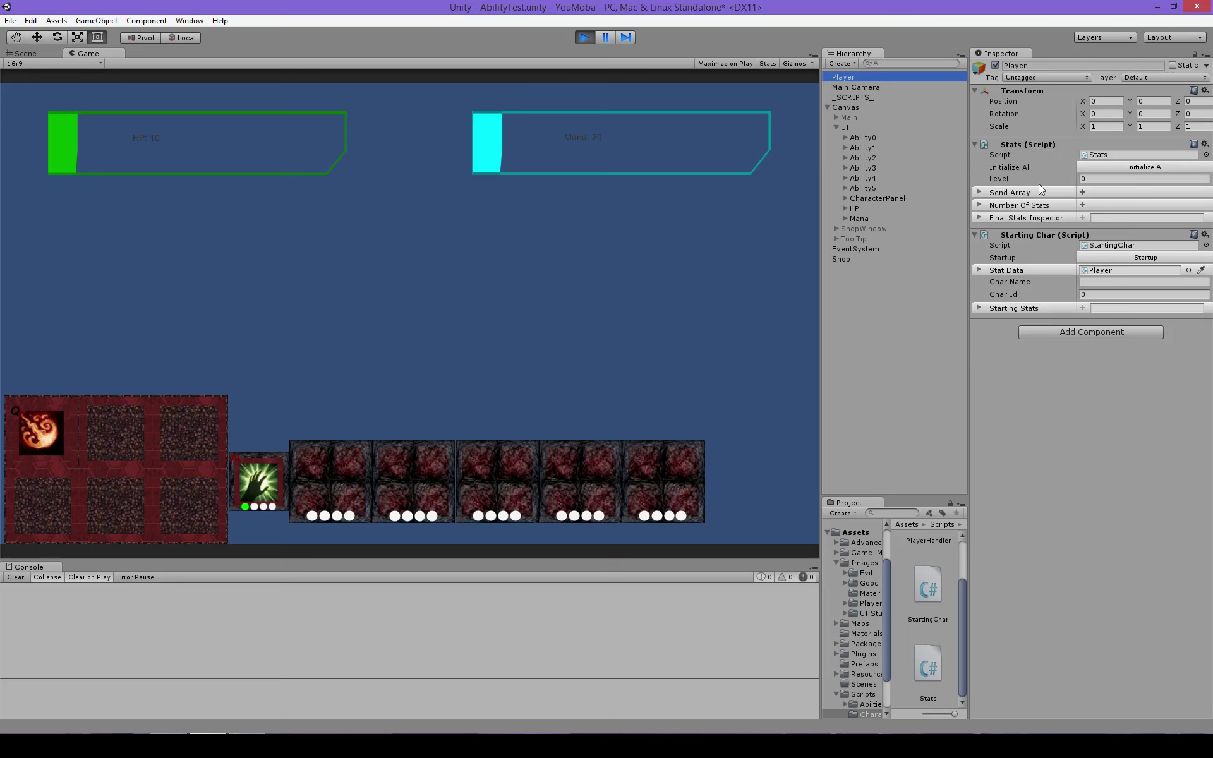
click(972, 217)
click(979, 218)
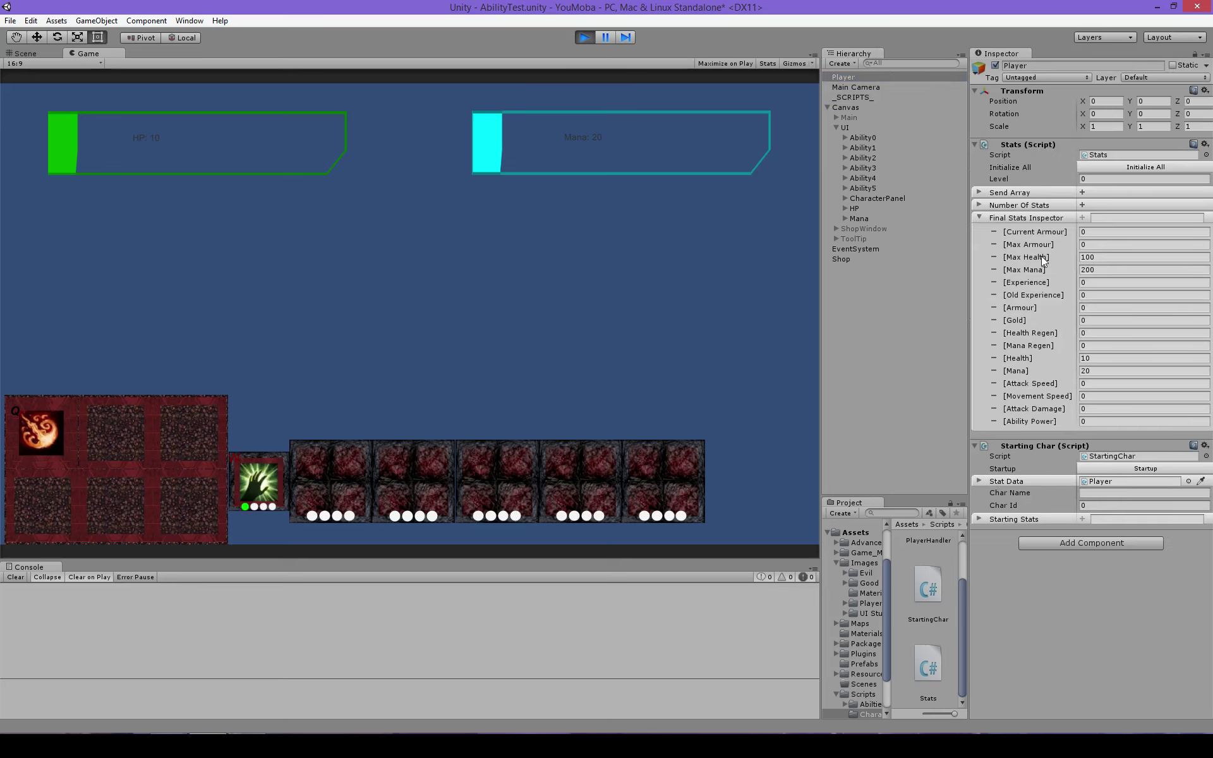
click(1091, 283)
text(1)
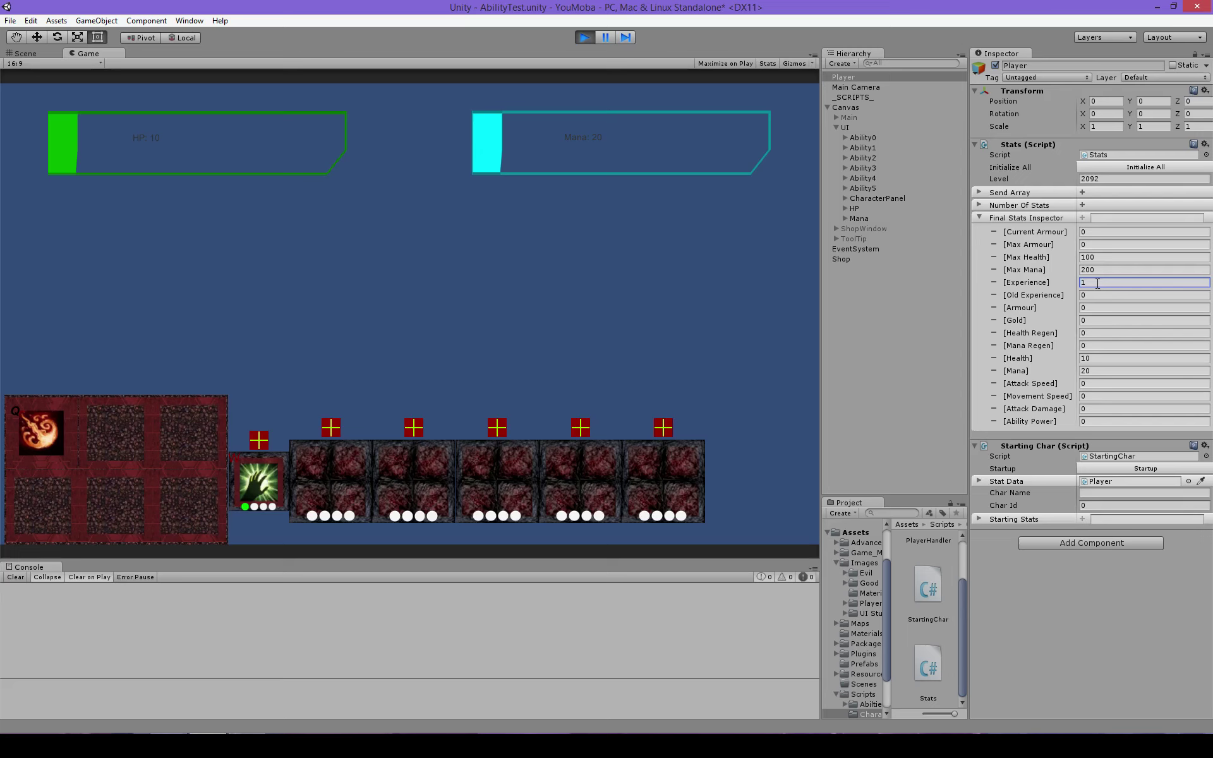
Watch the Level value climb, then stop play and go back to Visual Studio.
click(1103, 173)
click(584, 40)
key(alt+Tab)
Open AbilityManager.cs and insert a new empty line after IncrementLevel(1).
scroll(216, 213, down, 6)
scroll(216, 213, up, 6)
scroll(216, 212, up, 1)
scroll(216, 213, up, 5)
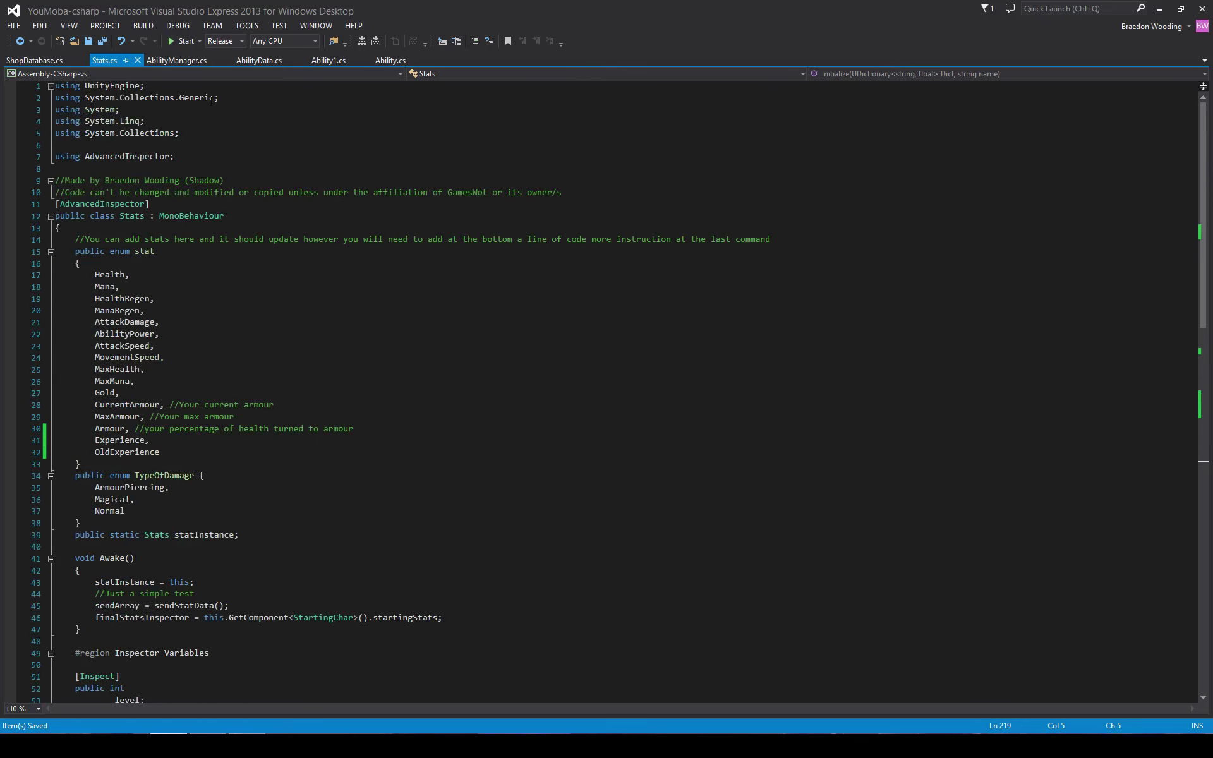
scroll(213, 98, down, 7)
click(195, 60)
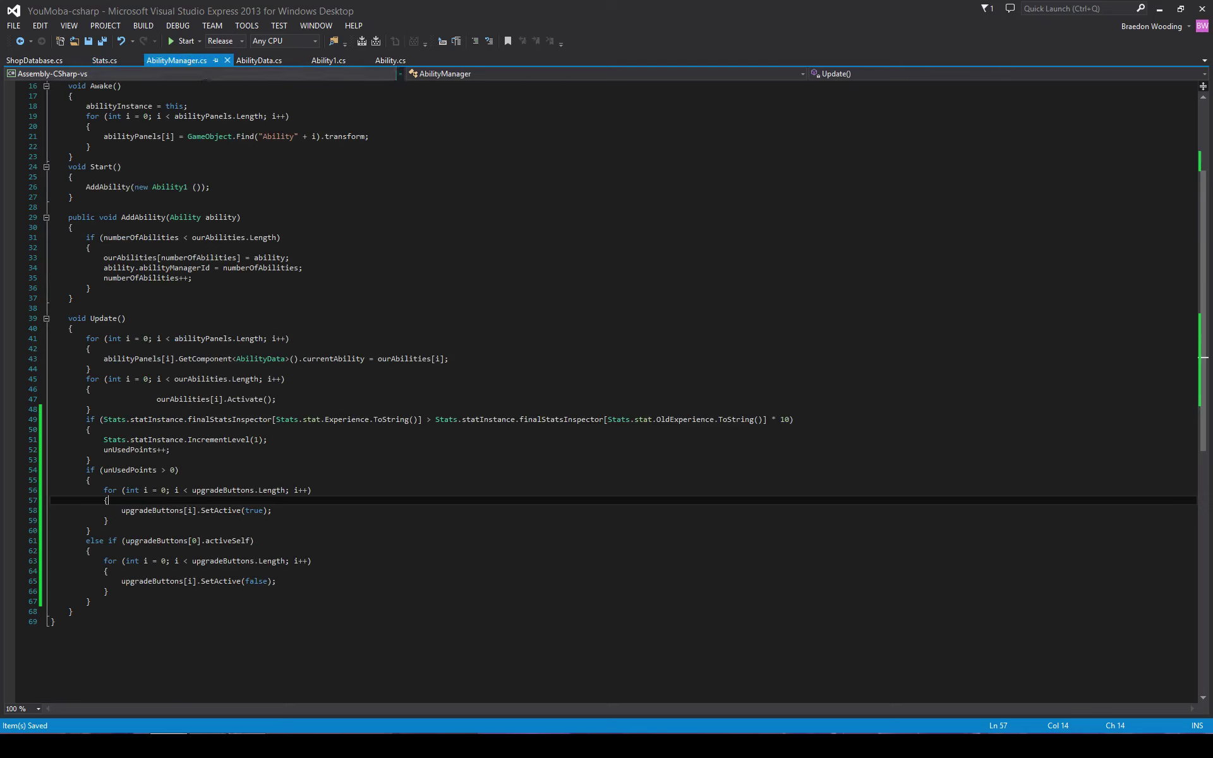
scroll(208, 128, down, 5)
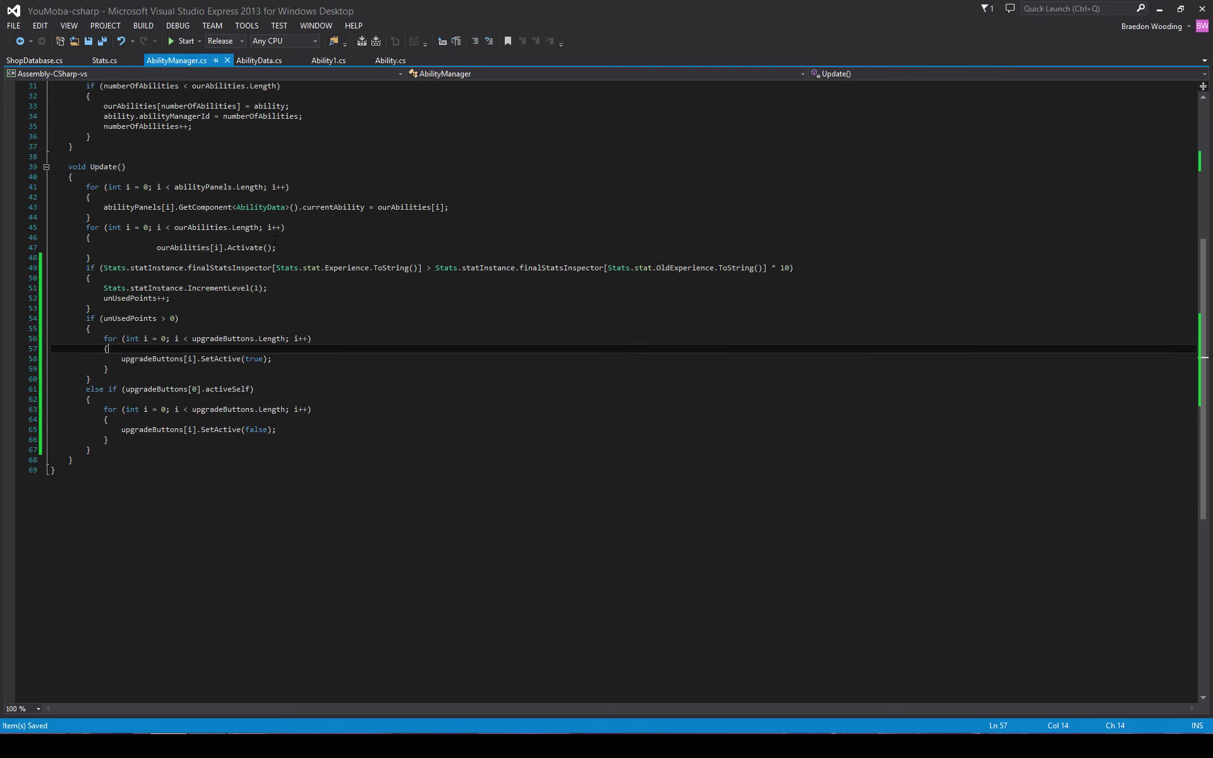
click(239, 307)
click(278, 288)
key(Return)
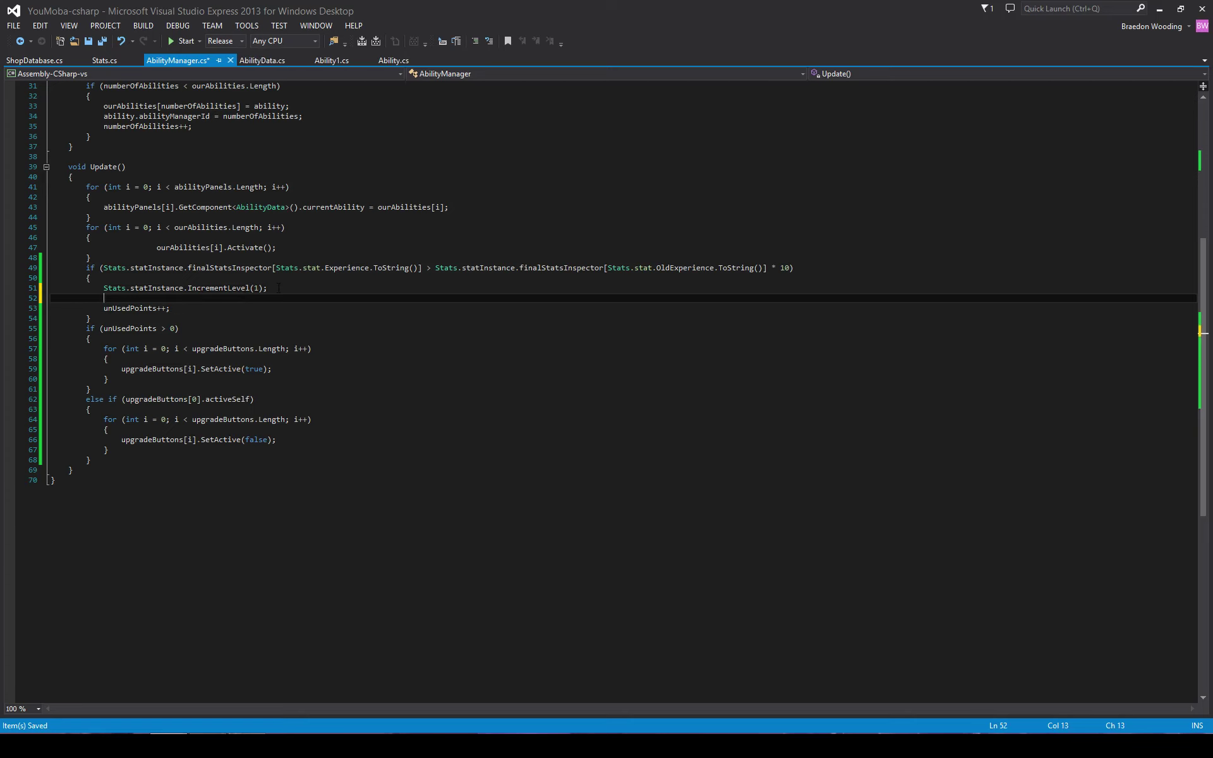
text(o)
key(BackSpace)
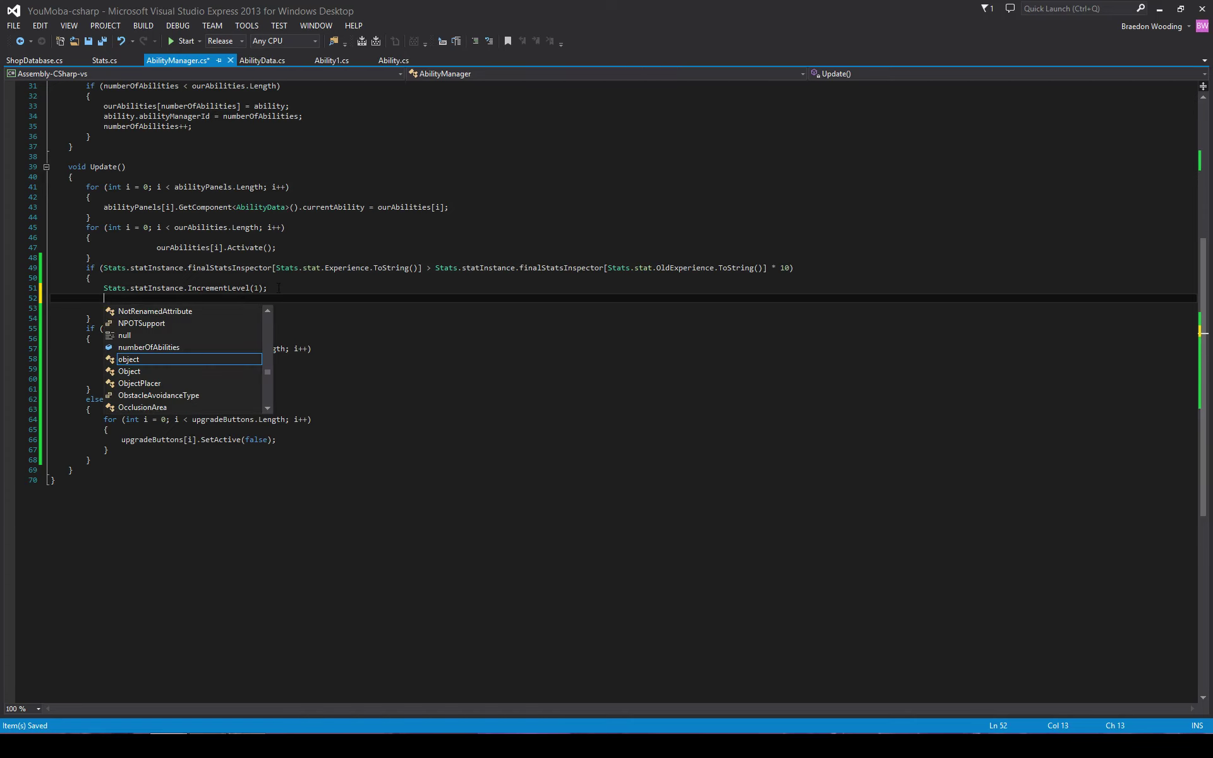
text(Stats)
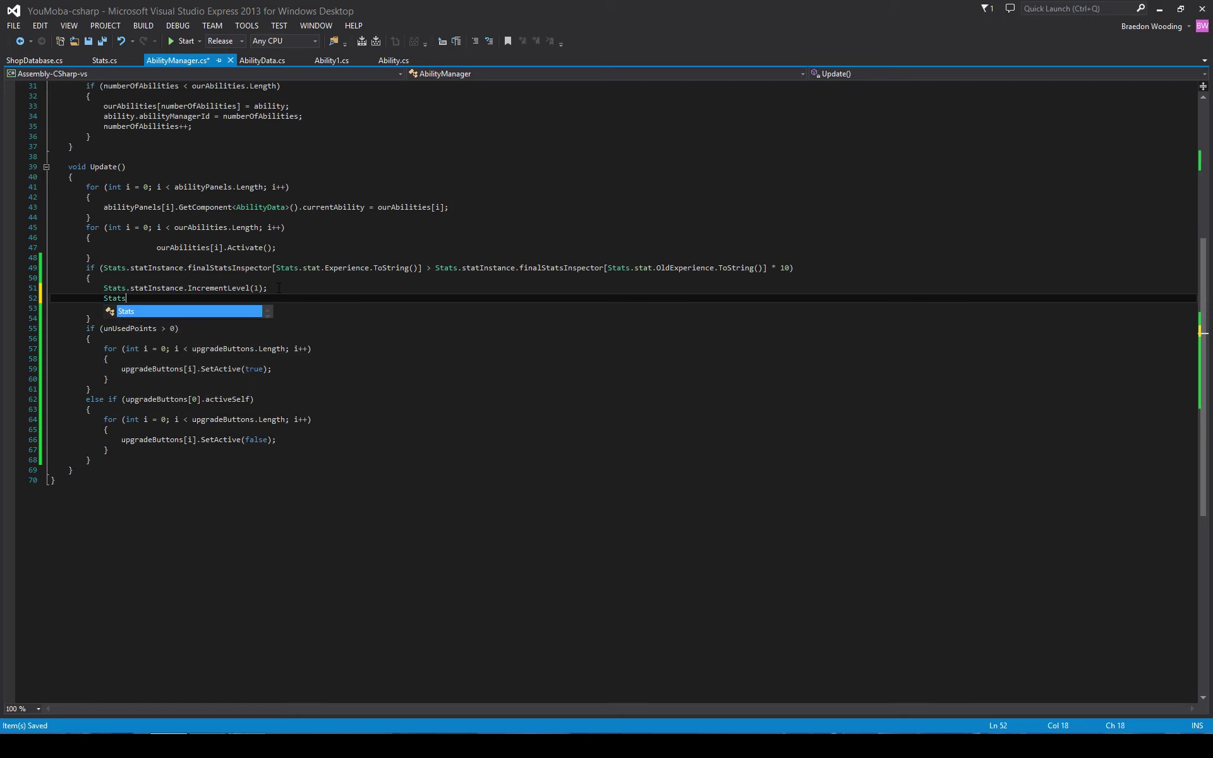
key(BackSpace)
key(BackSpace)
key(BackSpace)
Build line 52 as OldExperience stat = Experience stat by copying both expressions from line 49.
drag(435, 268, 767, 268)
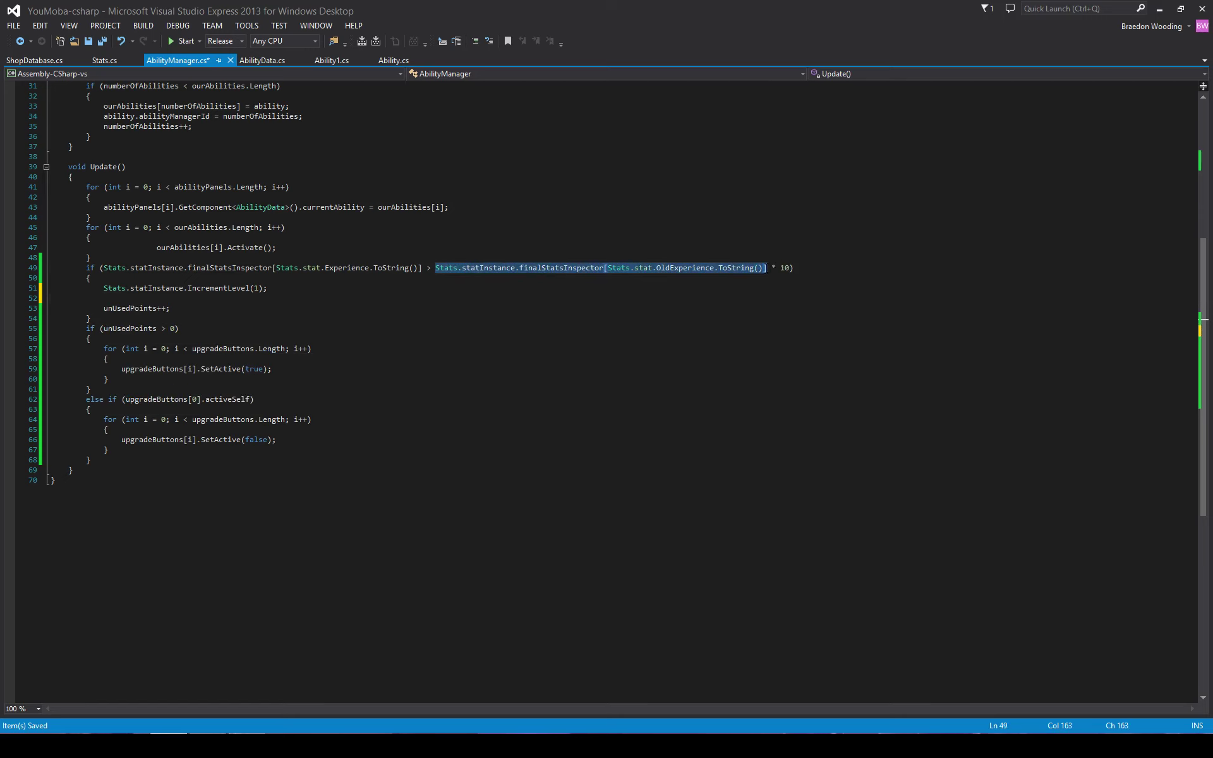
key(ctrl+c)
click(133, 297)
key(ctrl+v)
text(=)
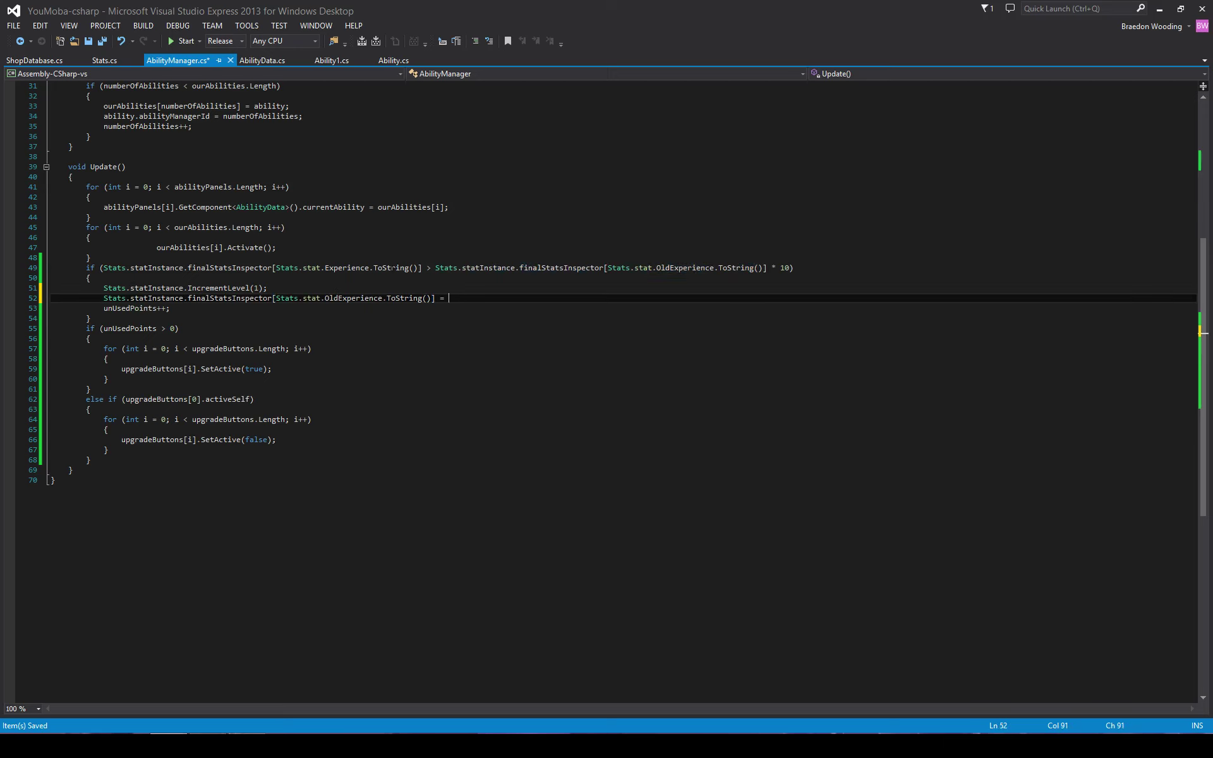
drag(422, 268, 103, 268)
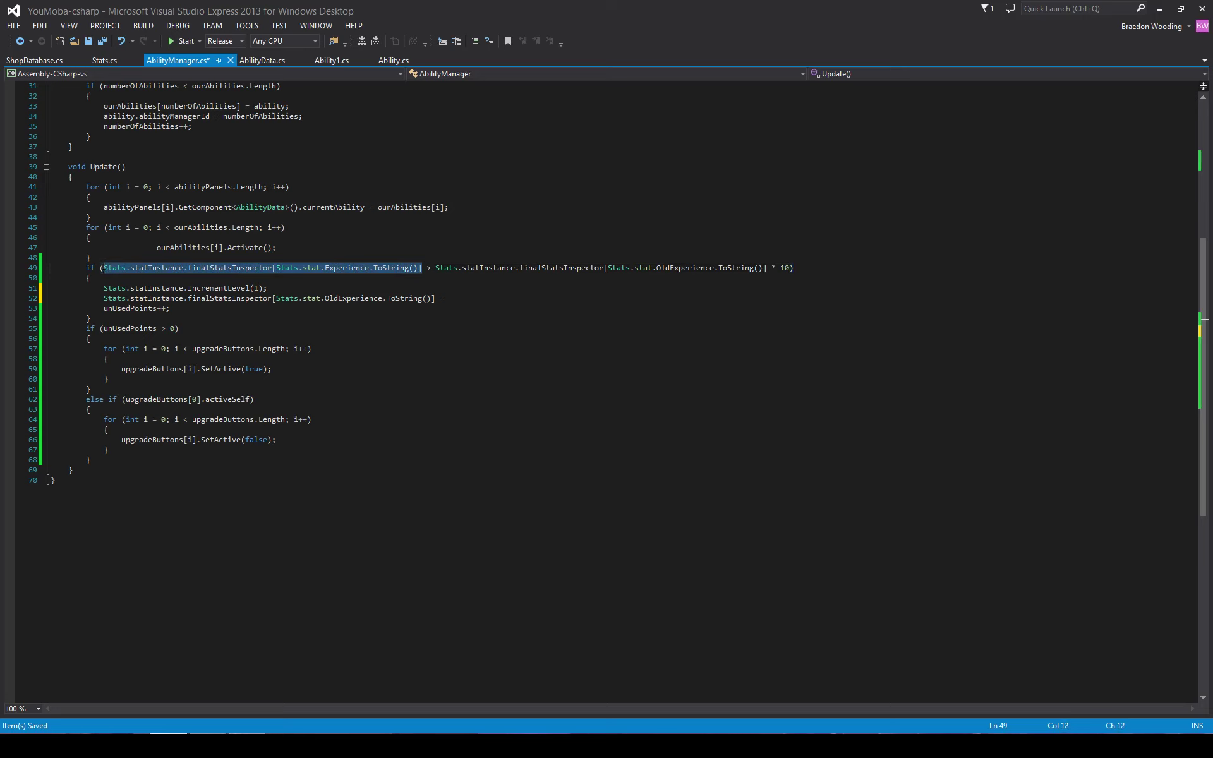
key(ctrl+c)
click(543, 298)
key(ctrl+v)
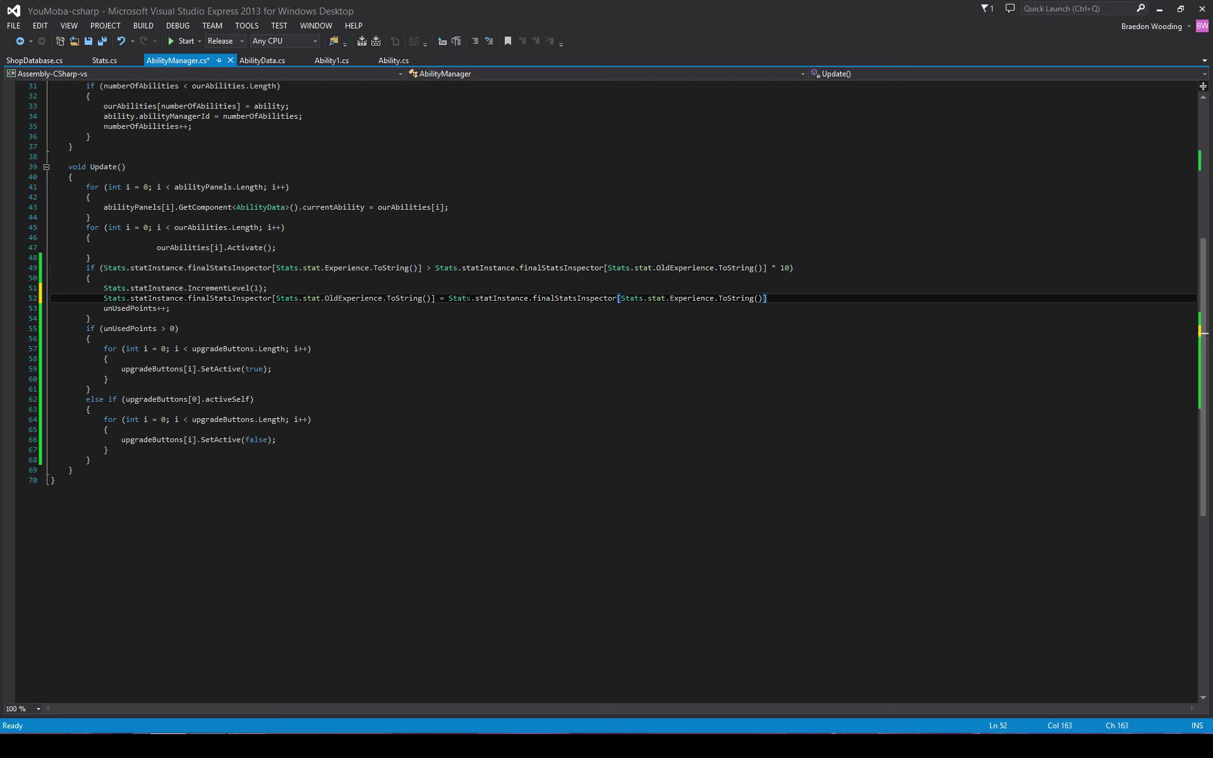
text(;)
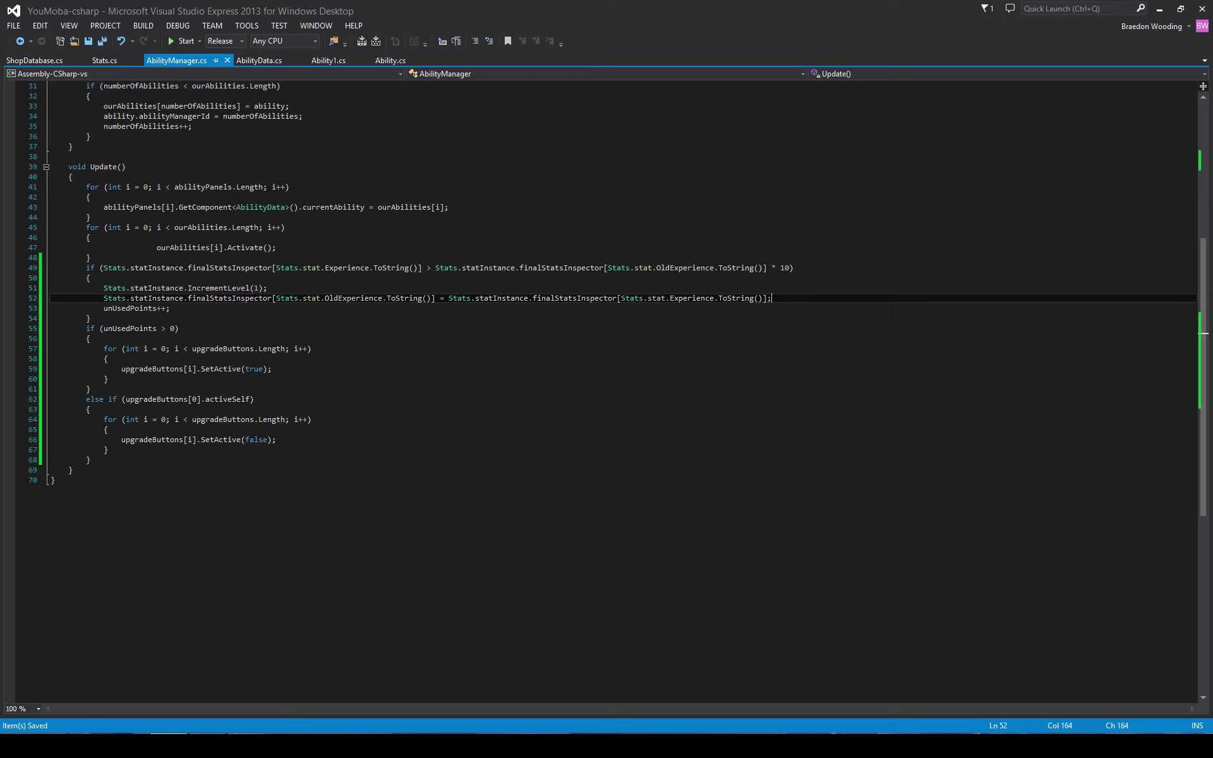
Replace the assigned Experience expression with '*= 10' and save the file.
drag(448, 298, 767, 298)
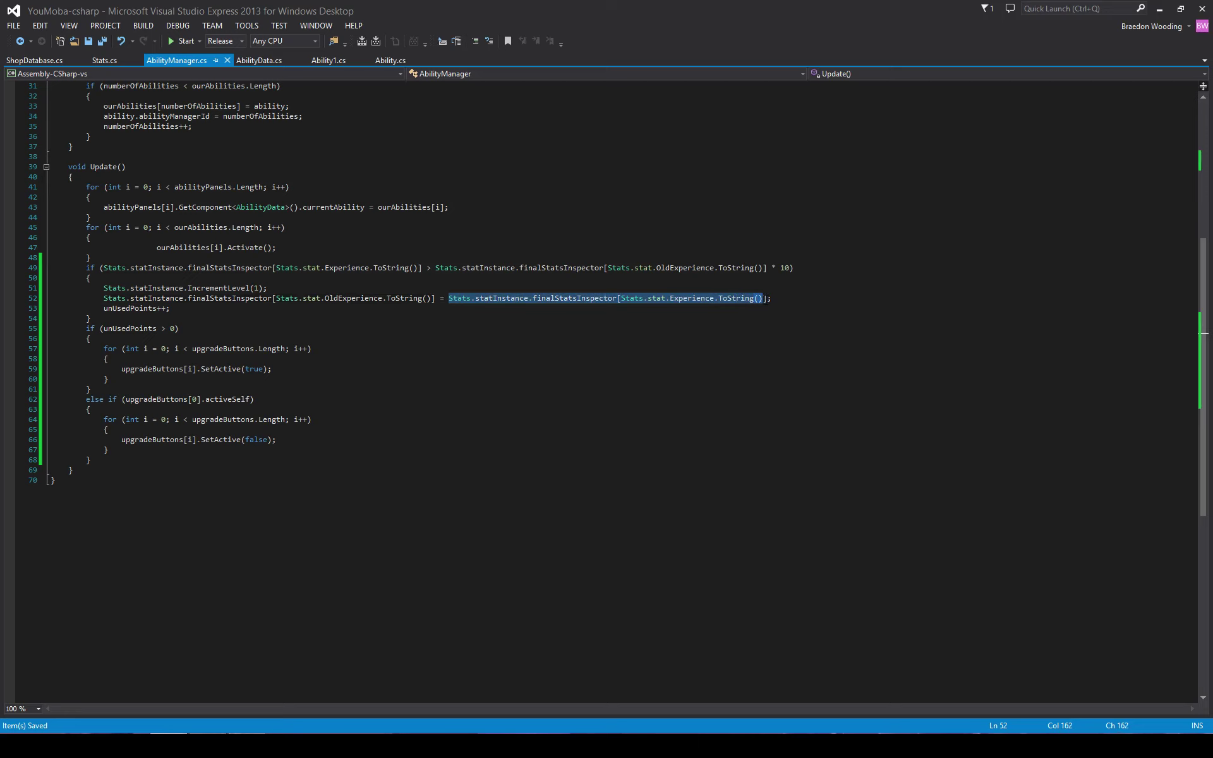
key(Delete)
key(BackSpace)
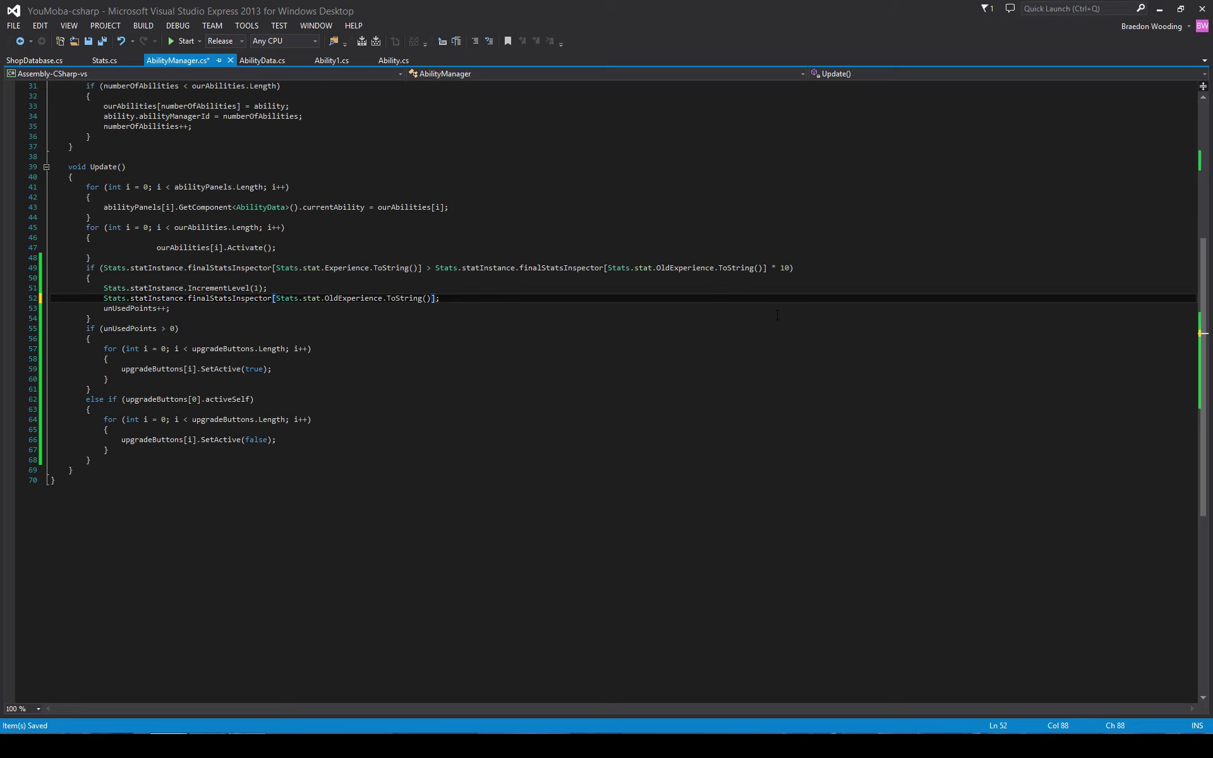
text(*= 19)
key(BackSpace)
text(0)
key(ctrl+s)
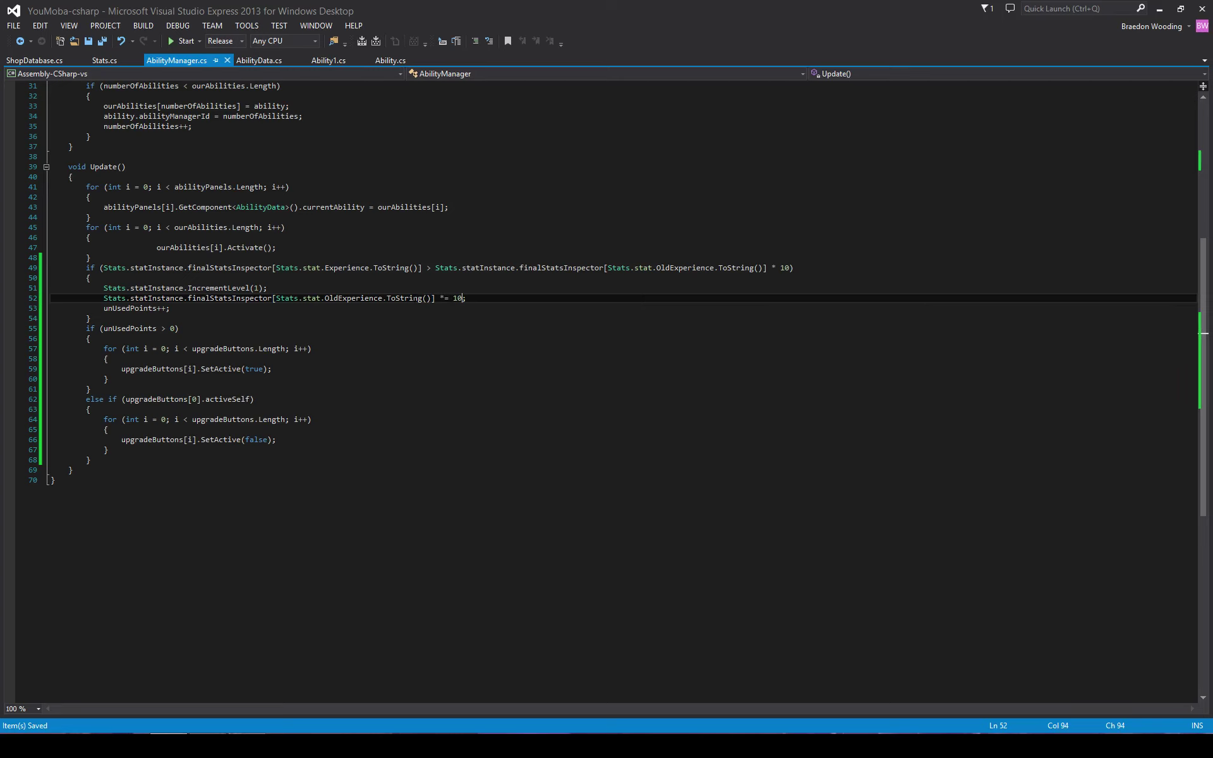
scroll(215, 328, down, 1)
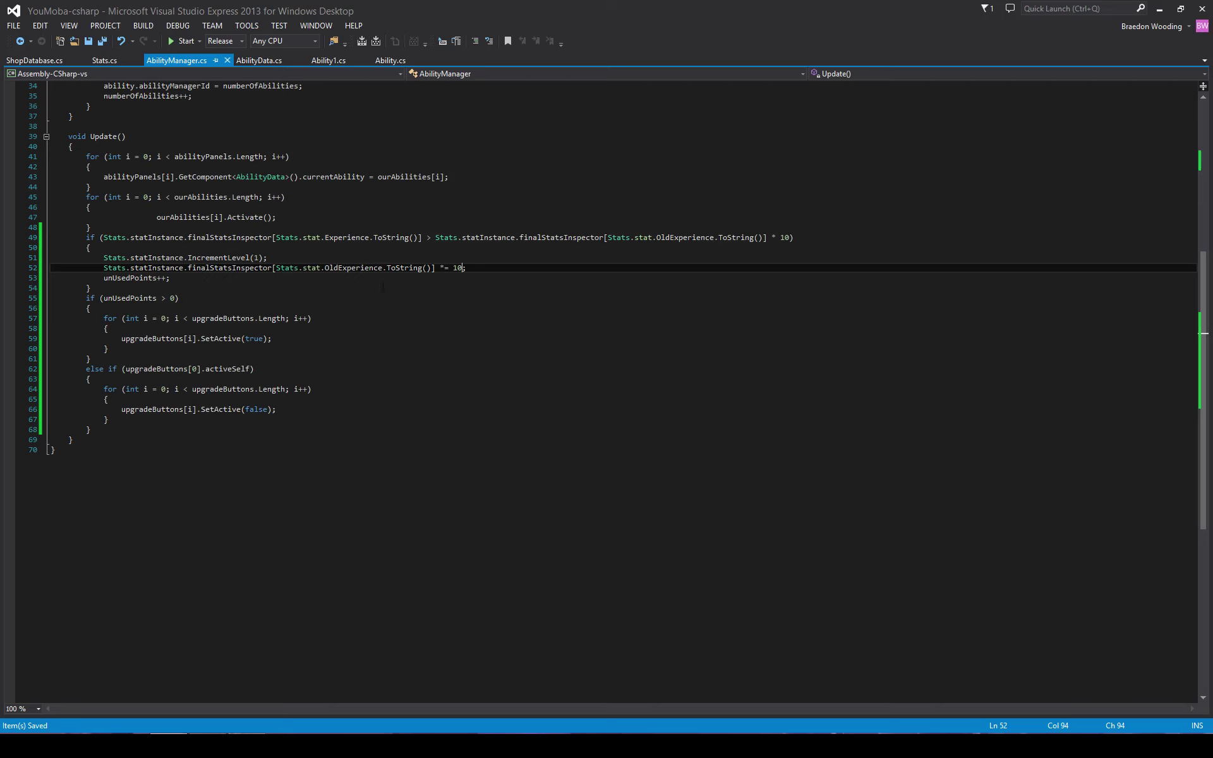
Try rewriting line 52 with statInstance members like GetStat and SetStat, then undo the attempt.
drag(462, 268, 188, 268)
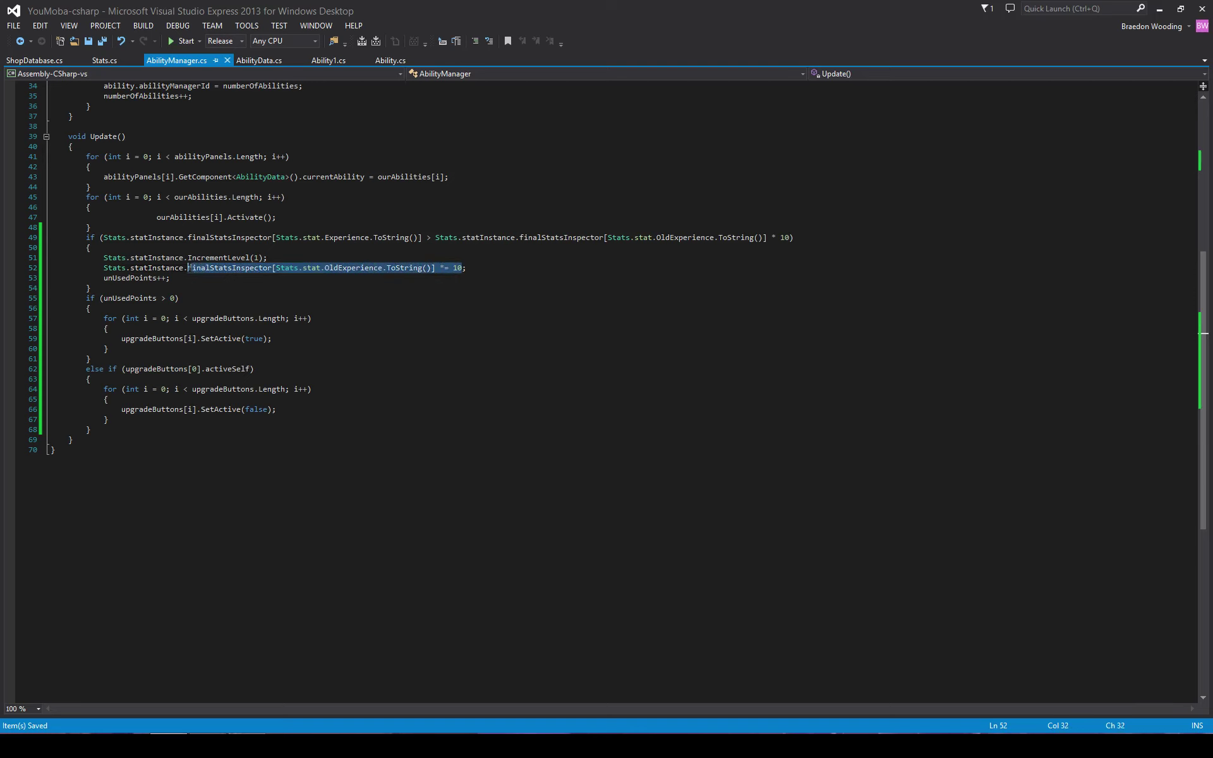
key(BackSpace)
key(ctrl+space)
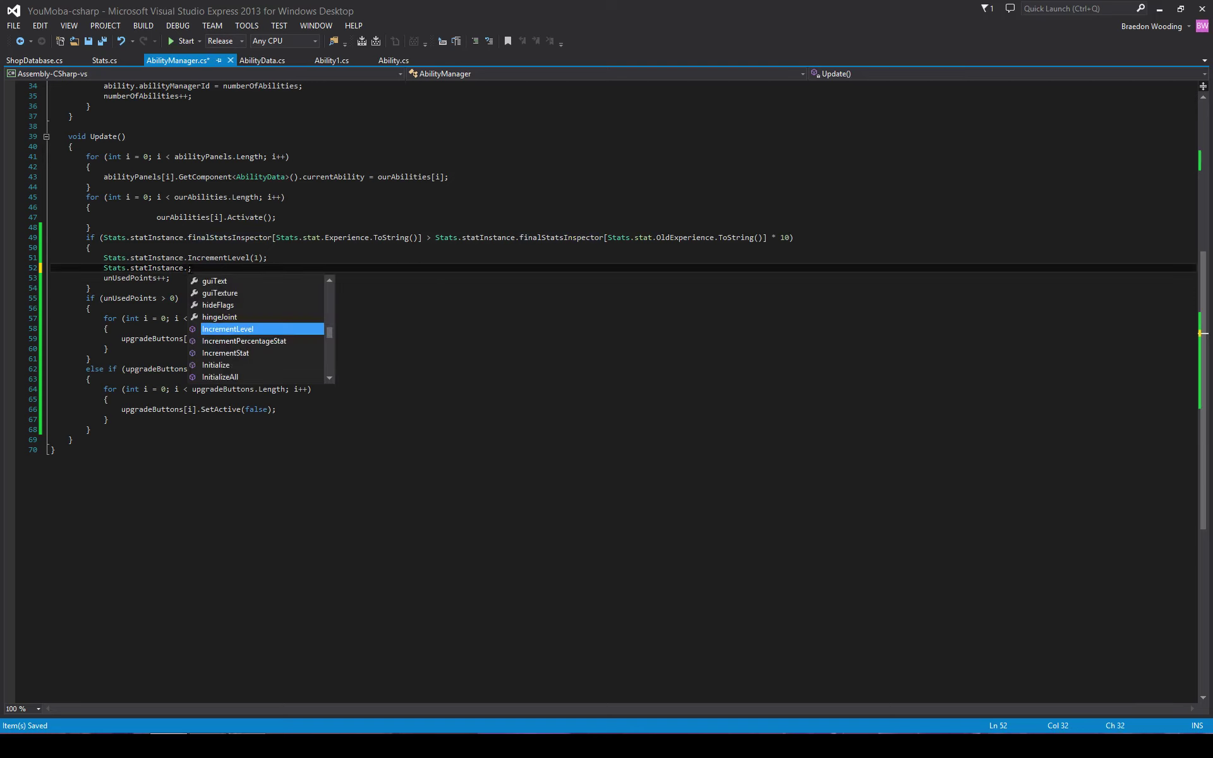
text(g)
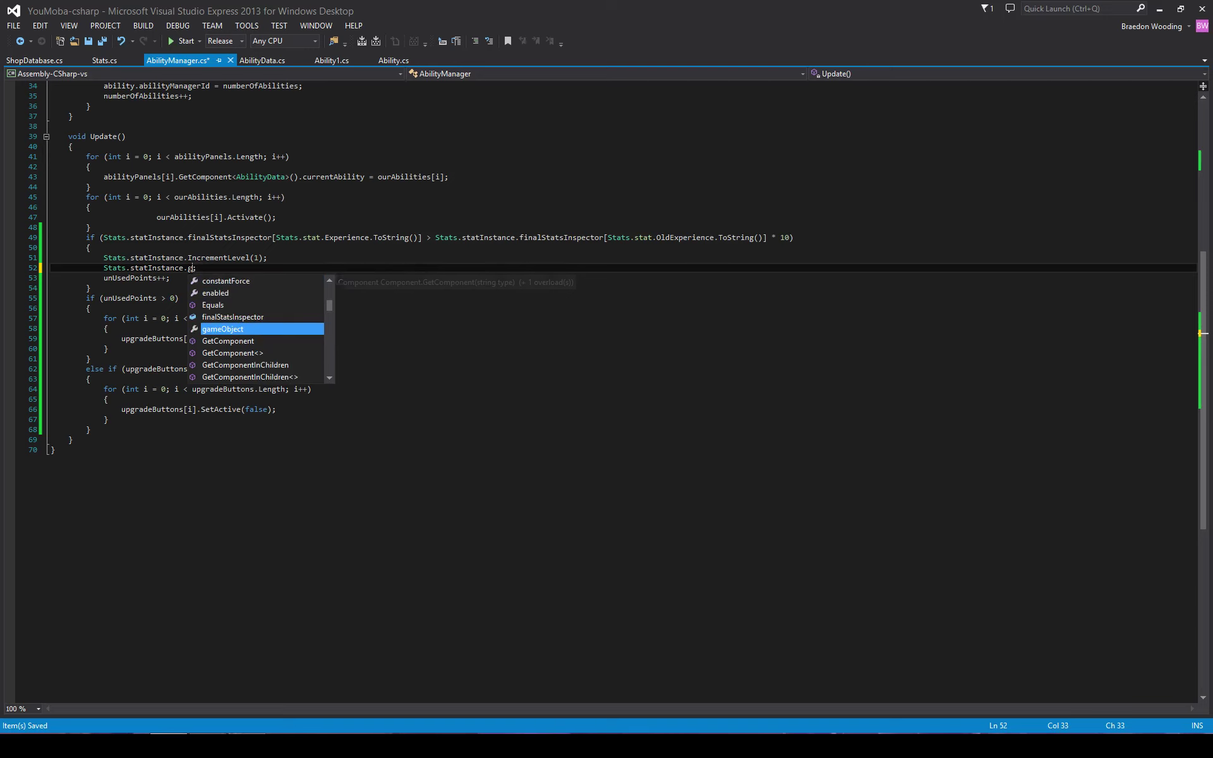
key(BackSpace)
key(BackSpace)
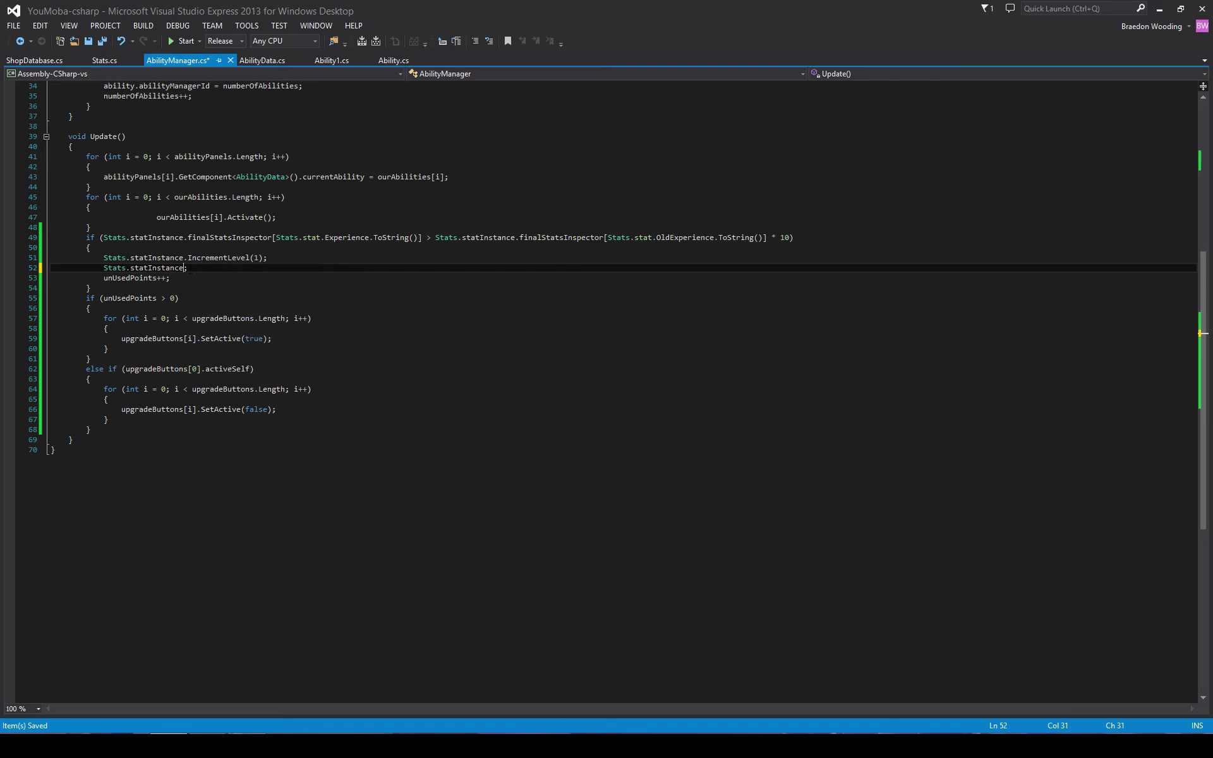
text(.)
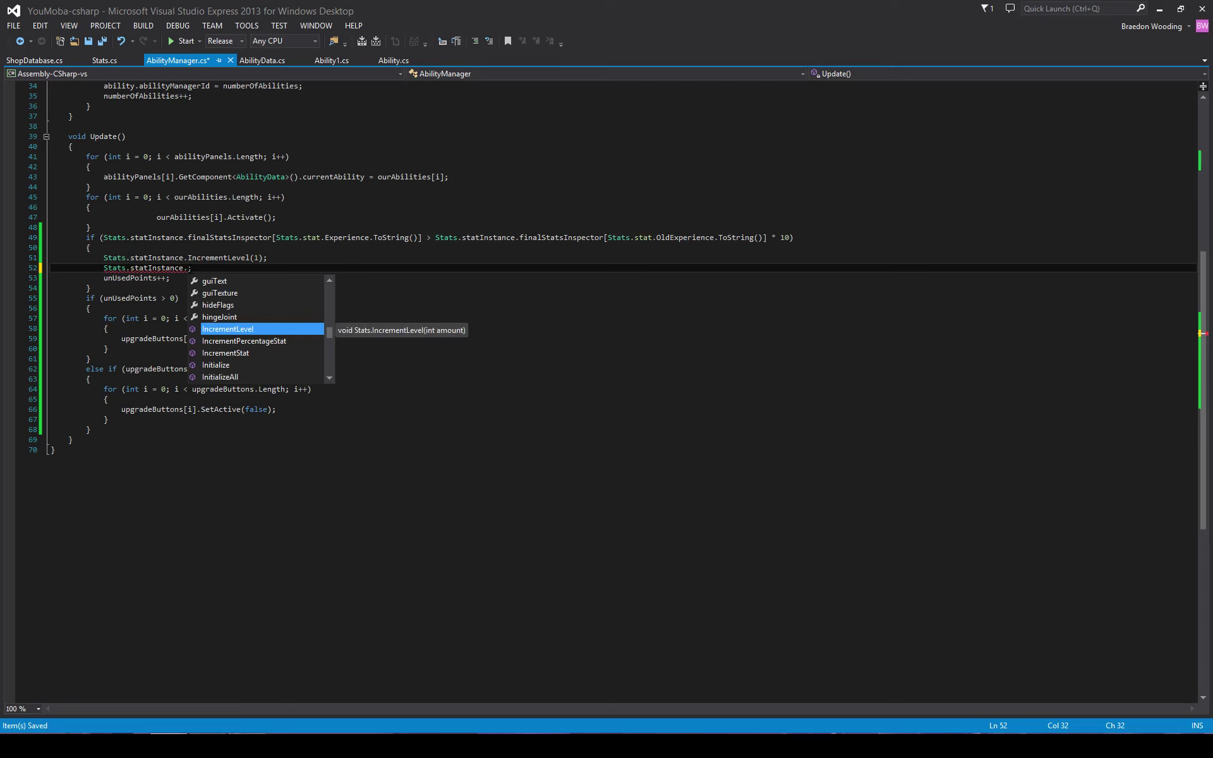
text(GetS)
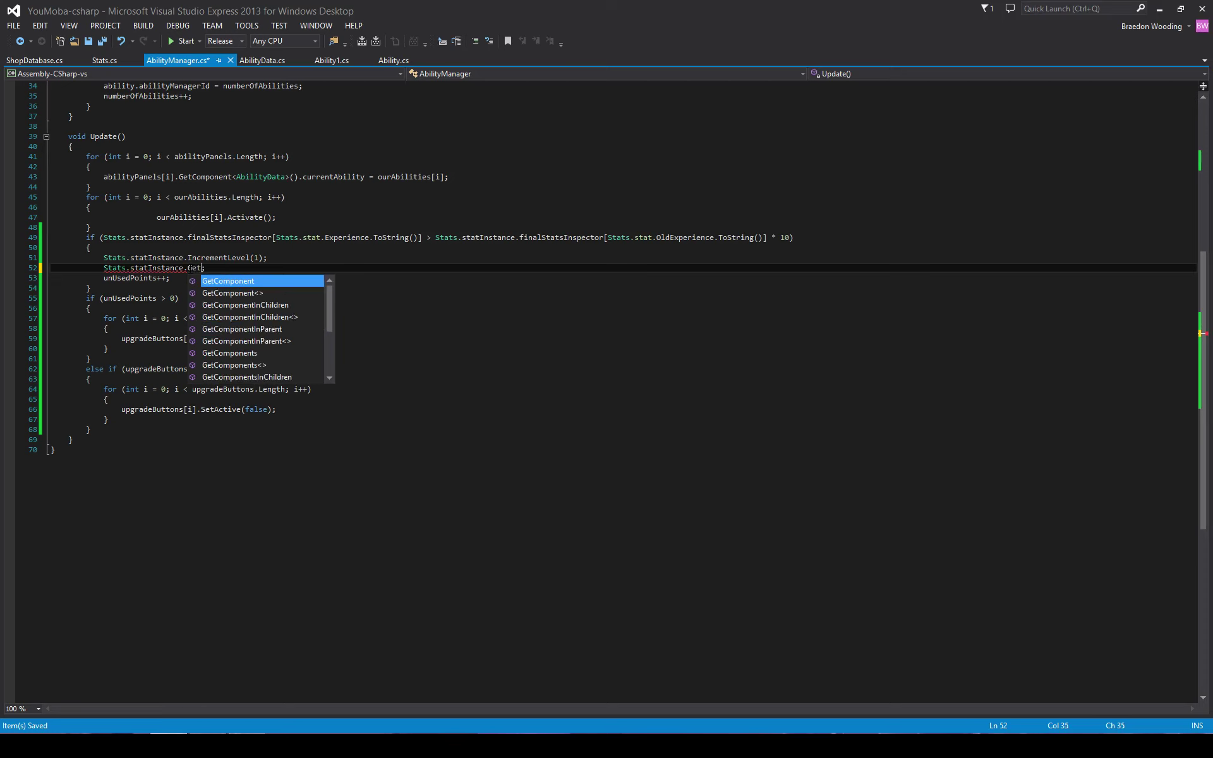
text(tat)
key(Escape)
text(()
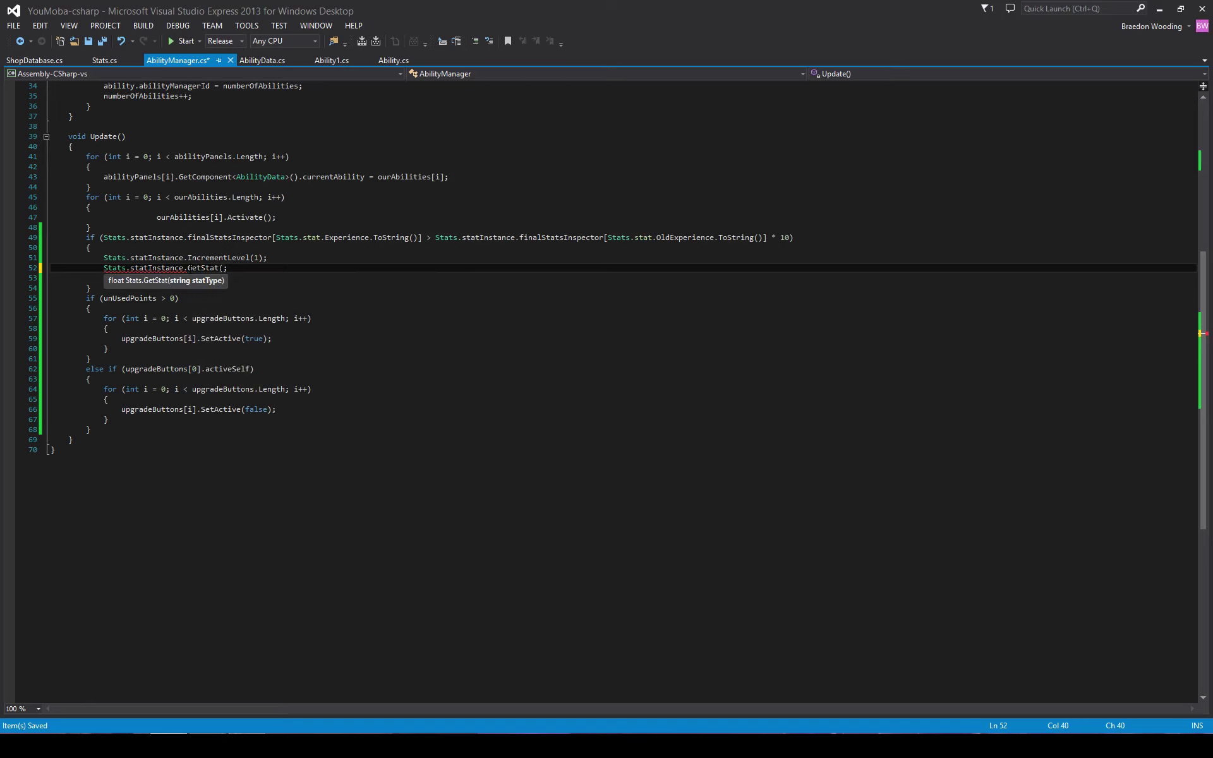
key(BackSpace)
key(BackSpace)
key(BackSpace)
key(BackSpace)
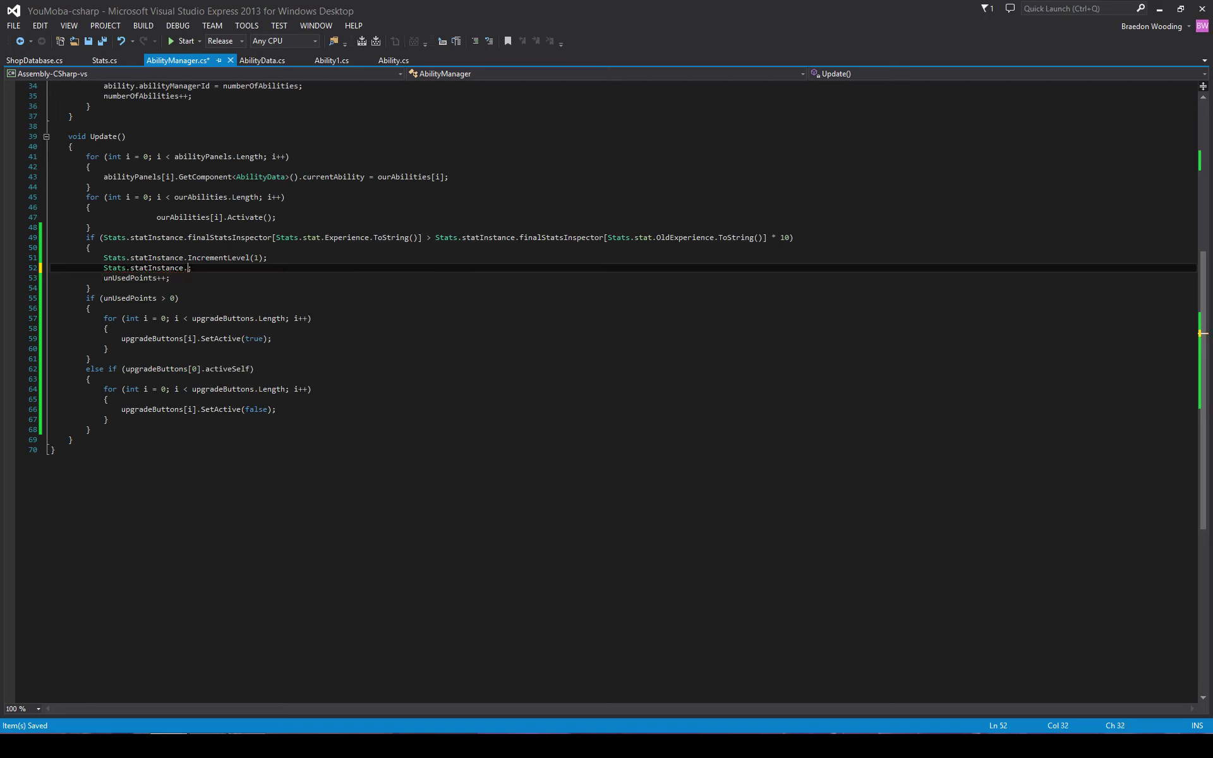
text(.)
text(.)
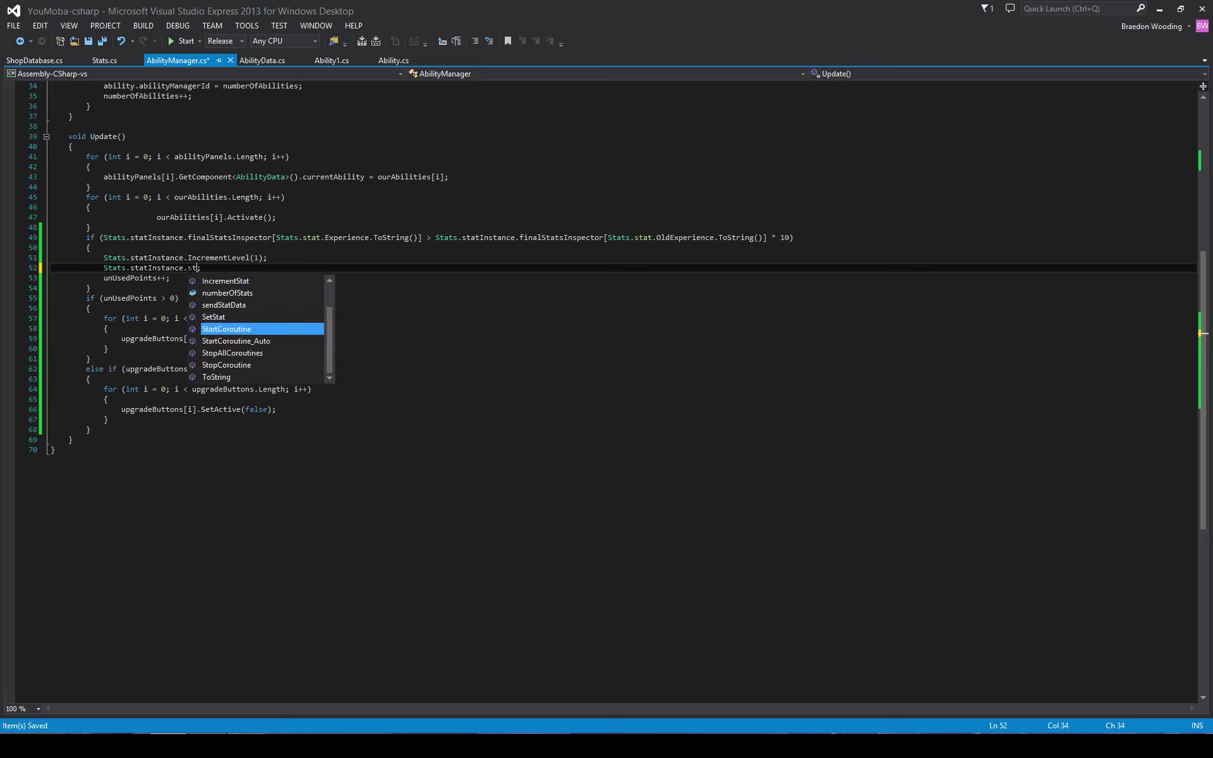
text(stat)
click(244, 305)
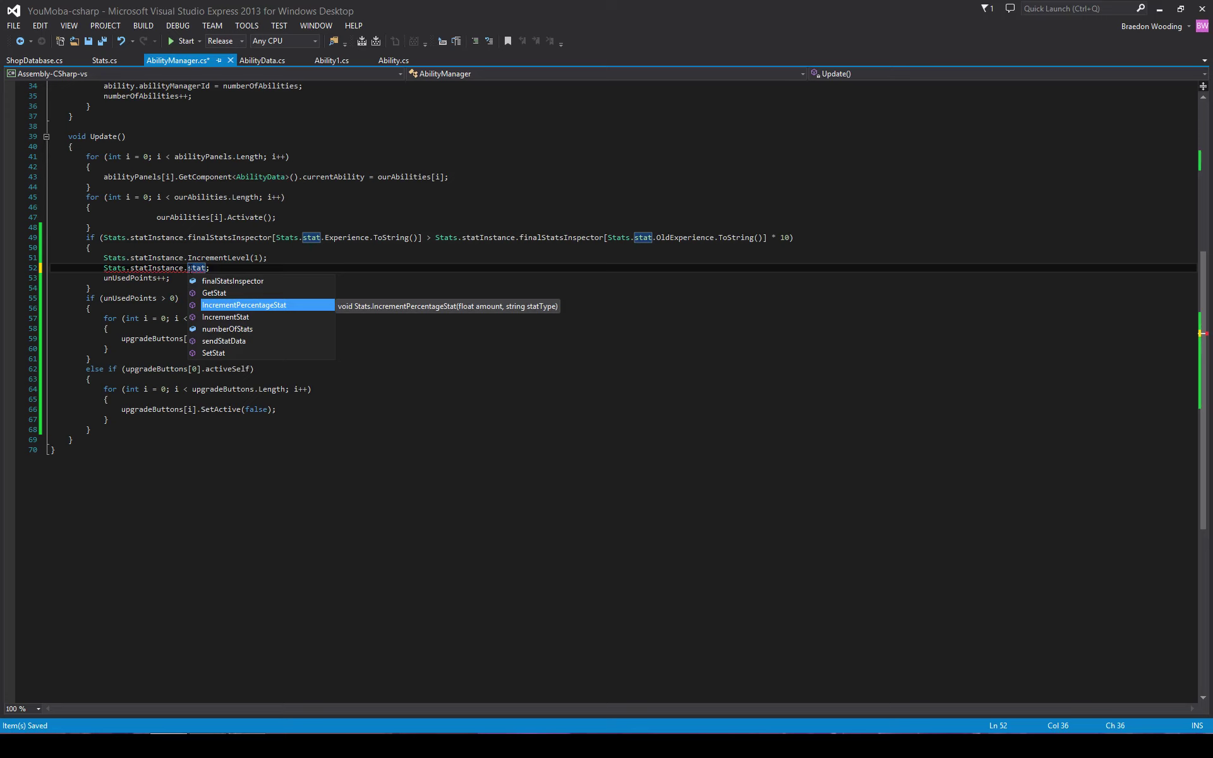
key(Down)
key(Down)
key(Down)
key(Down)
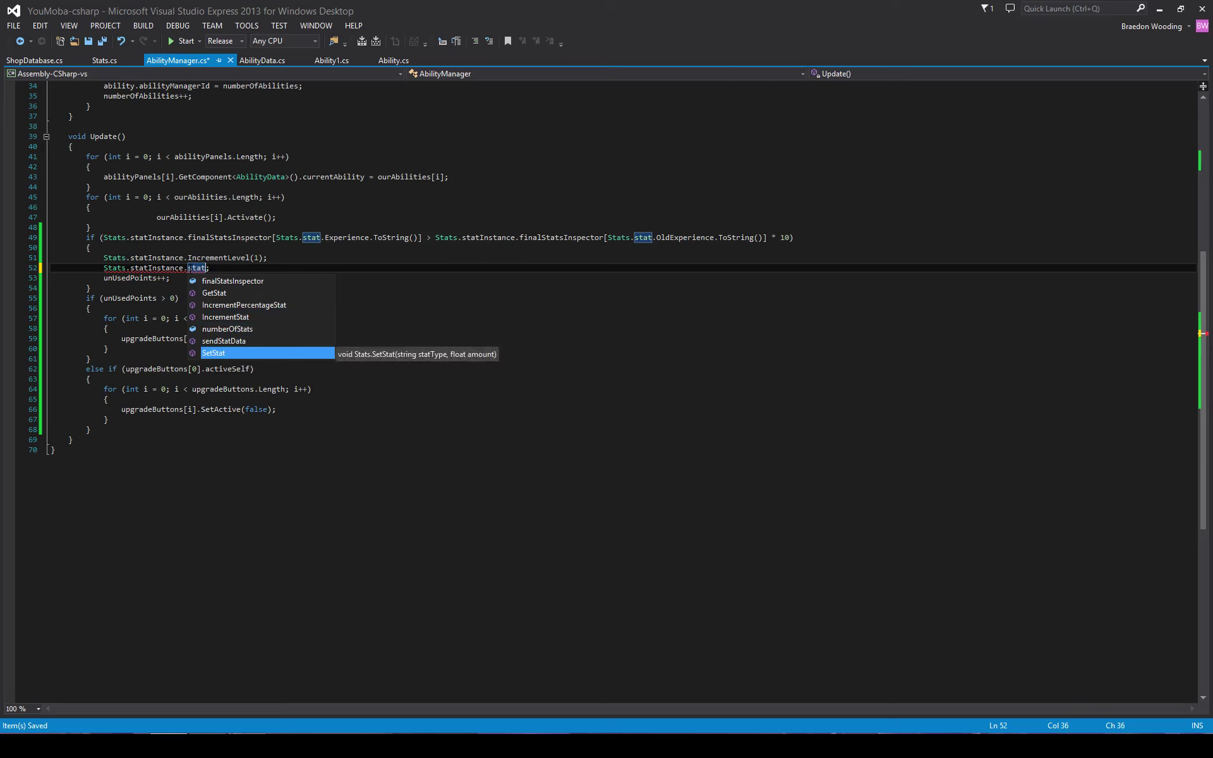
key(BackSpace)
text(GetSta)
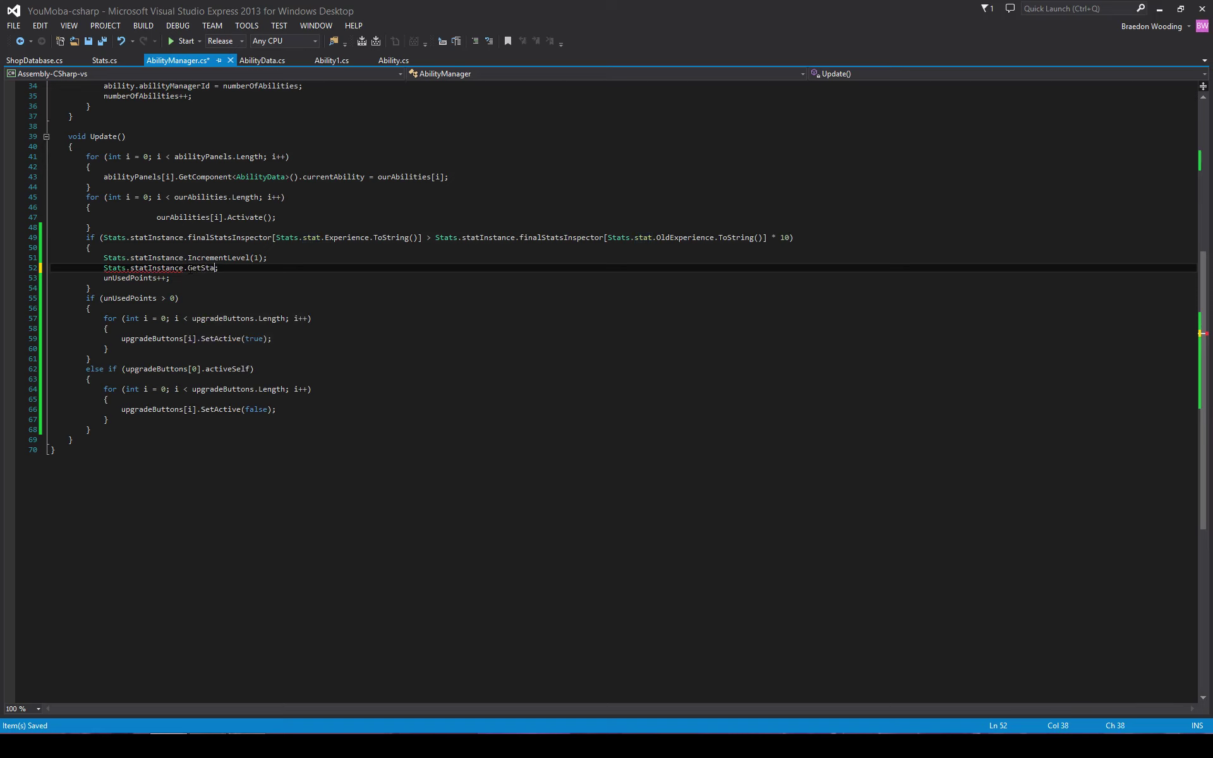
key(ctrl+z)
key(ctrl+z)
key(ctrl+z)
key(ctrl+z)
key(ctrl+z)
key(ctrl+z)
Re-enter line 52 as finalStatsInspector[OldExperience] *= 10 and save.
text(Stats.statInstance.finalStatsInspector[Stats.stat.OldExperience.ToString()])
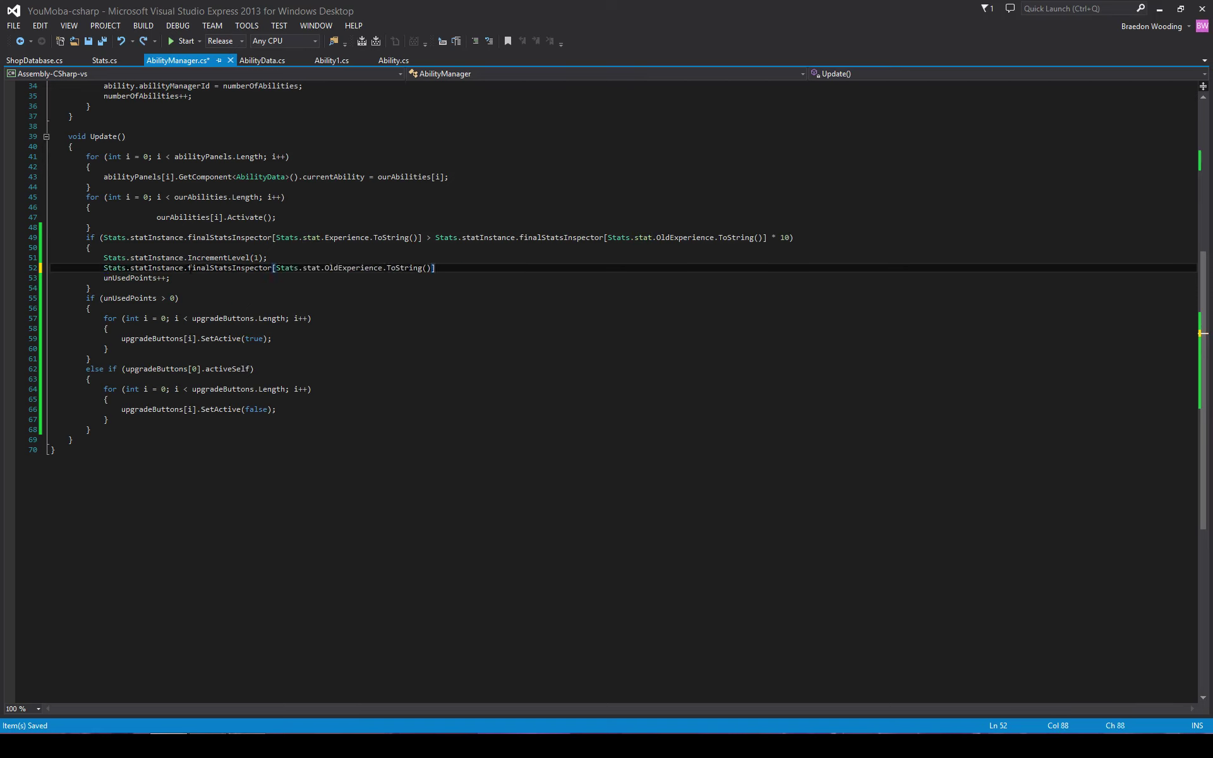
text(=)
text(Stats.statInstance.finalStatsInspector[Stats.stat.Experience.ToString()])
key(ctrl+z)
key(BackSpace)
key(BackSpace)
text(*= 19)
key(ctrl+s)
key(BackSpace)
text(0)
key(ctrl+s)
Look over the whole AbilityManager code, then clear the selection.
scroll(245, 343, up, 3)
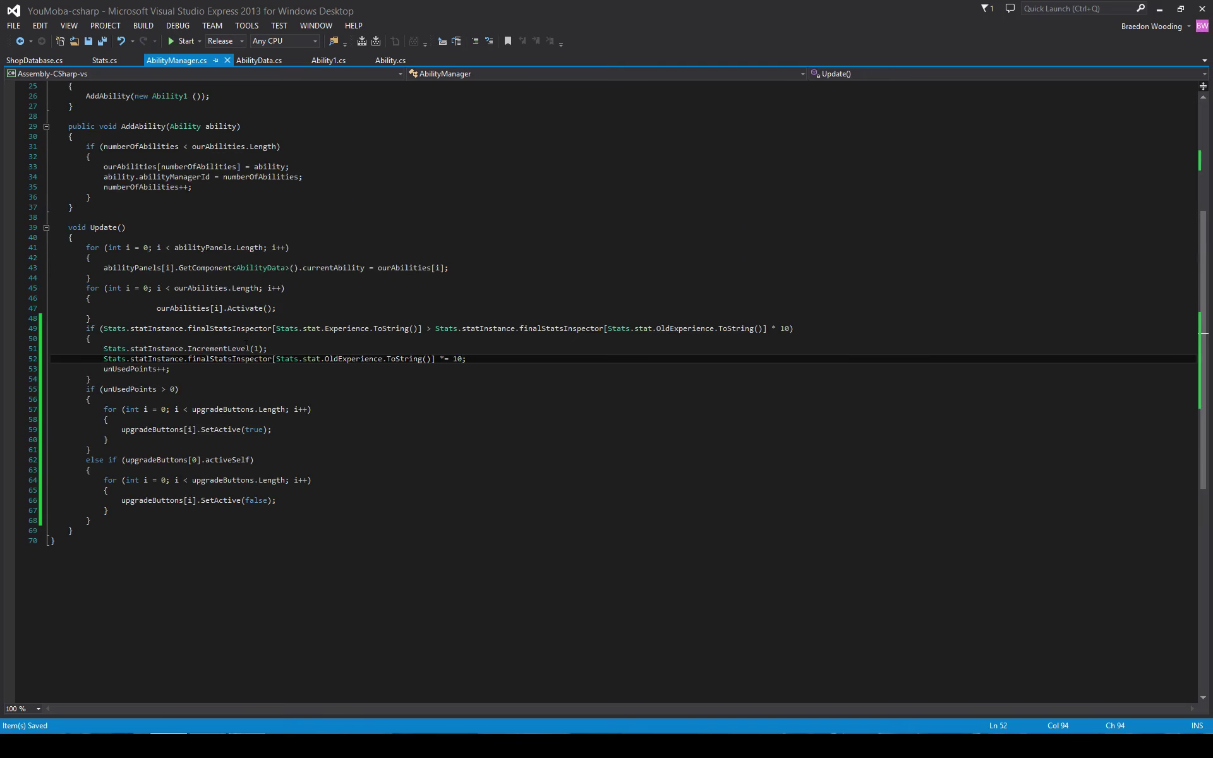
key(ctrl+a)
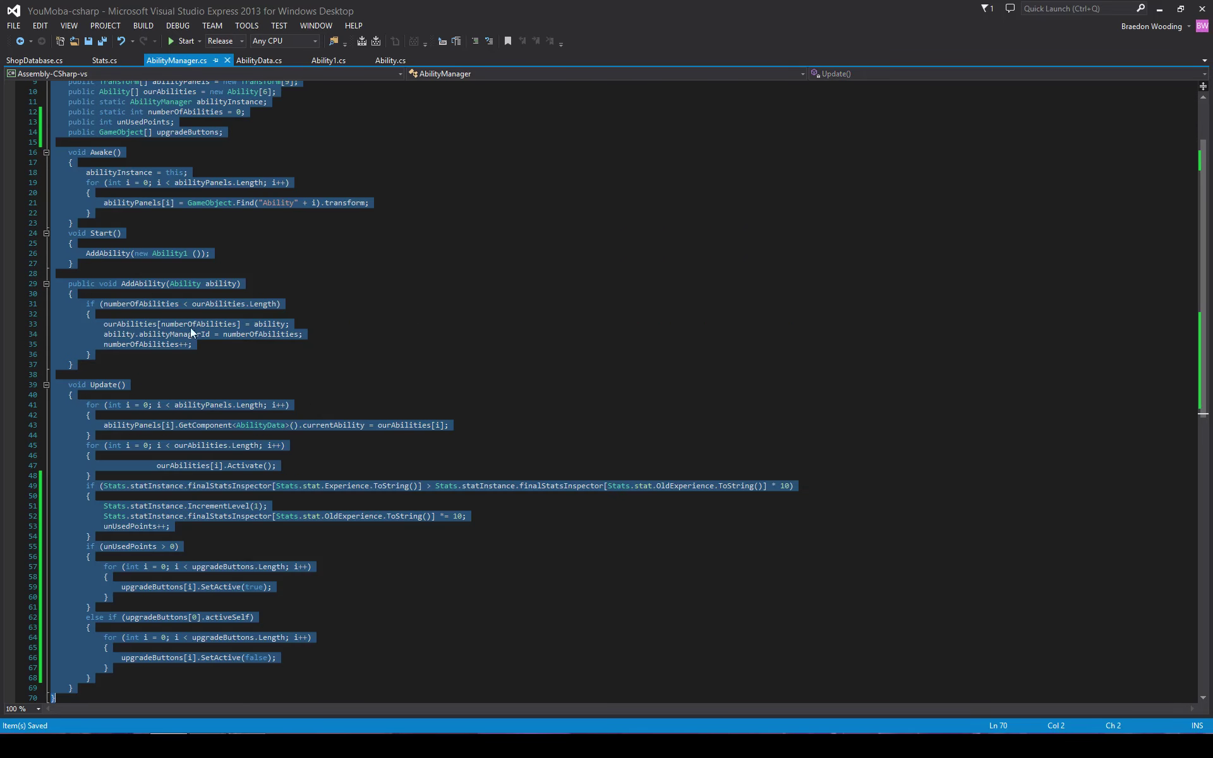
scroll(190, 328, down, 5)
click(384, 324)
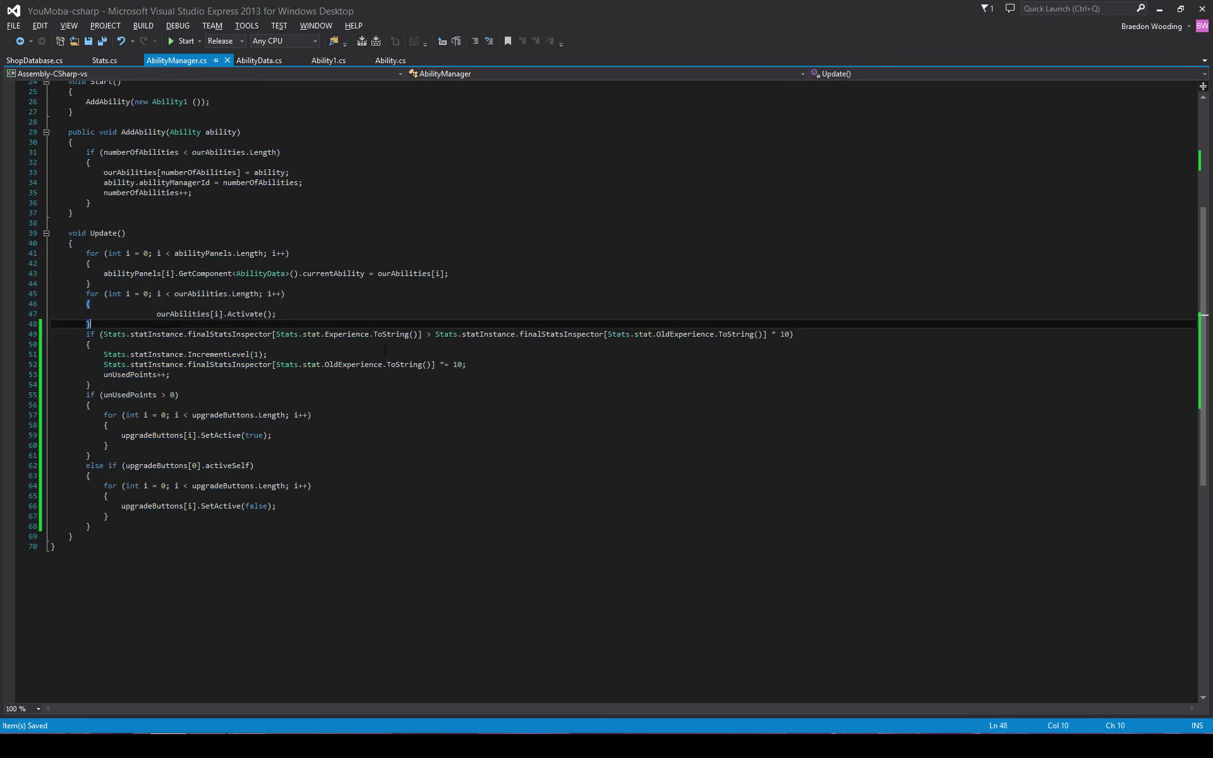
Expand the Player's Starting Stats, set Old Experience to 1, and select the Experience field.
key(alt+Tab)
key(alt+Tab)
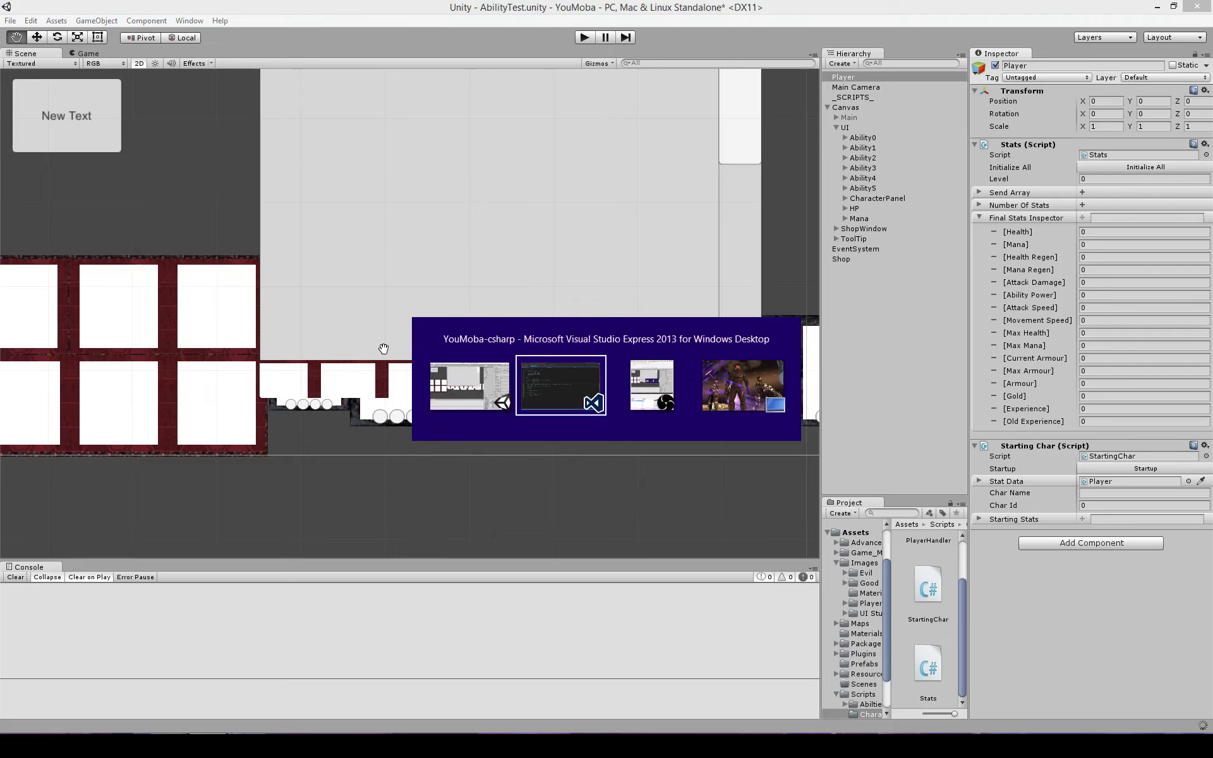
key(alt+Tab)
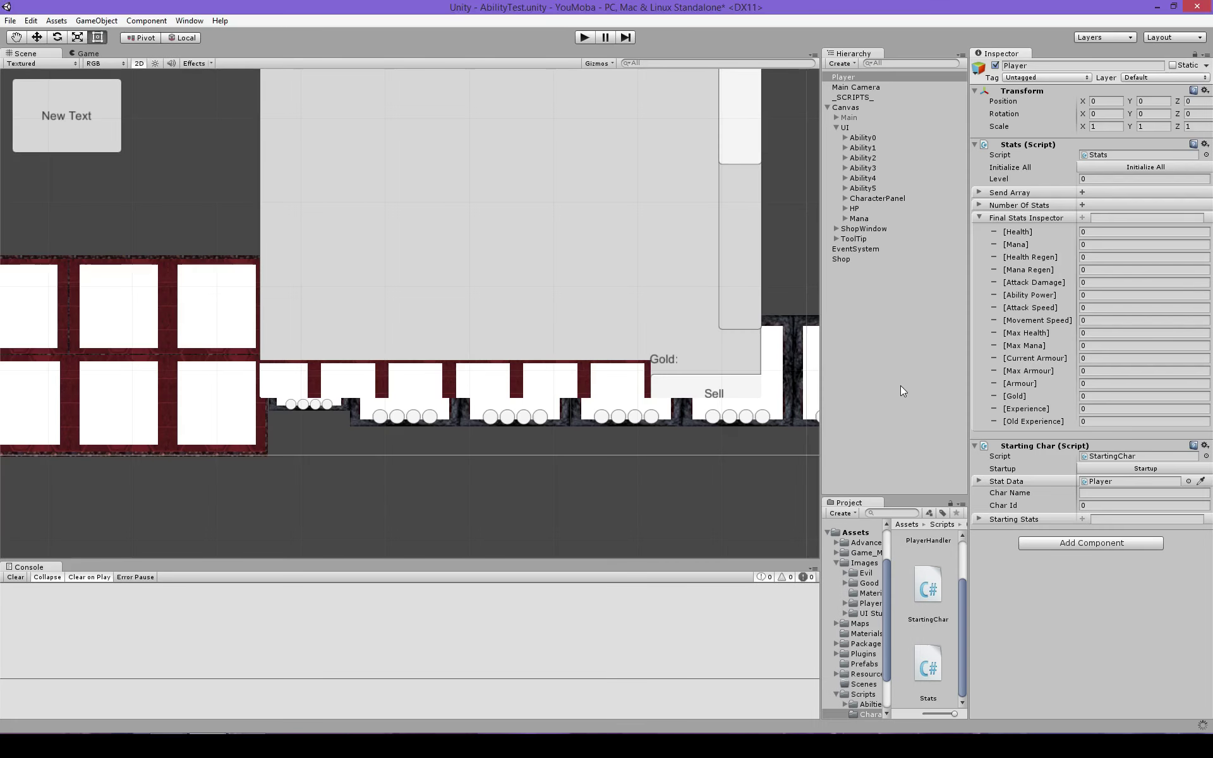
click(977, 518)
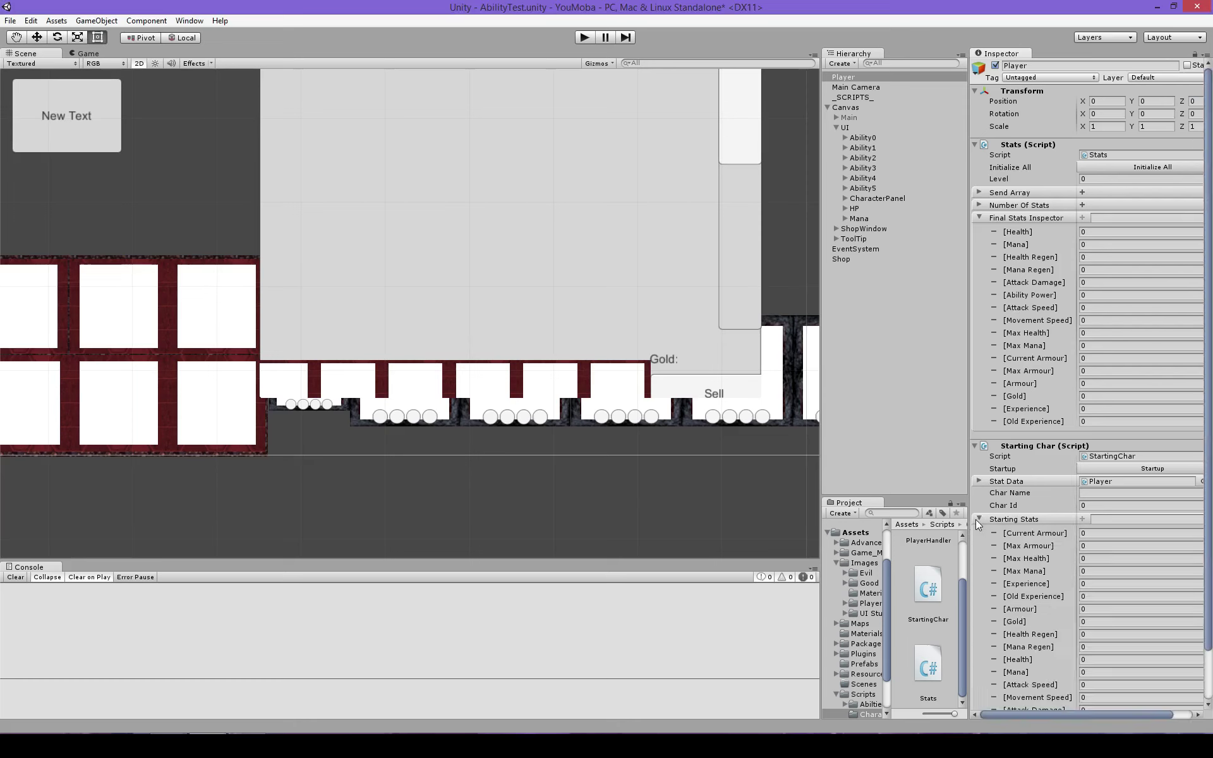
scroll(1061, 528, down, 3)
click(1091, 540)
text(1)
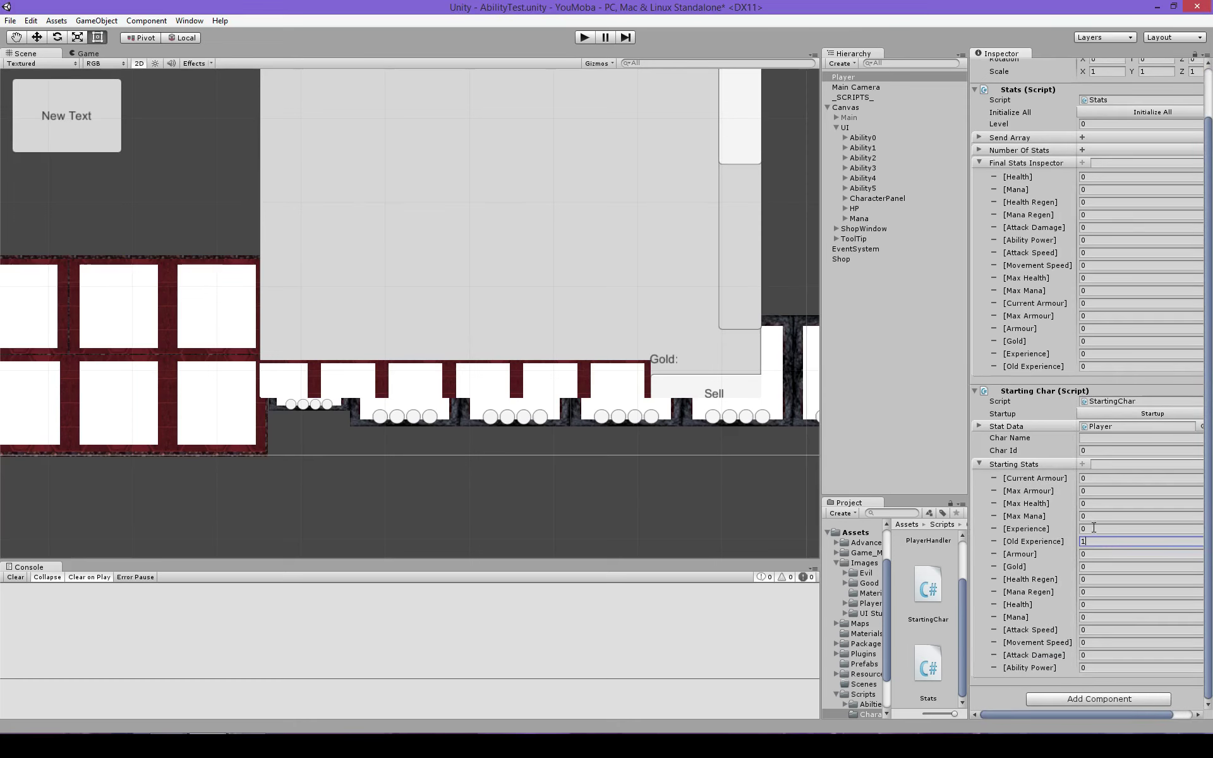
click(1101, 532)
Set starting Experience to 1, change line 49's '>' to '>=', save, and return to Unity.
text(1)
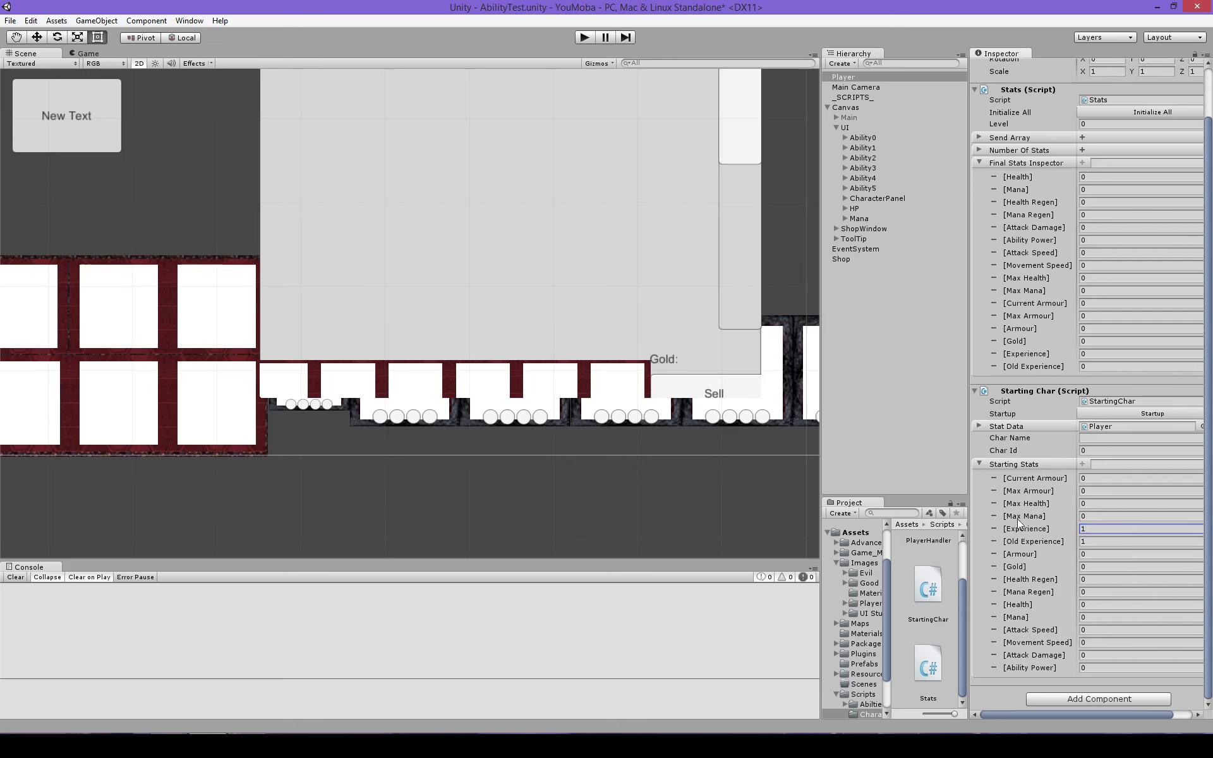
key(alt+Tab)
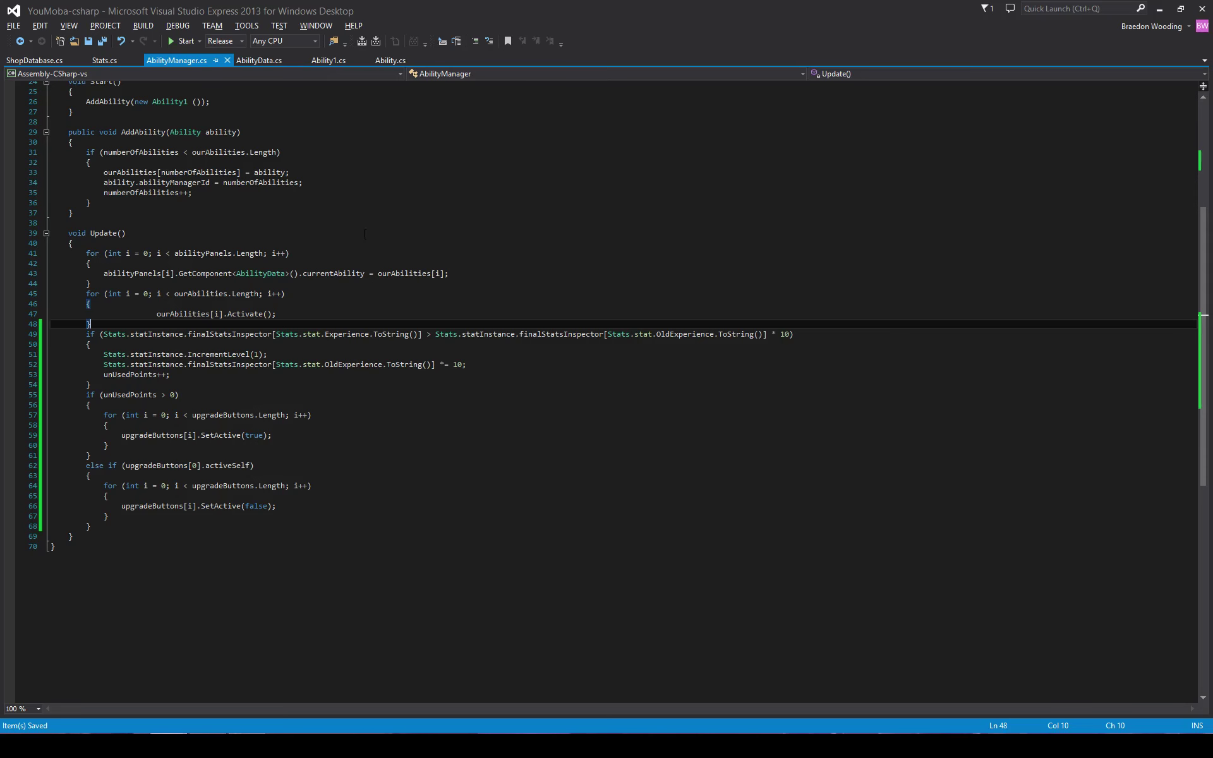
click(433, 334)
text(=)
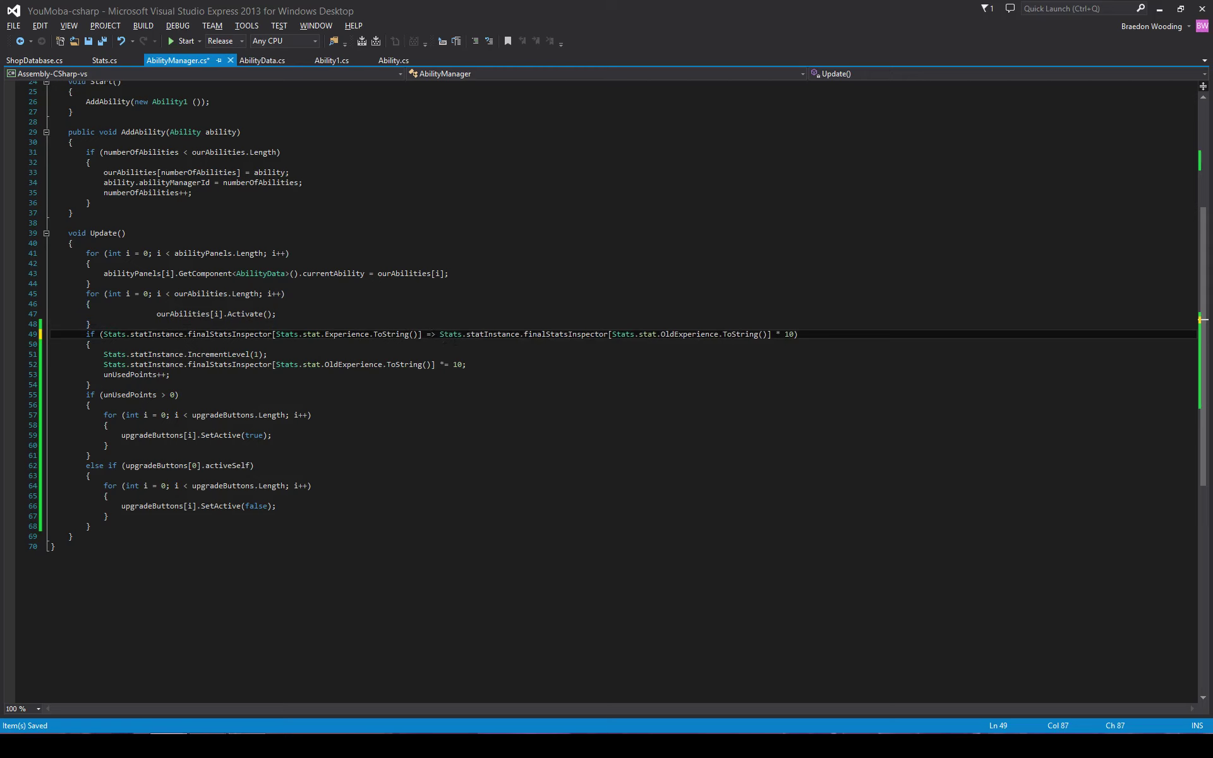
click(550, 414)
double_click(431, 334)
text(>=)
key(ctrl+s)
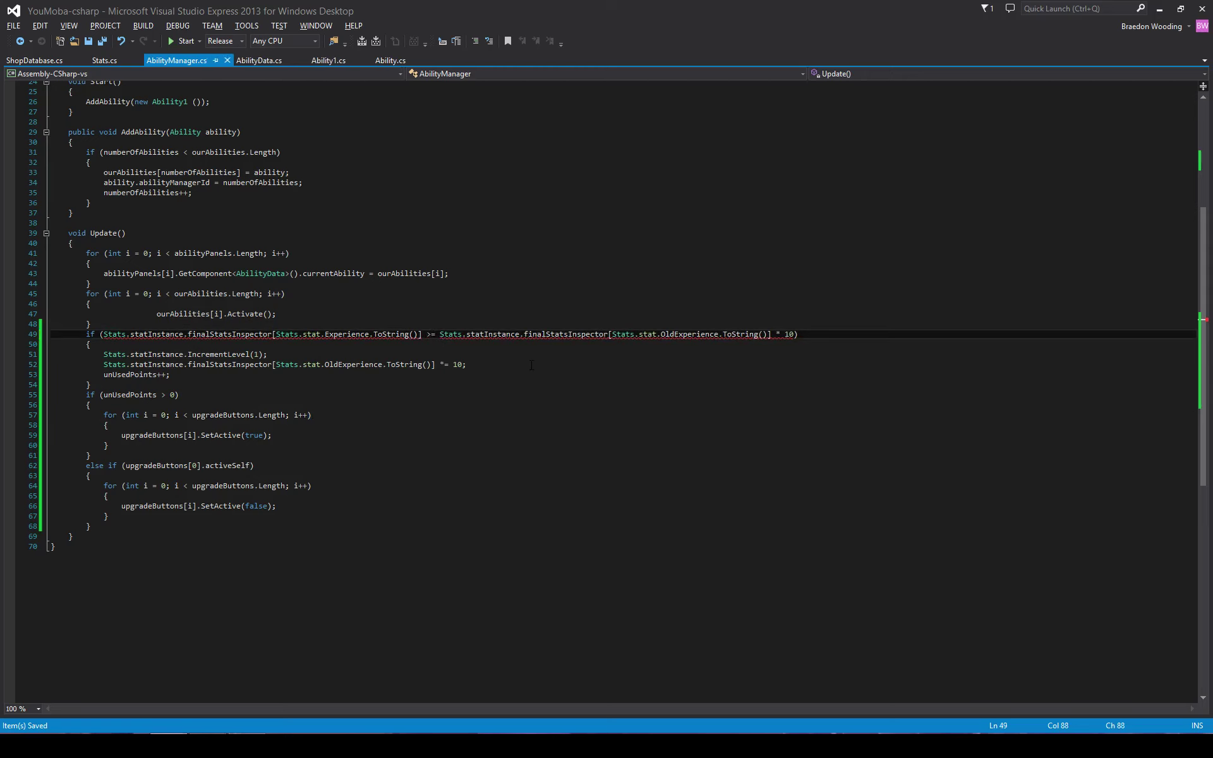
key(alt+Tab)
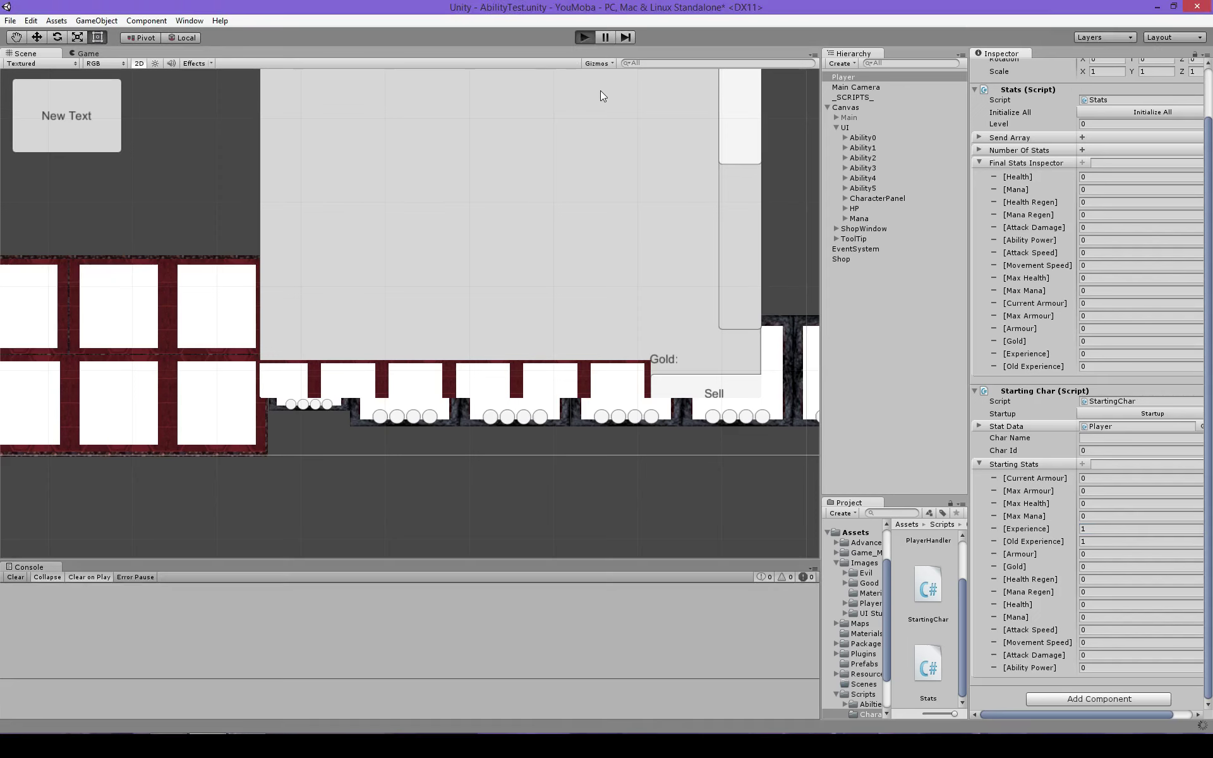
Run two test plays, changing starting Old Experience to 0 between them, to check the upgrade buttons.
key(ctrl+p)
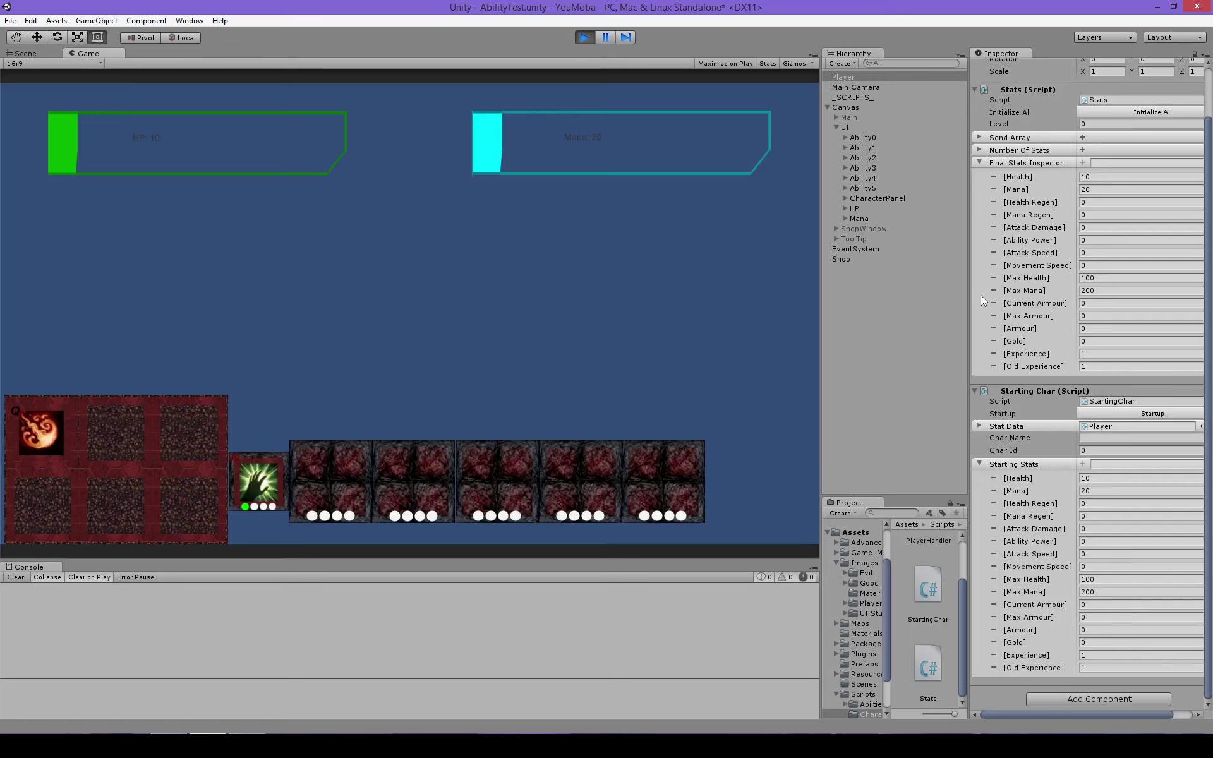
click(589, 37)
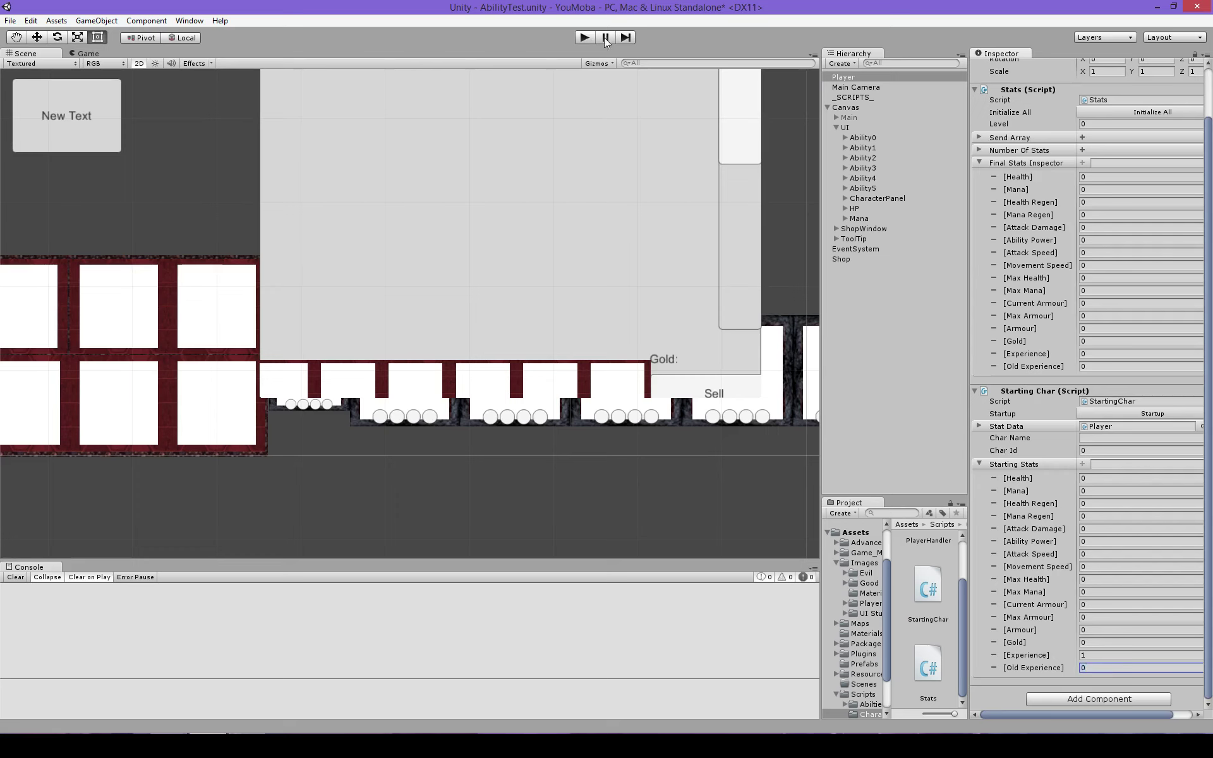
click(585, 39)
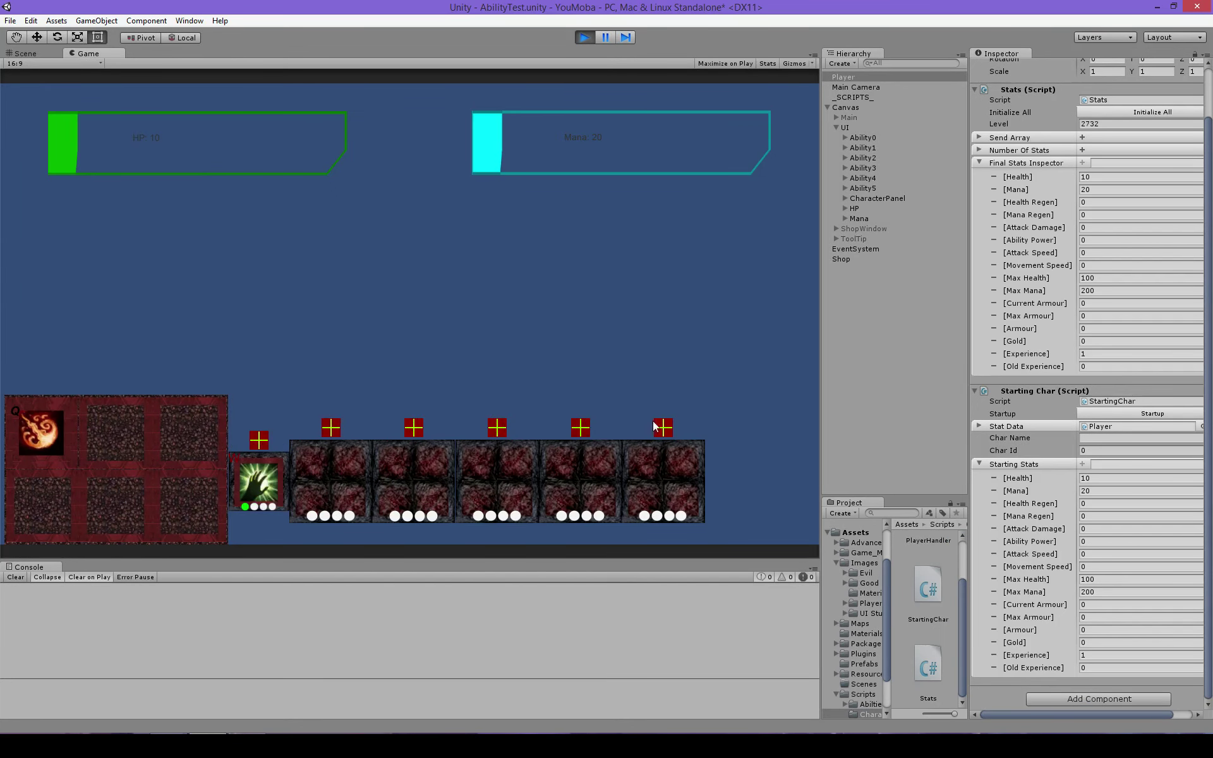
click(584, 38)
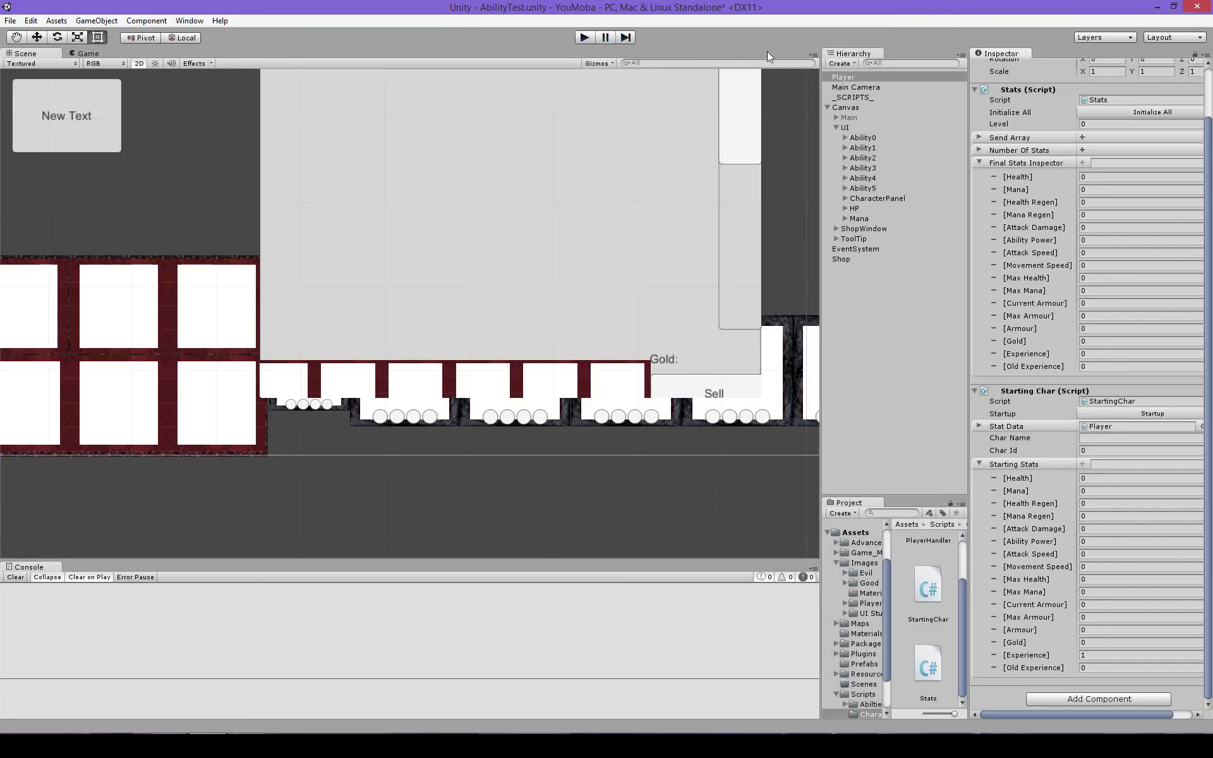
Expand Ability0 through Ability5 in the Hierarchy to reveal their UpgradeButtons children.
click(844, 138)
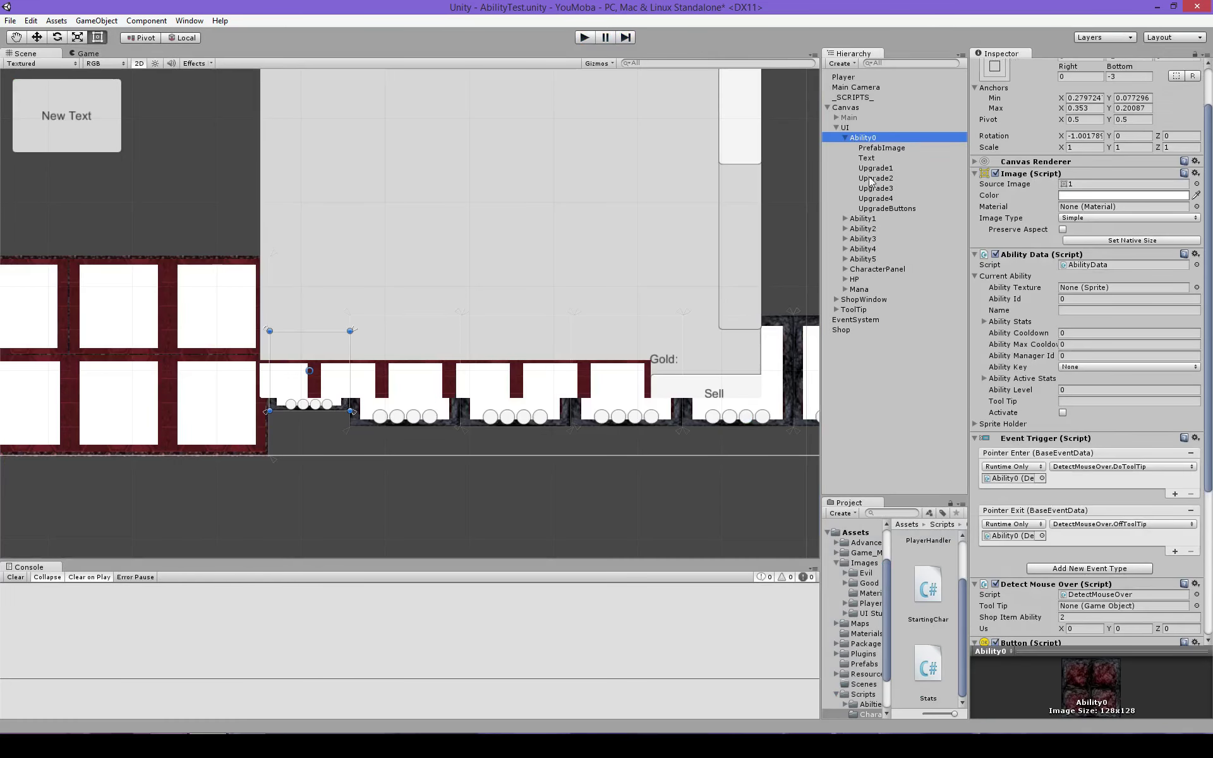
click(883, 209)
click(846, 218)
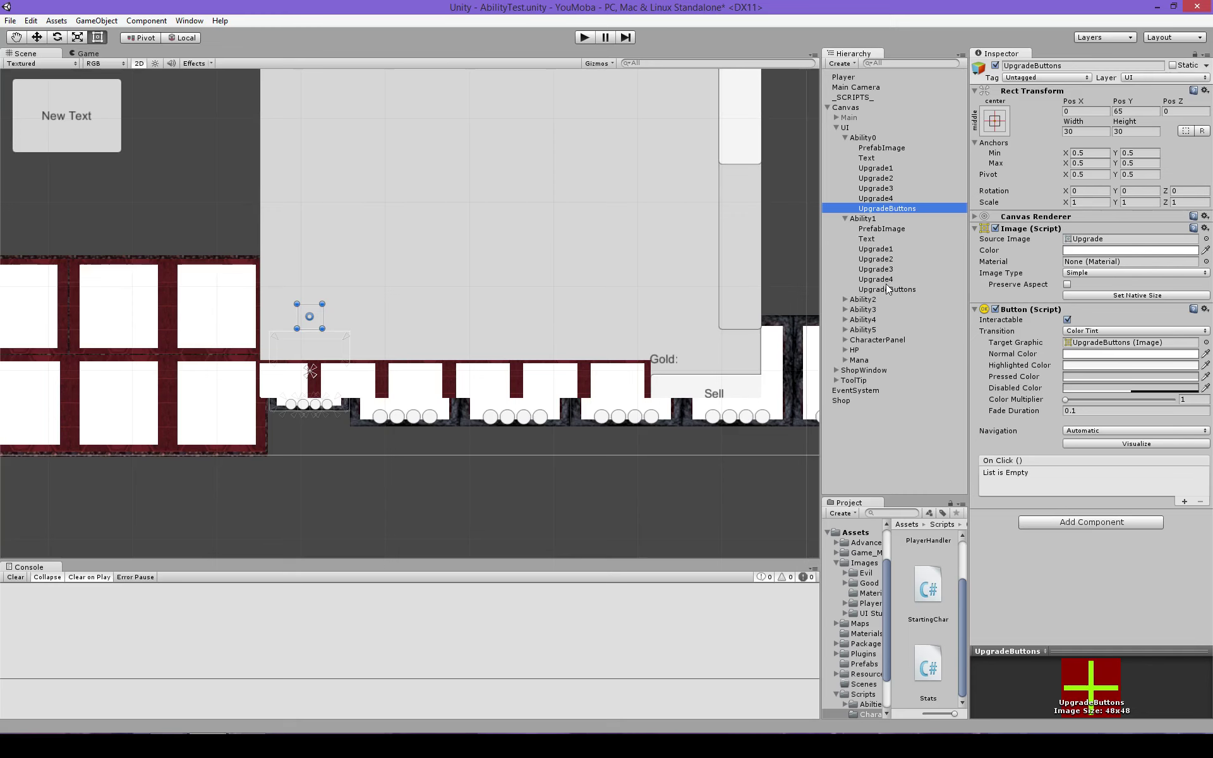
click(887, 289)
click(845, 299)
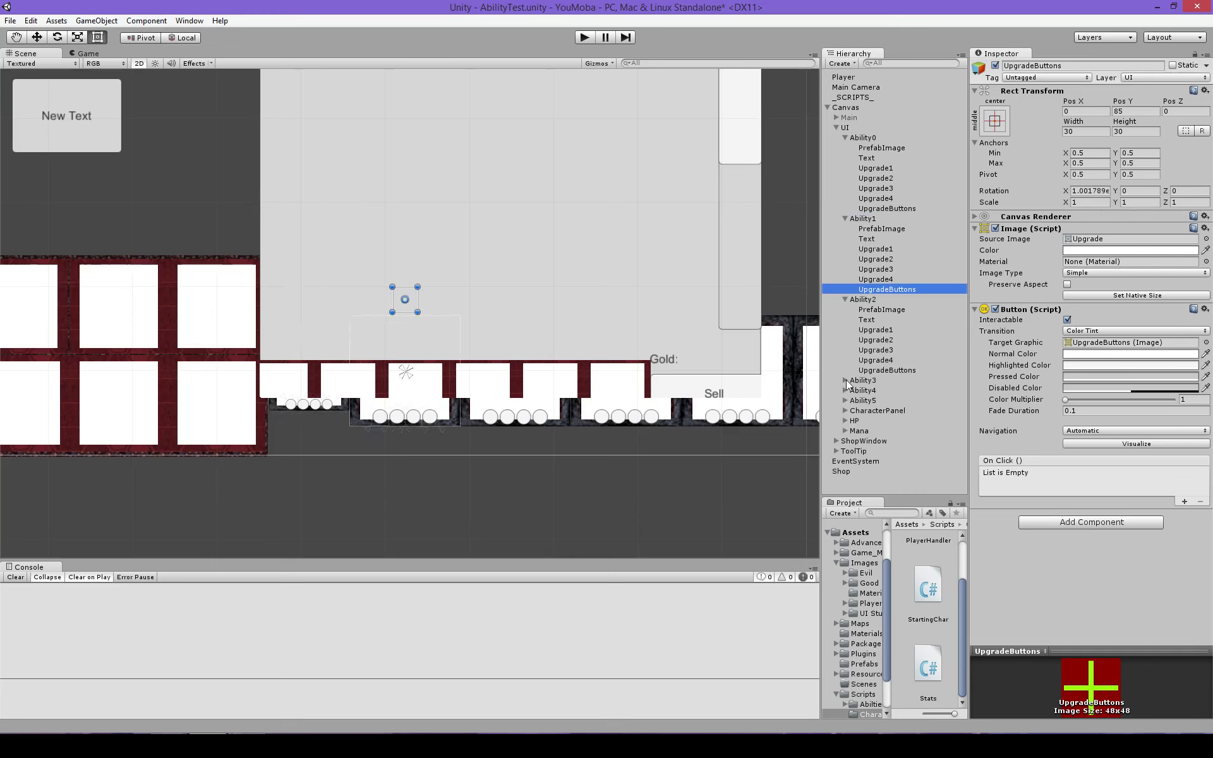
click(846, 380)
scroll(843, 402, down, 3)
click(850, 405)
click(845, 406)
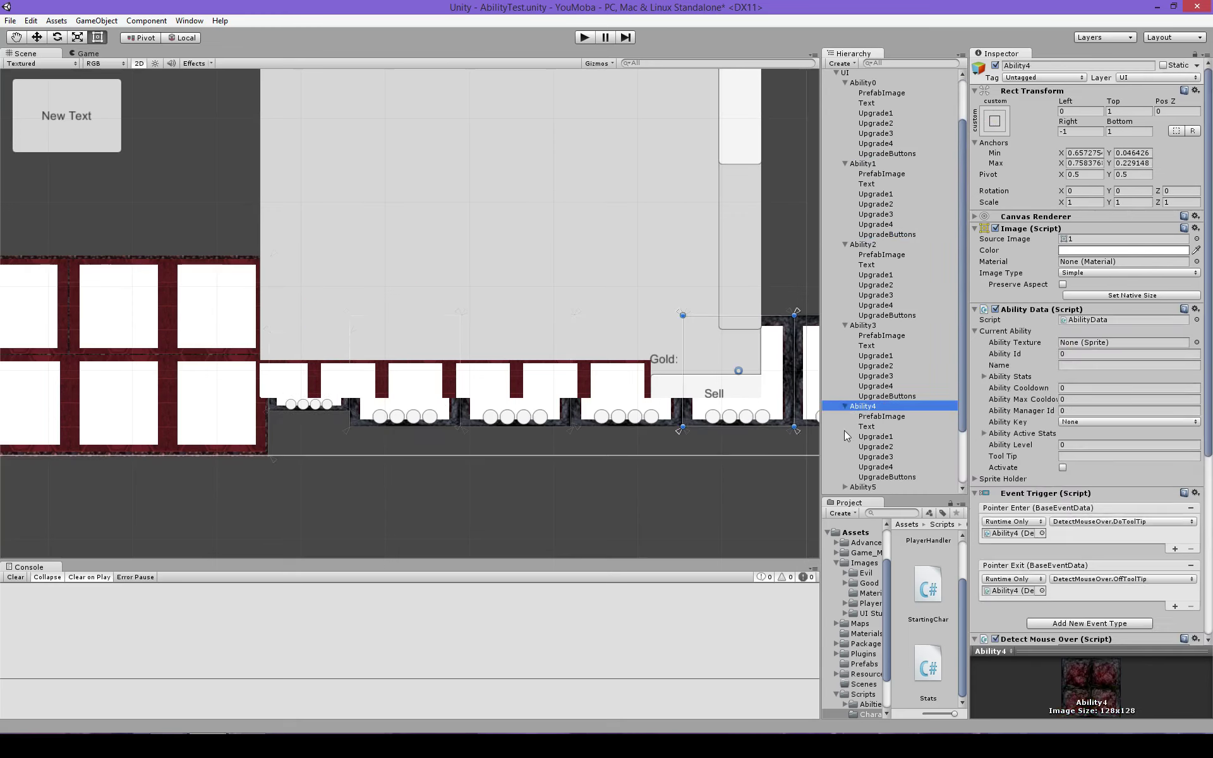
scroll(849, 411, down, 4)
click(845, 416)
Filter the Hierarchy by 'upgrade bu', select all six UpgradeButtons, and add an On Click entry.
click(893, 63)
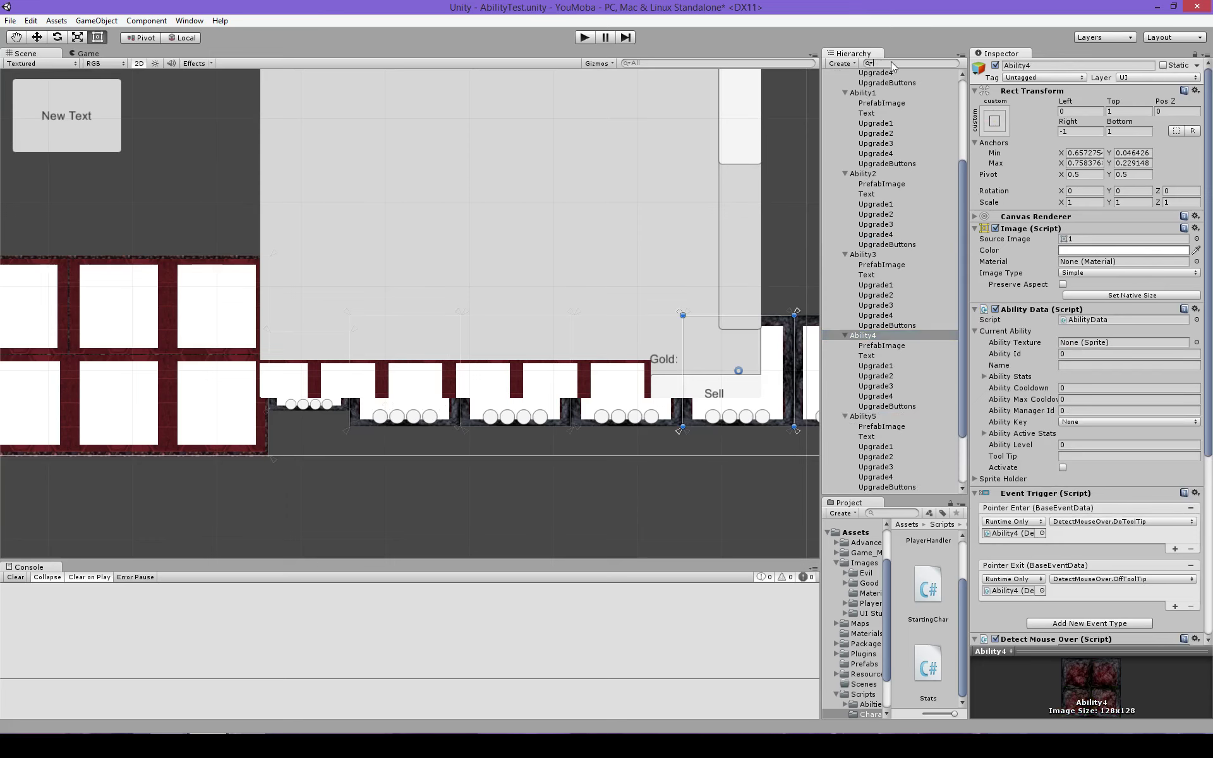
text(upgrade bu)
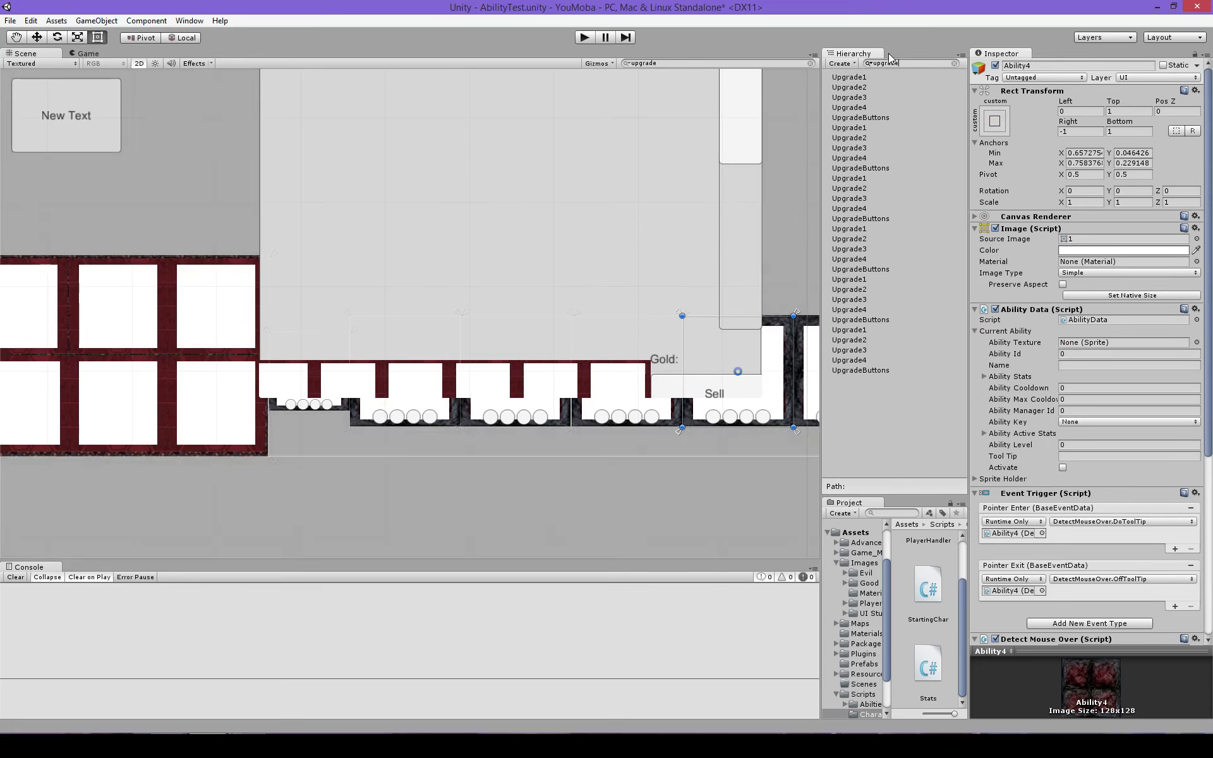
click(888, 77)
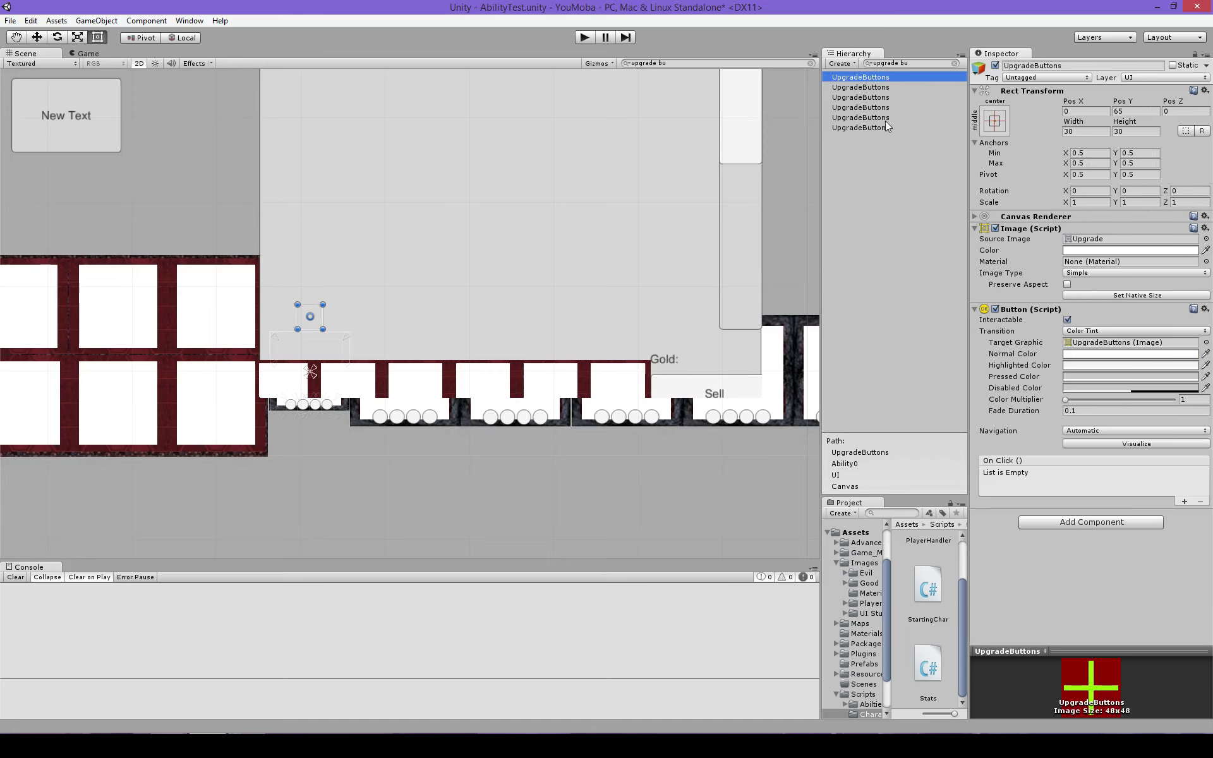
shift+click(883, 118)
shift+click(888, 127)
scroll(700, 315, down, 2)
scroll(700, 314, down, 2)
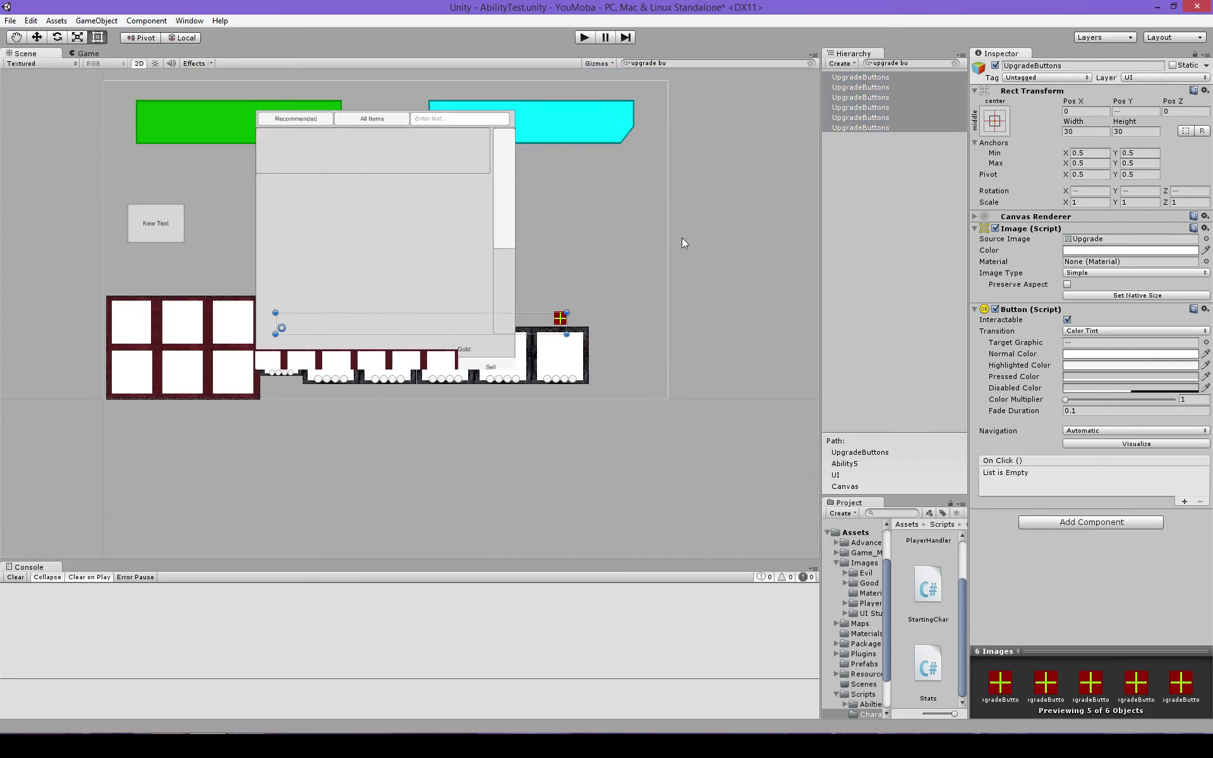
scroll(682, 242, up, 1)
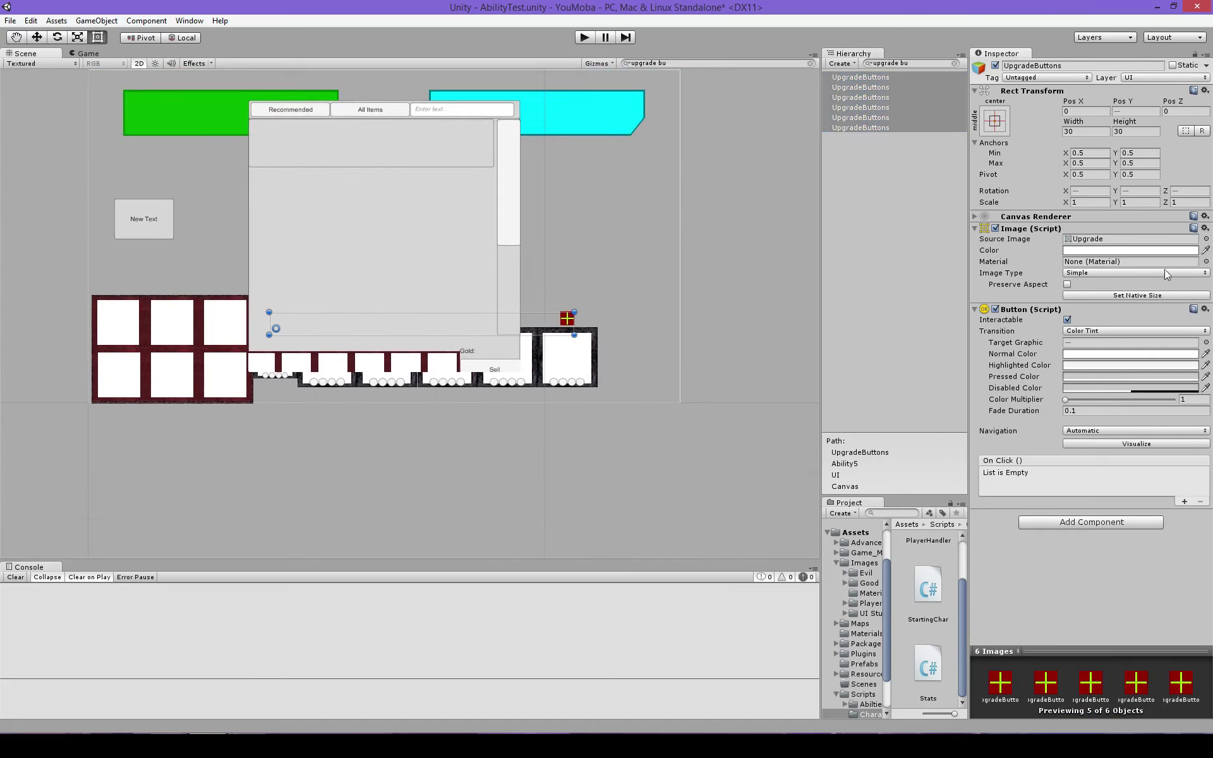
click(1185, 501)
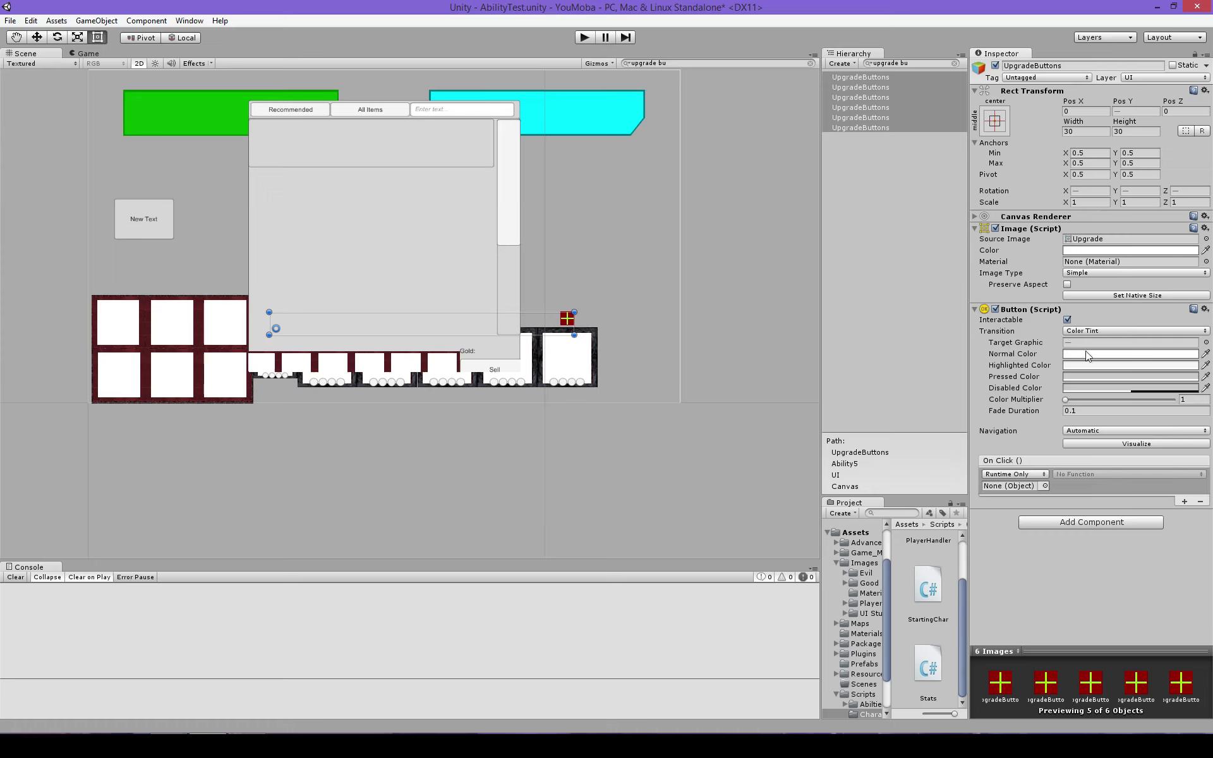
Clear the filter and make Ability0 the target of Ability0/UpgradeButtons' On Click event.
click(870, 455)
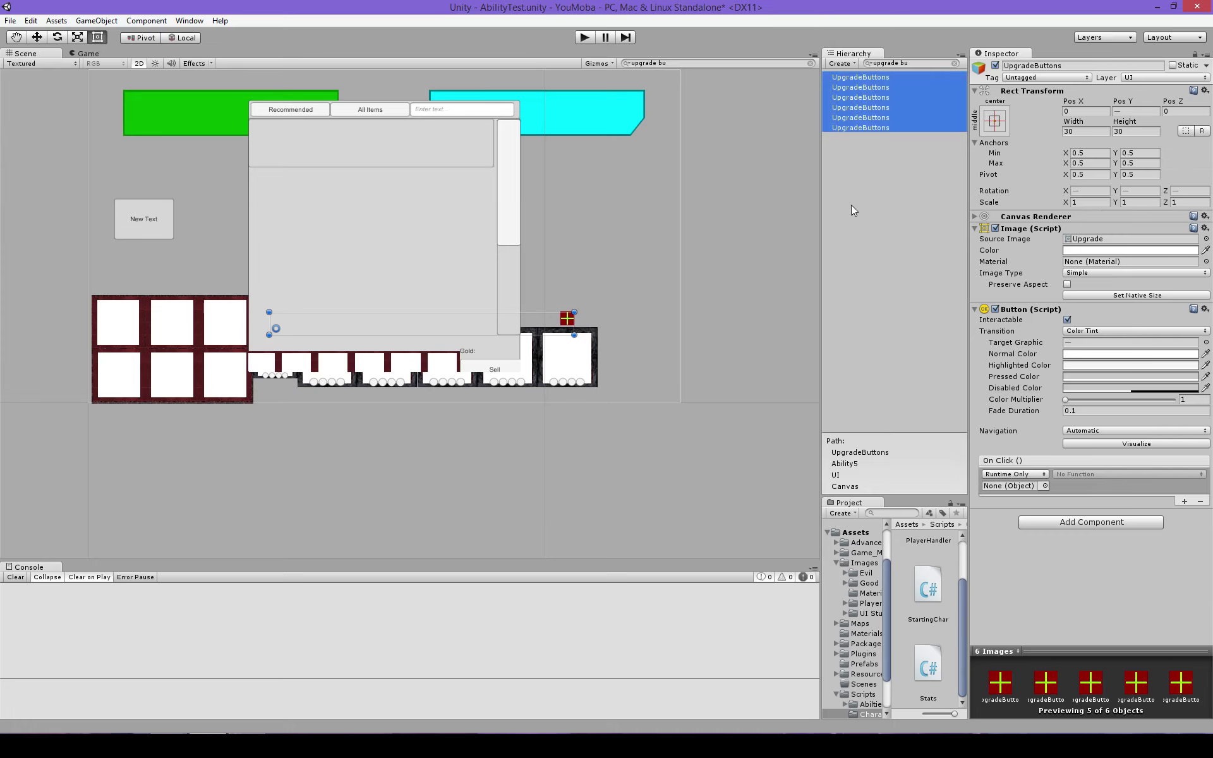
key(Escape)
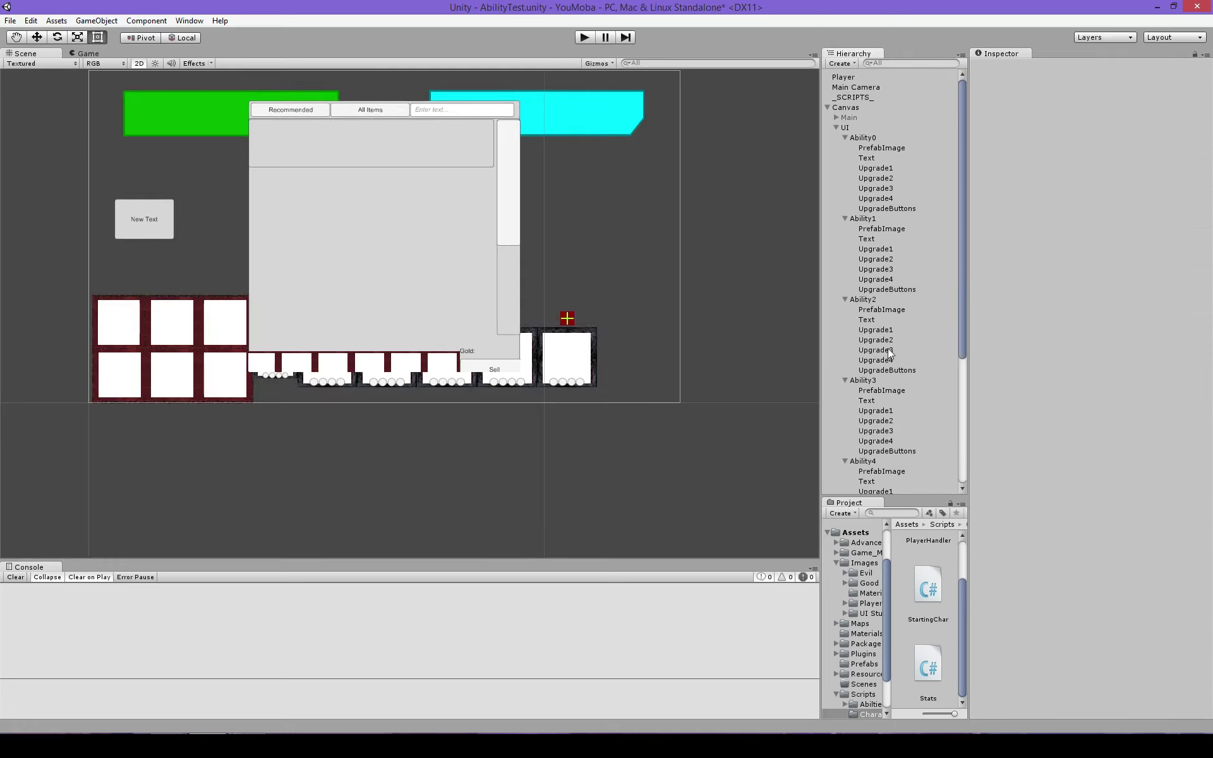
click(882, 368)
drag(881, 209, 888, 206)
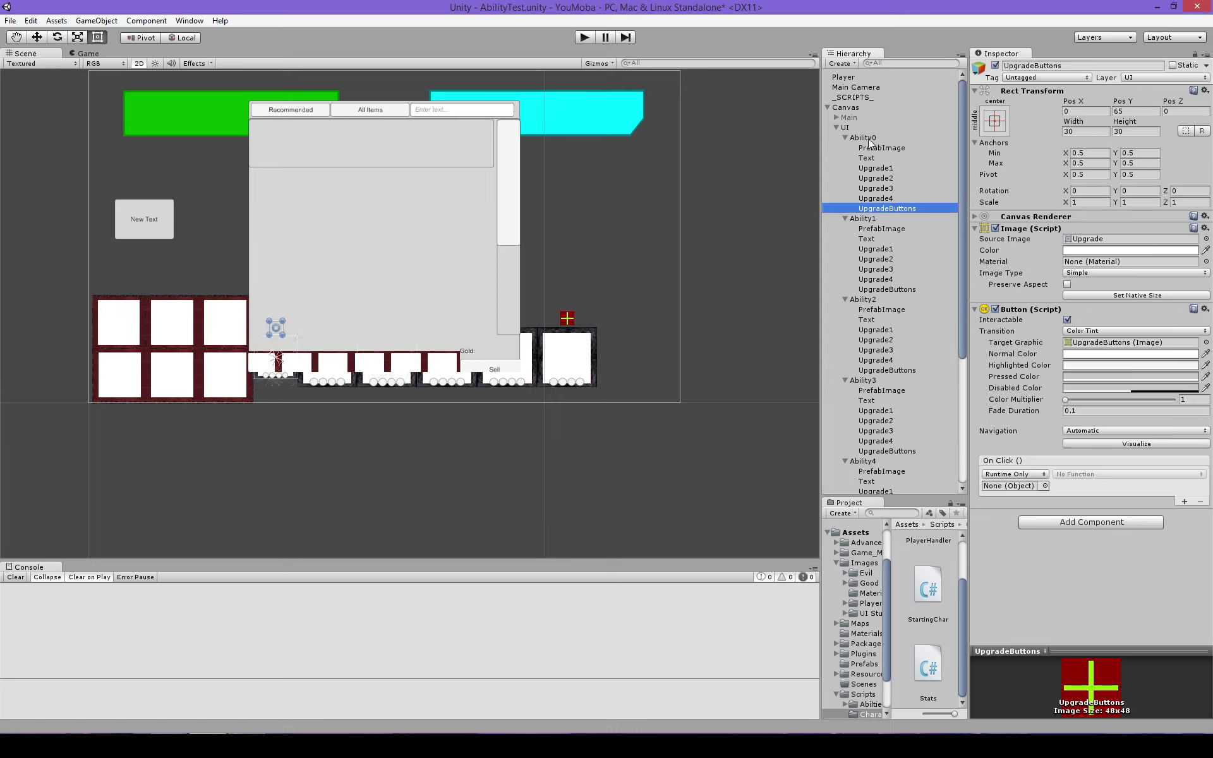
mouse_move(887, 212)
mouse_down()
mouse_move(1064, 428)
mouse_move(1014, 486)
mouse_up()
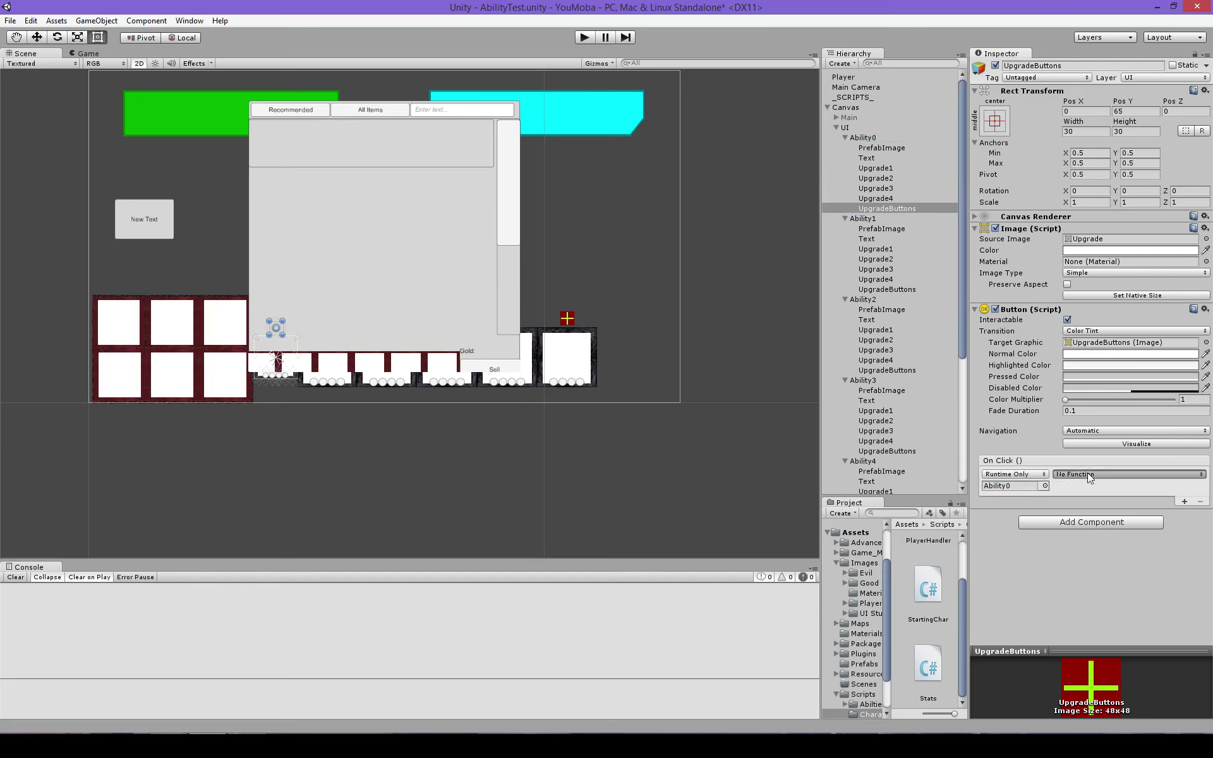
click(1086, 473)
mouse_move(1076, 605)
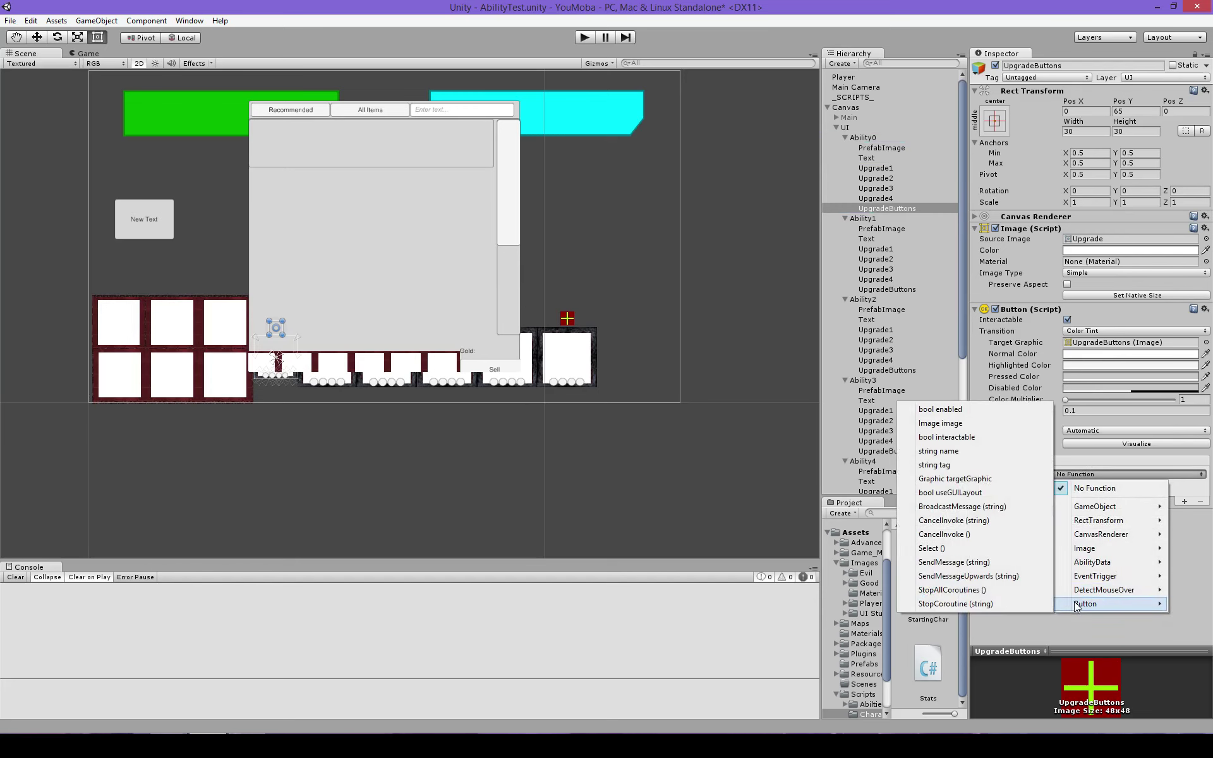
mouse_move(1096, 562)
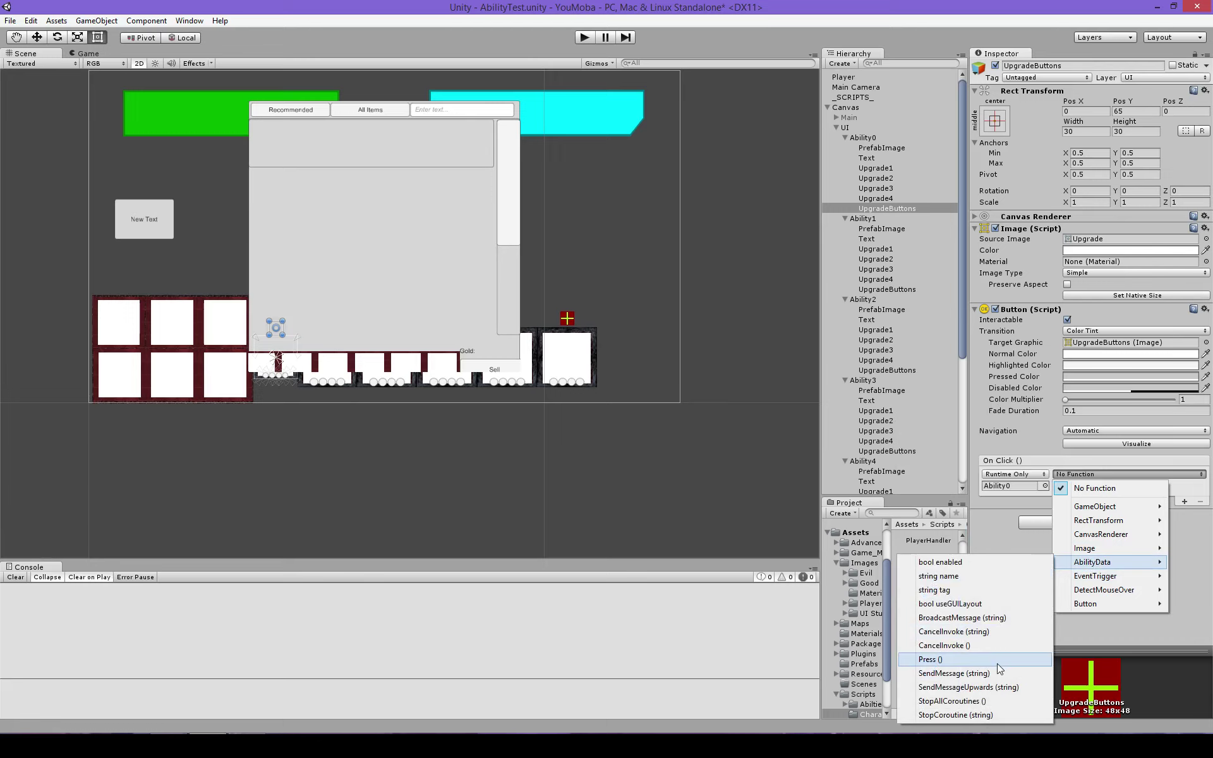
click(1075, 652)
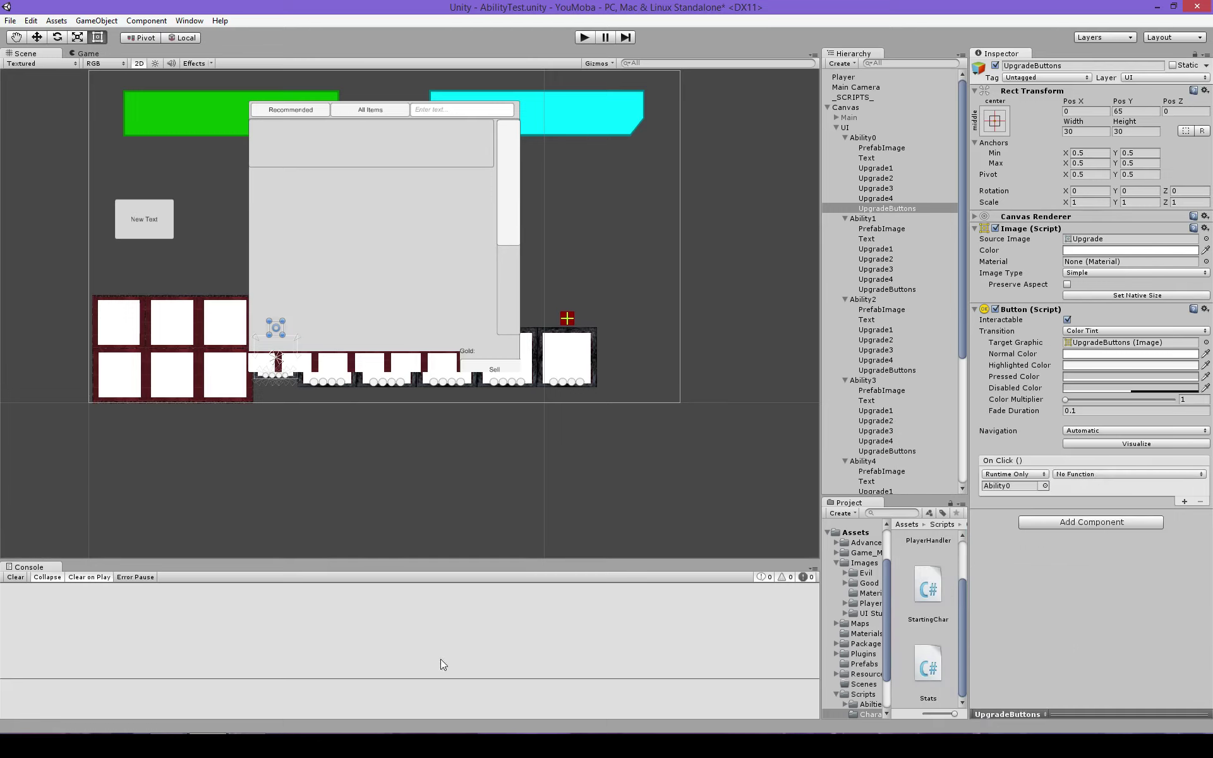
Discard the stray declaration started below Update in AbilityManager.cs and save that file.
key(alt+Tab)
click(124, 537)
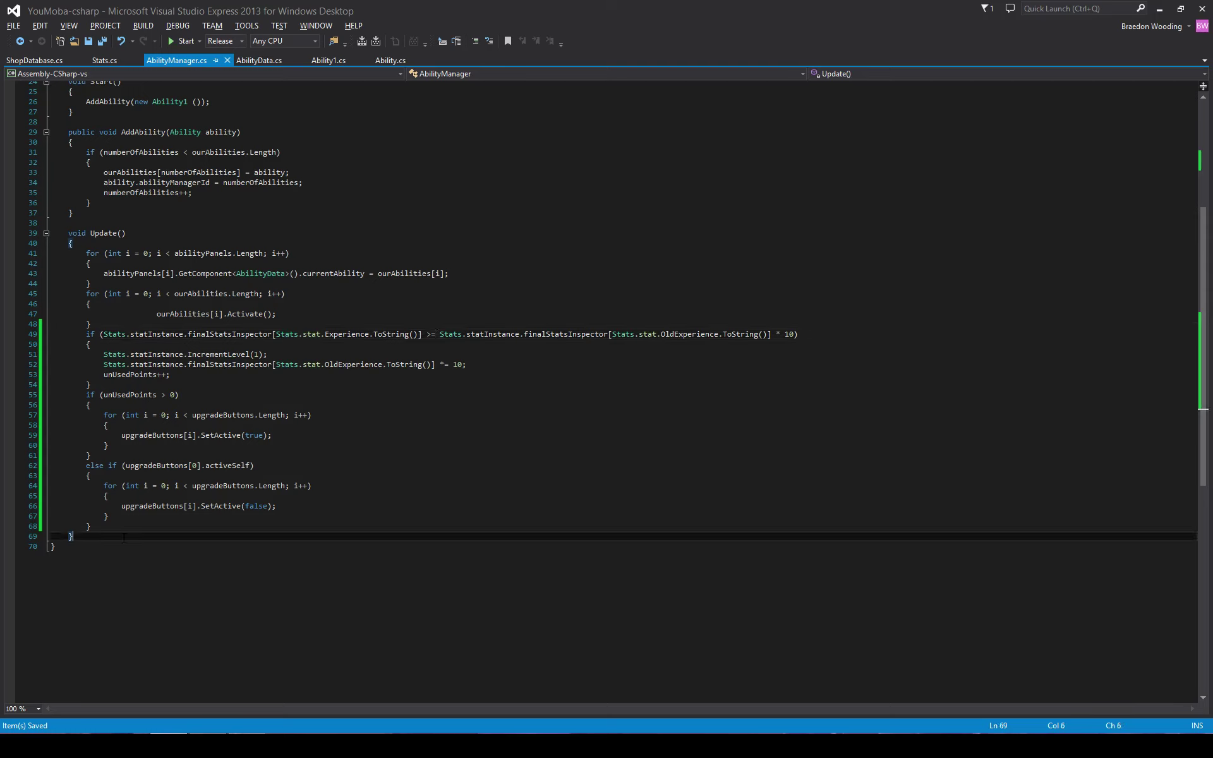
key(Return)
key(Return)
text(public void)
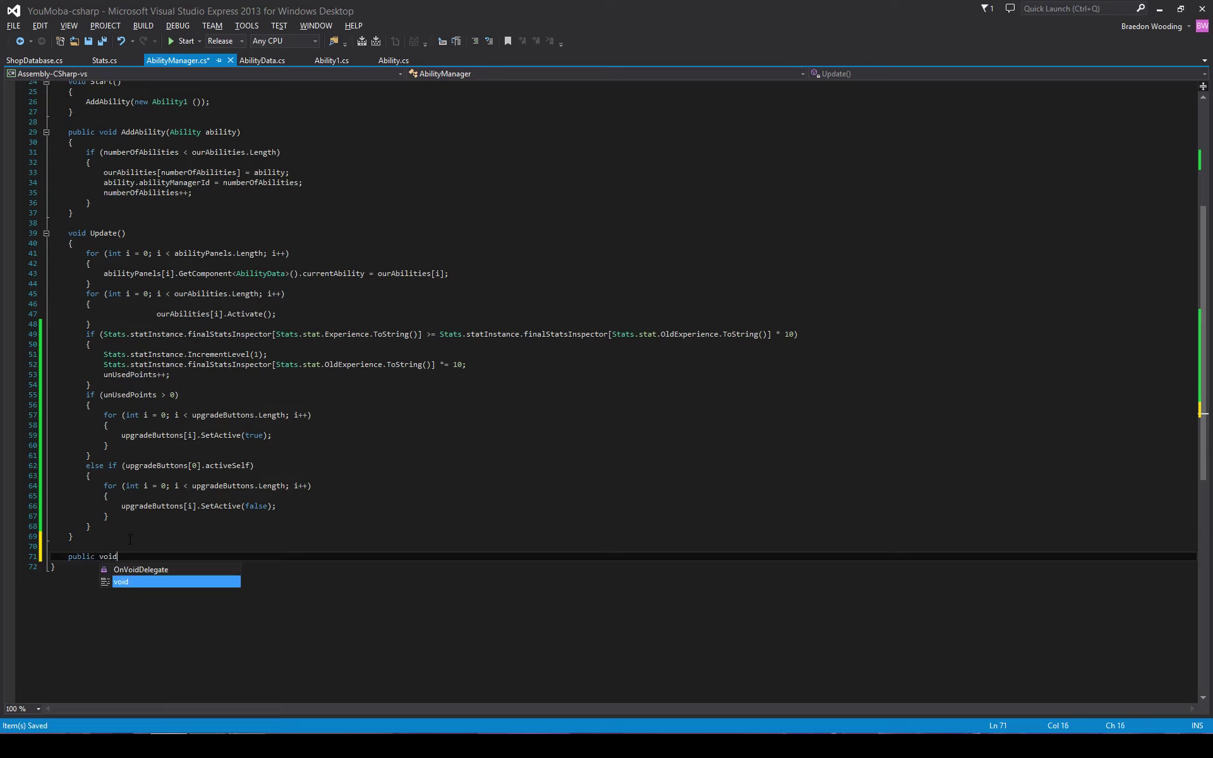
key(Escape)
key(BackSpace)
key(BackSpace)
key(BackSpace)
key(ctrl+k)
key(ctrl+d)
key(ctrl+a)
key(ctrl+s)
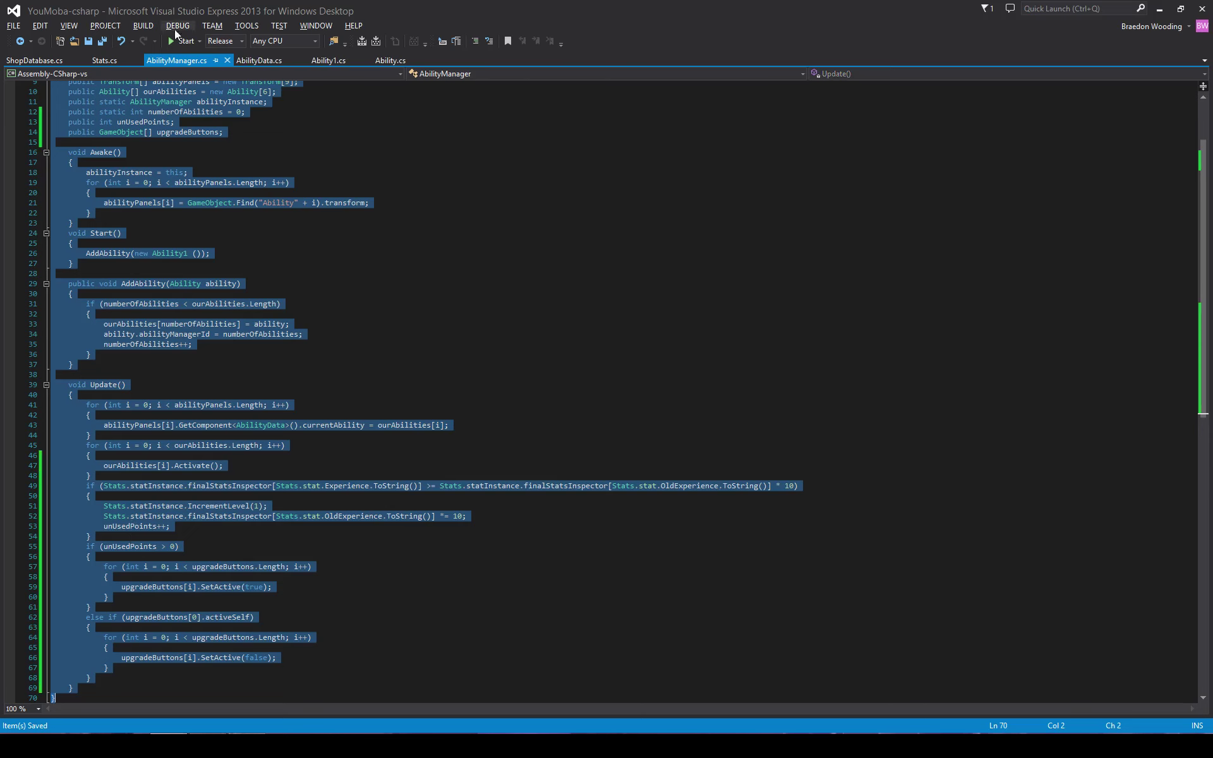
In AbilityData.cs, add 'public void LevelAdd()' on a new line below the Press method.
click(255, 60)
click(156, 553)
key(Return)
key(Return)
text(public void LevelAdd())
Give LevelAdd an empty pair of braces and save AbilityData.cs.
key(Return)
text({)
key(Return)
key(Return)
text(})
key(ctrl+s)
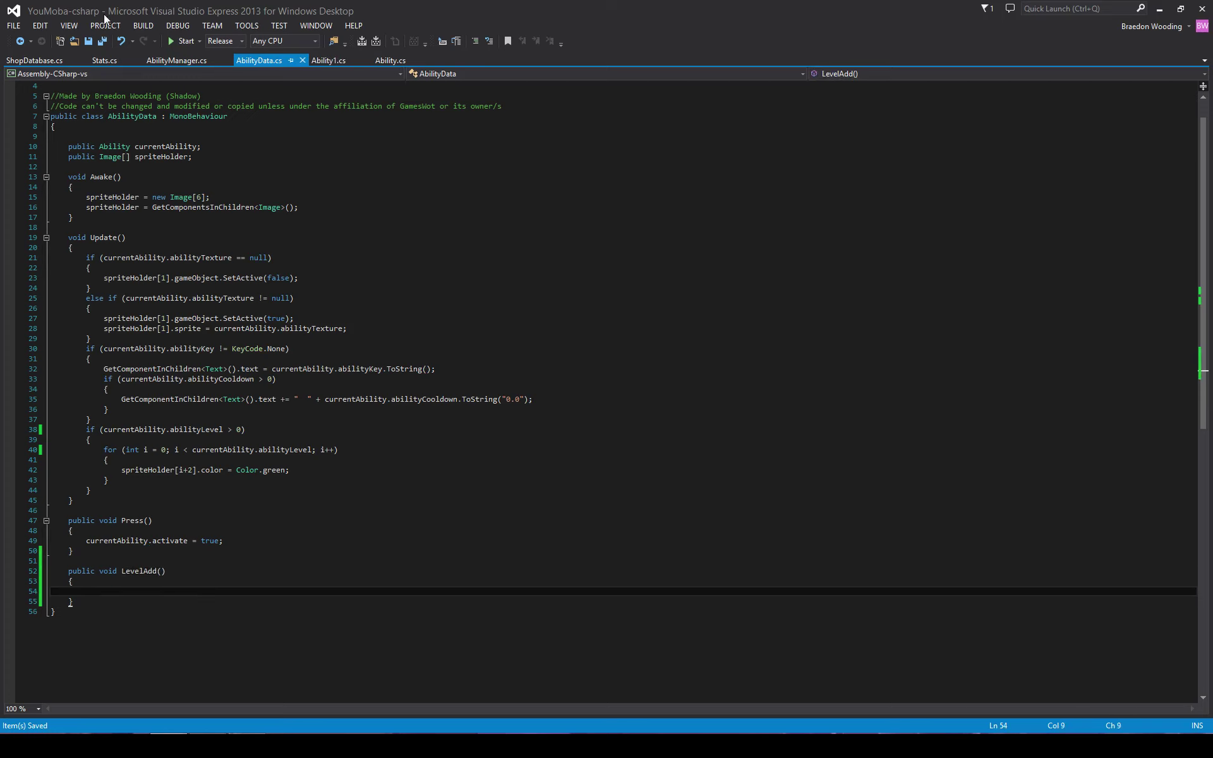
click(176, 60)
click(259, 60)
Add 'currentAbility.abilityLevel++;' inside LevelAdd.
text(currentAbility.)
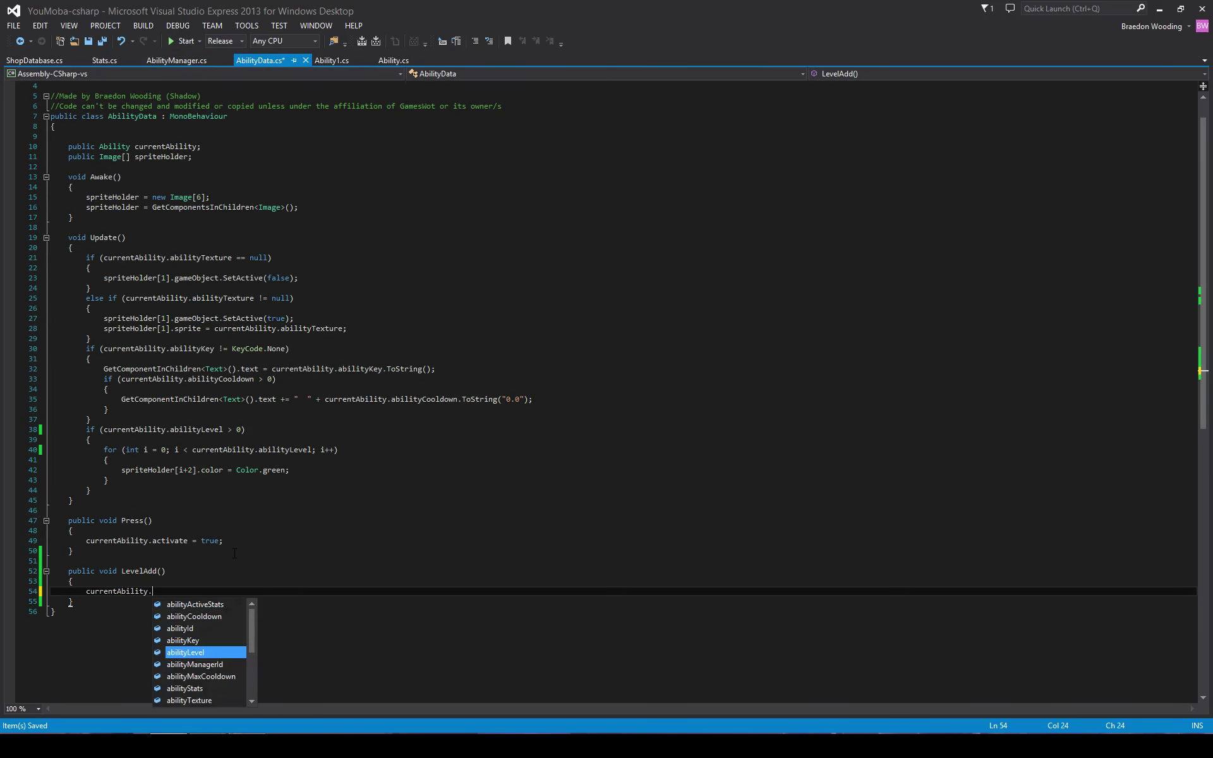
text(le)
key(Up)
key(Tab)
text(+;)
key(Return)
Add 'currentAbility.LevelBonus(currentAbility.abilityLevel);' below it and save AbilityData.cs.
text(cur)
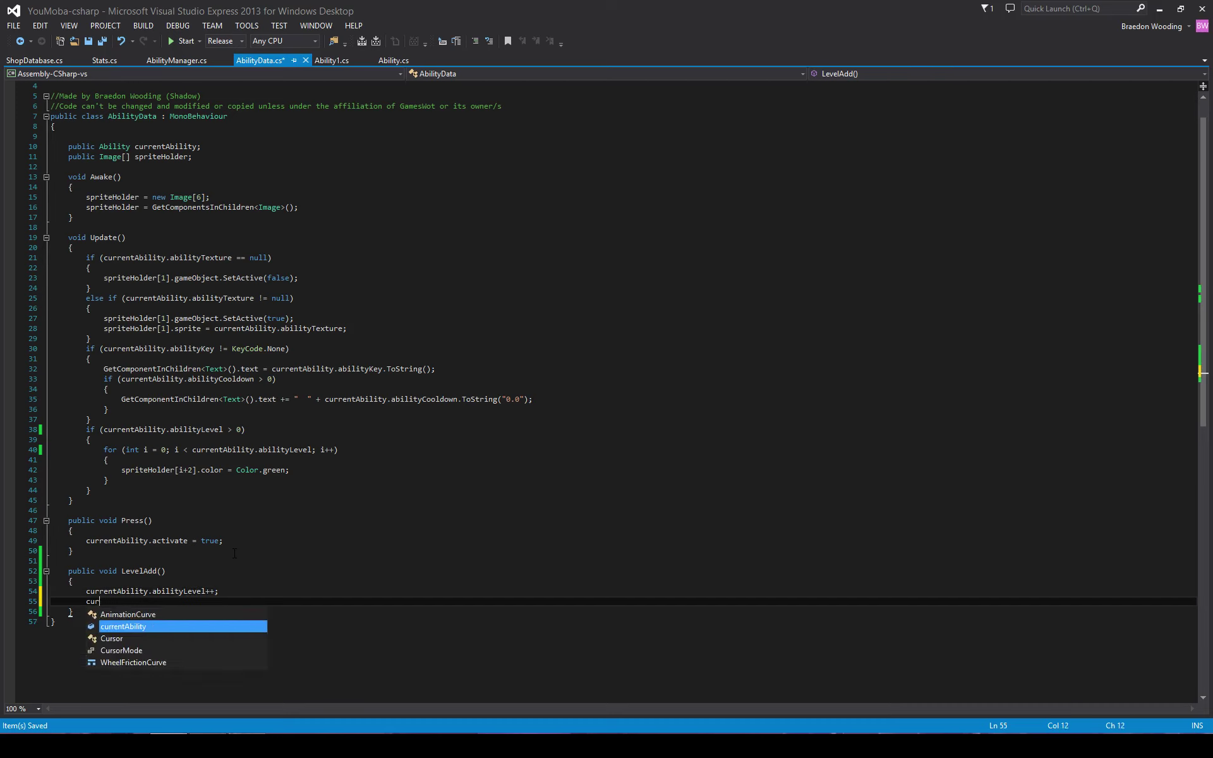
text(.Level)
key(Tab)
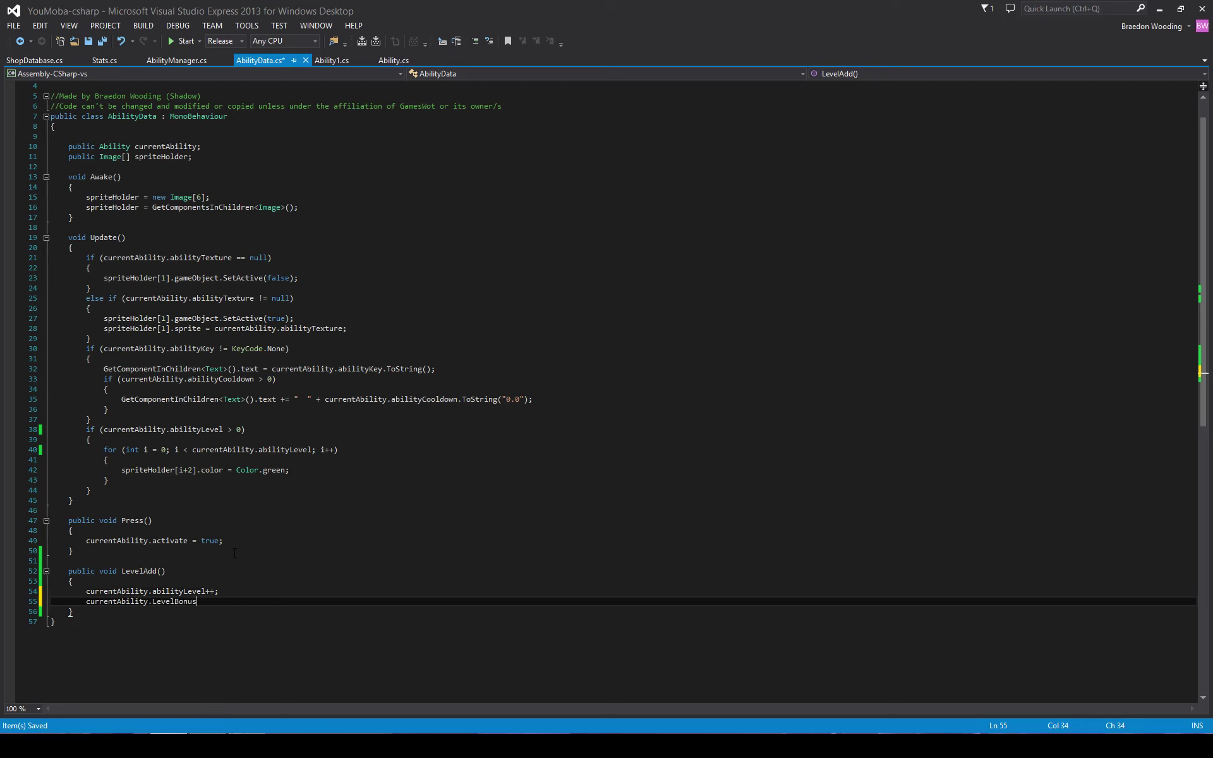
text(()
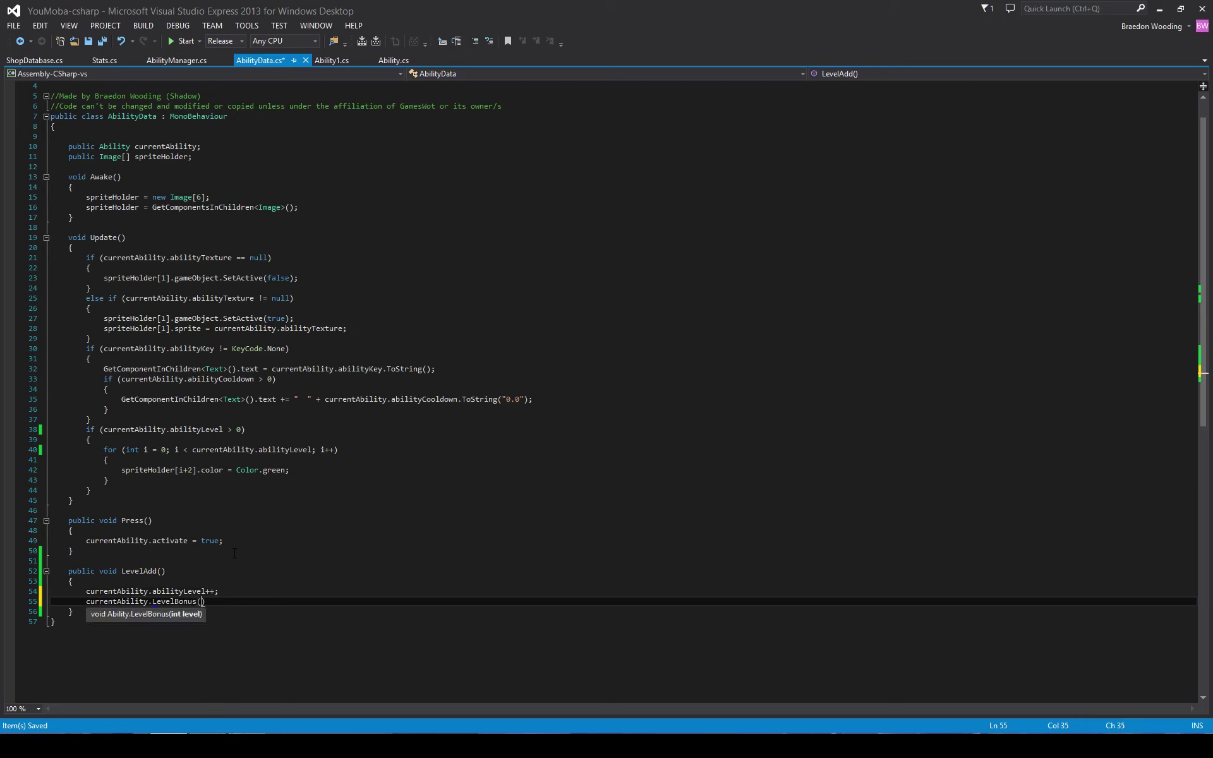
text(currentAbility.le)
key(Up)
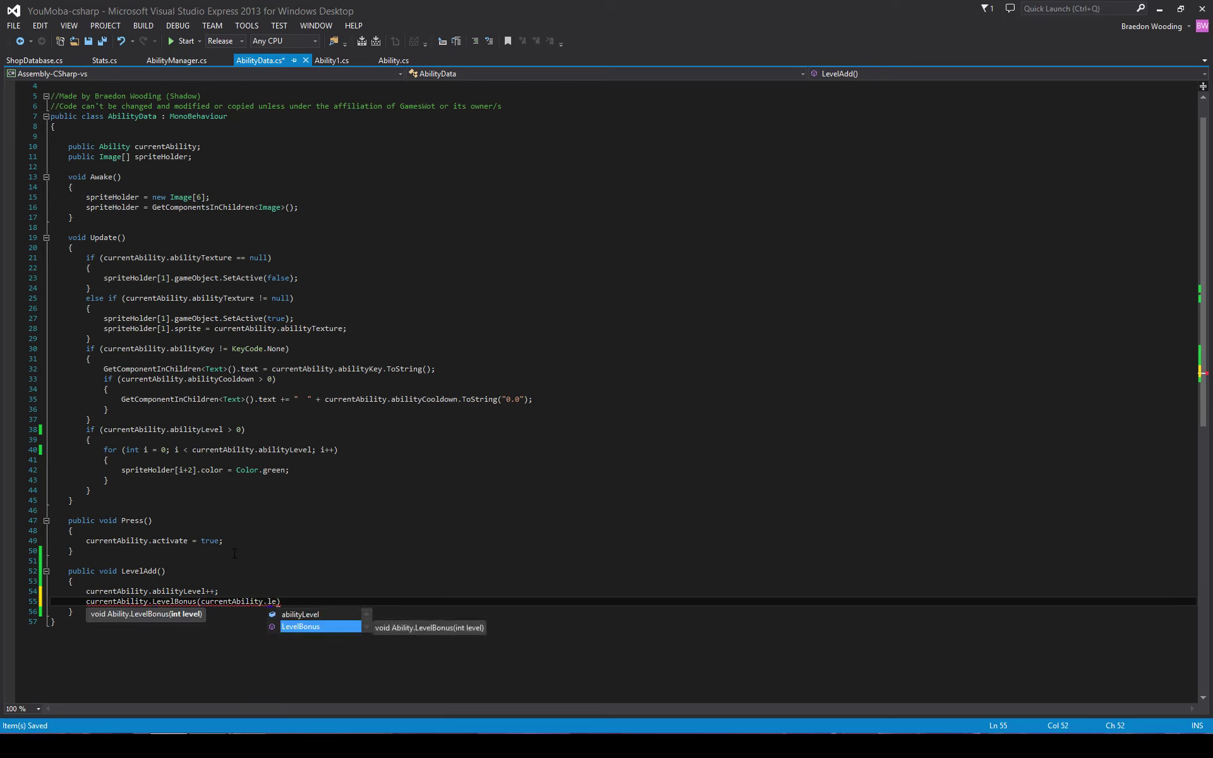
key(Tab)
text();)
key(ctrl+s)
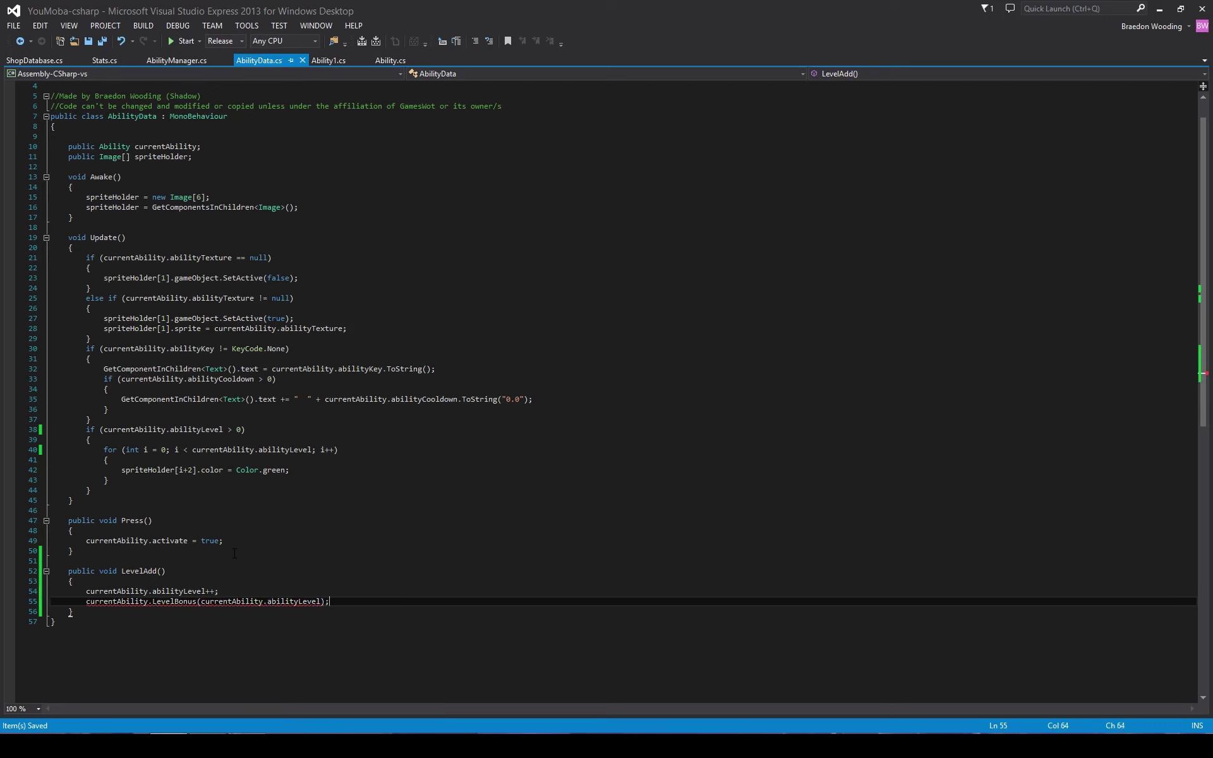
key(alt+Tab)
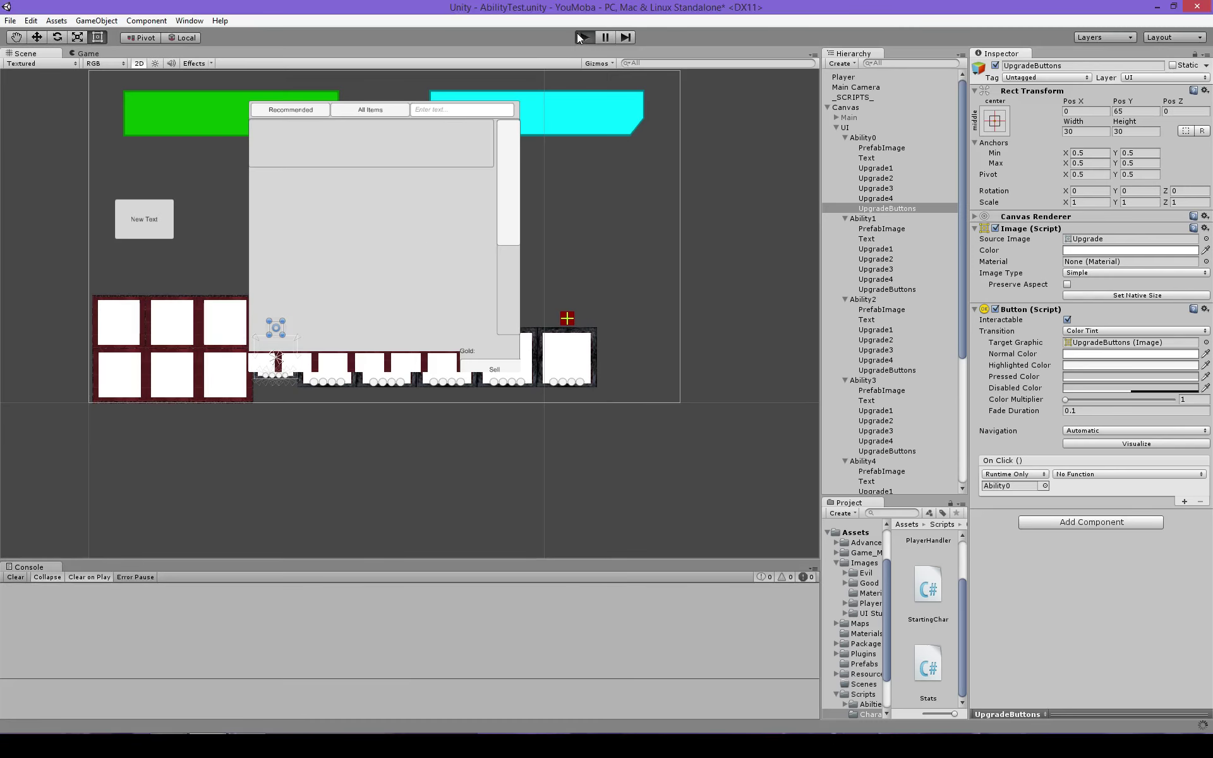
After a quick test run, set the upgrade button's On Click to AbilityData > LevelAdd ().
click(582, 37)
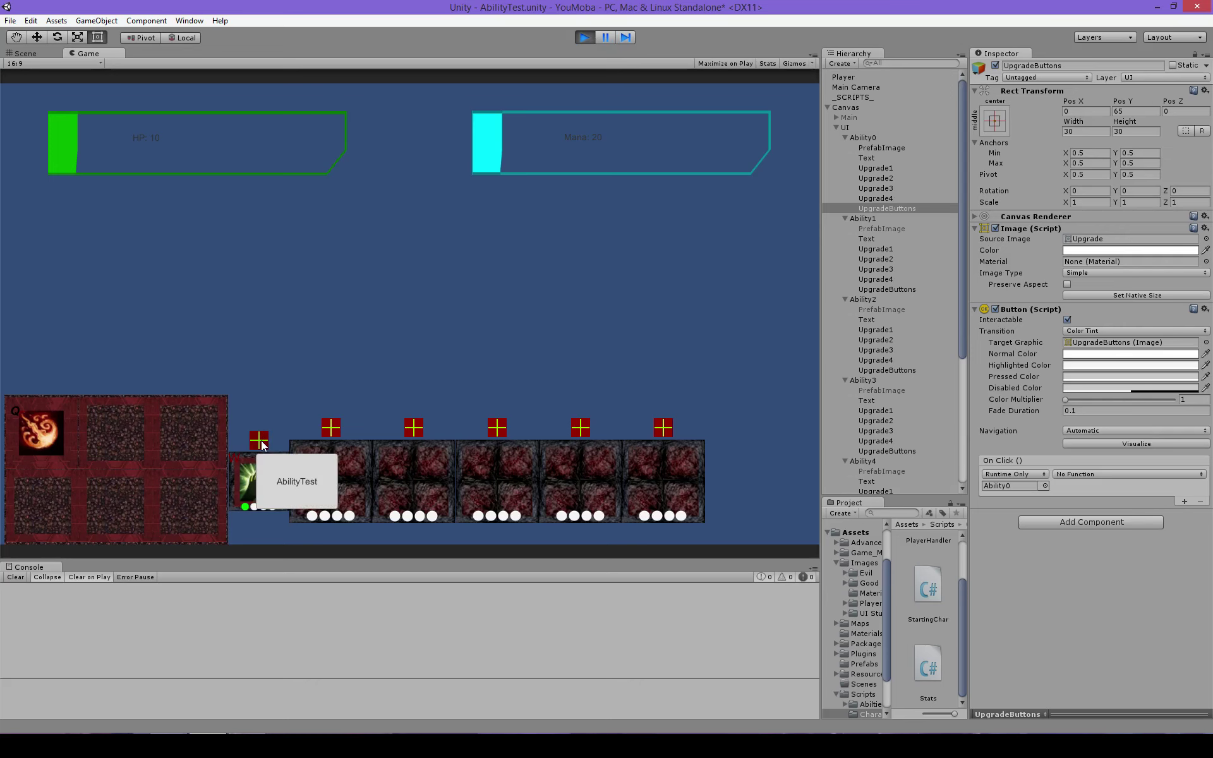
click(585, 39)
click(1078, 473)
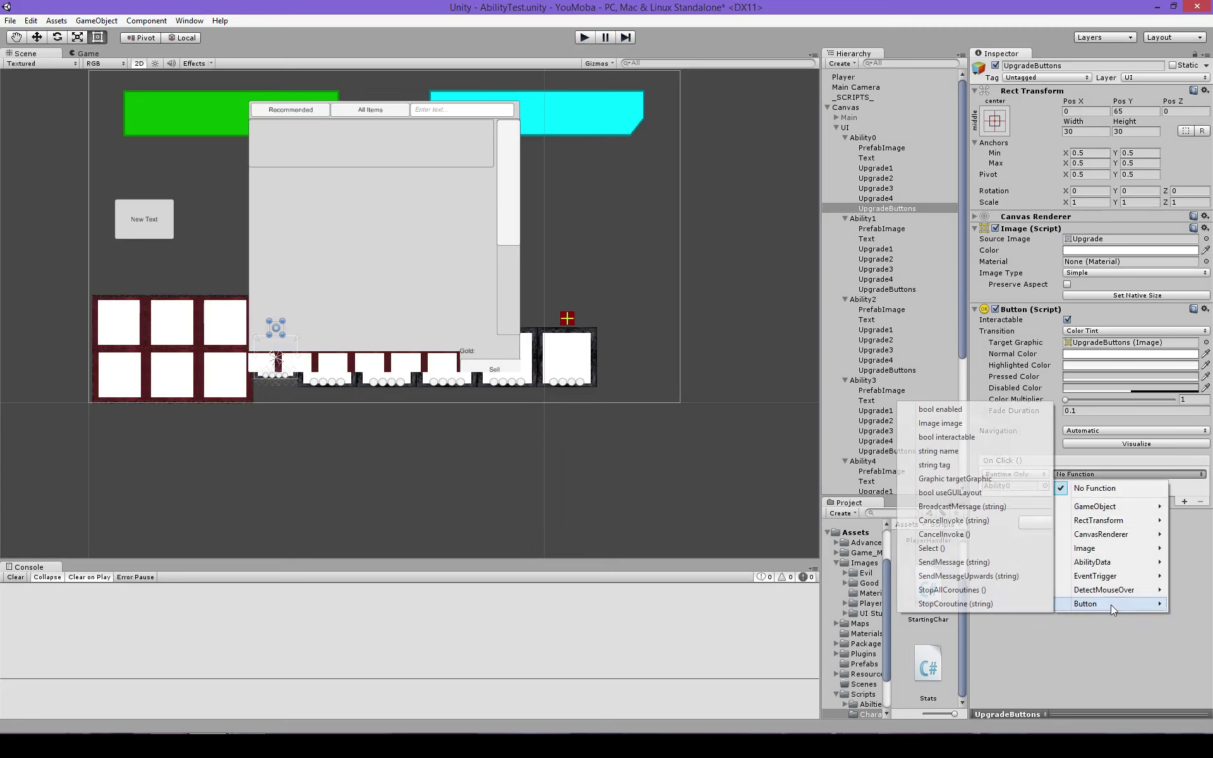
mouse_move(1093, 562)
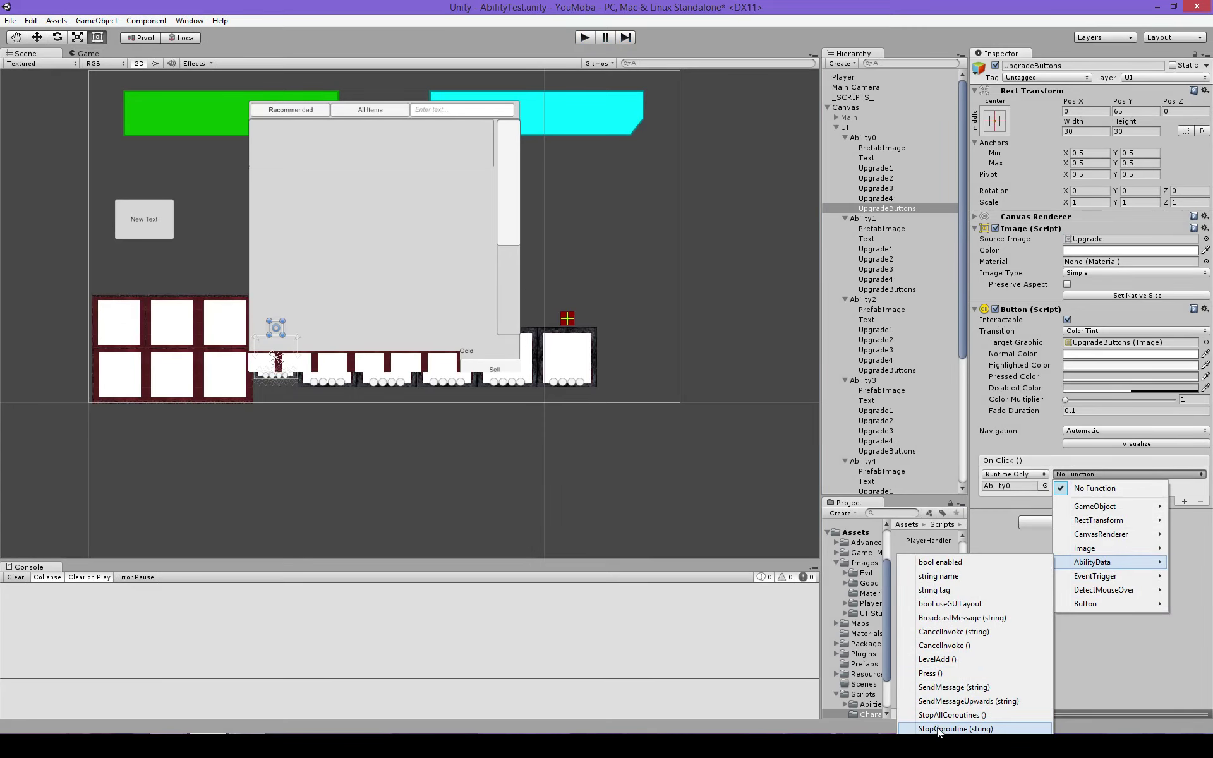
click(937, 659)
click(587, 130)
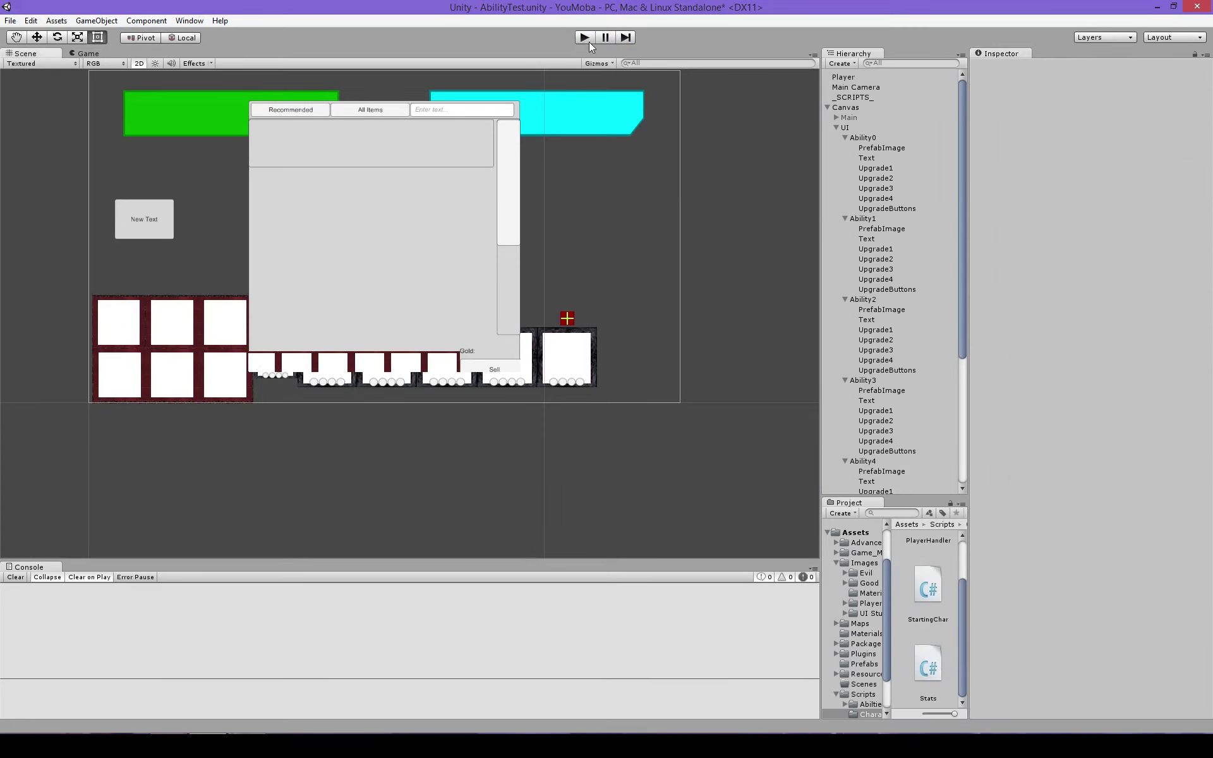
Test-play the game, clicking the hand ability's + upgrade button several times.
click(586, 39)
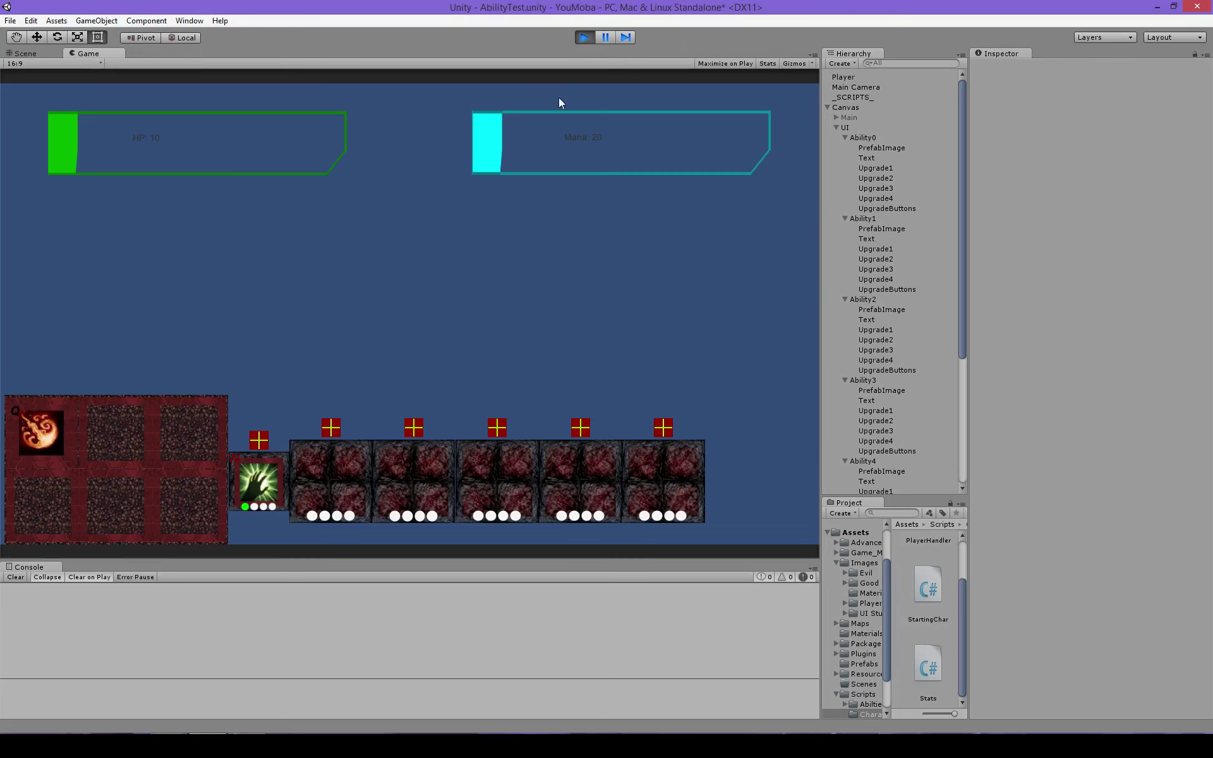
click(263, 441)
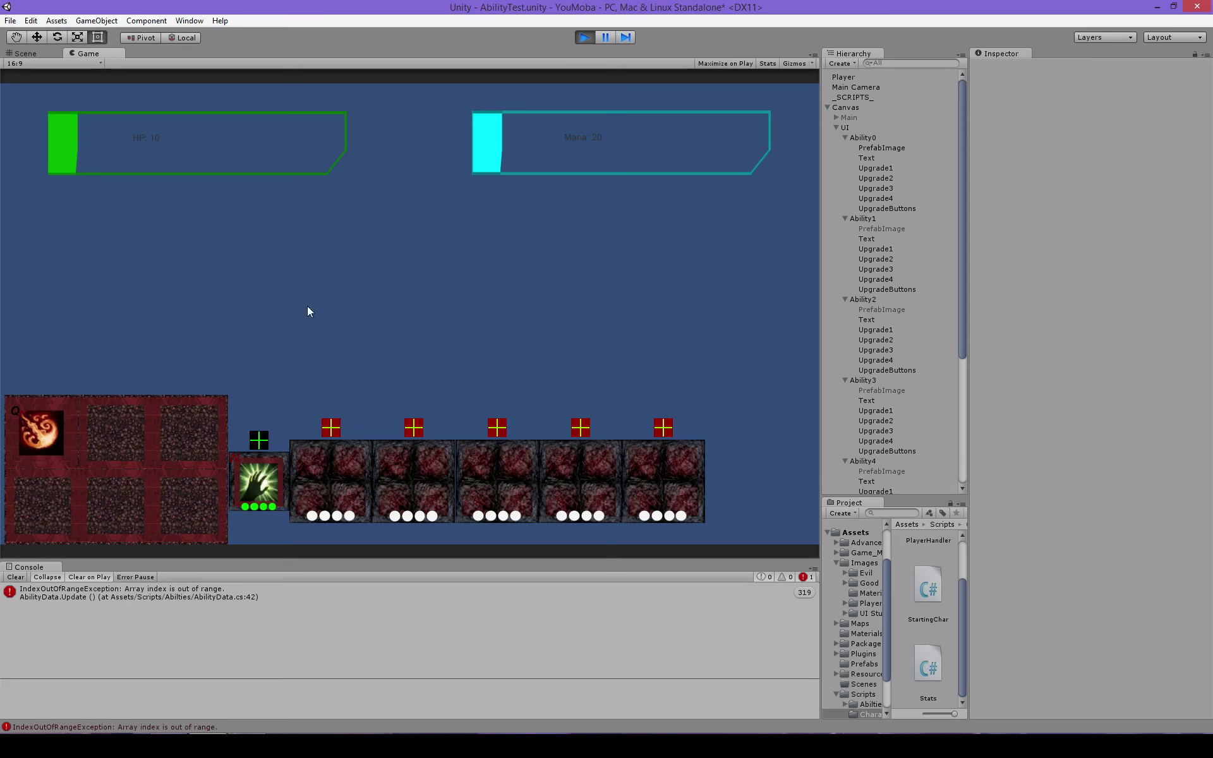
click(585, 38)
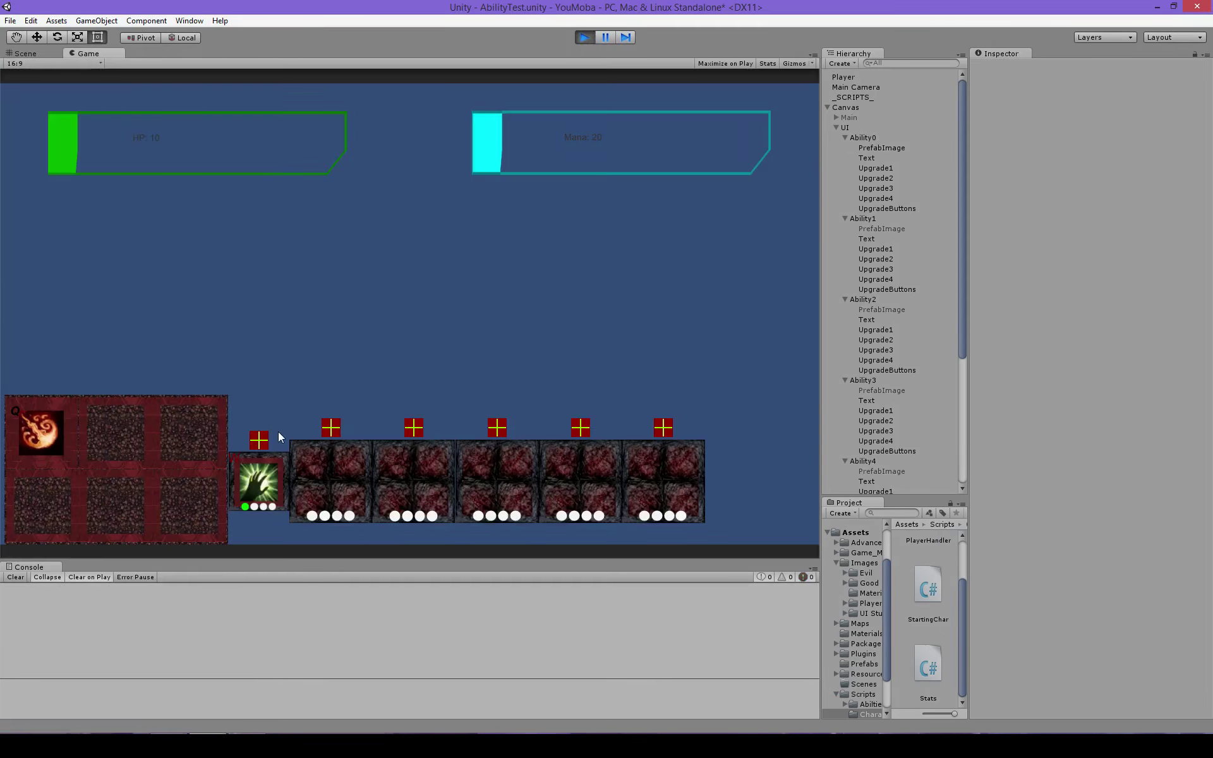
click(261, 440)
click(262, 440)
click(261, 440)
click(261, 440)
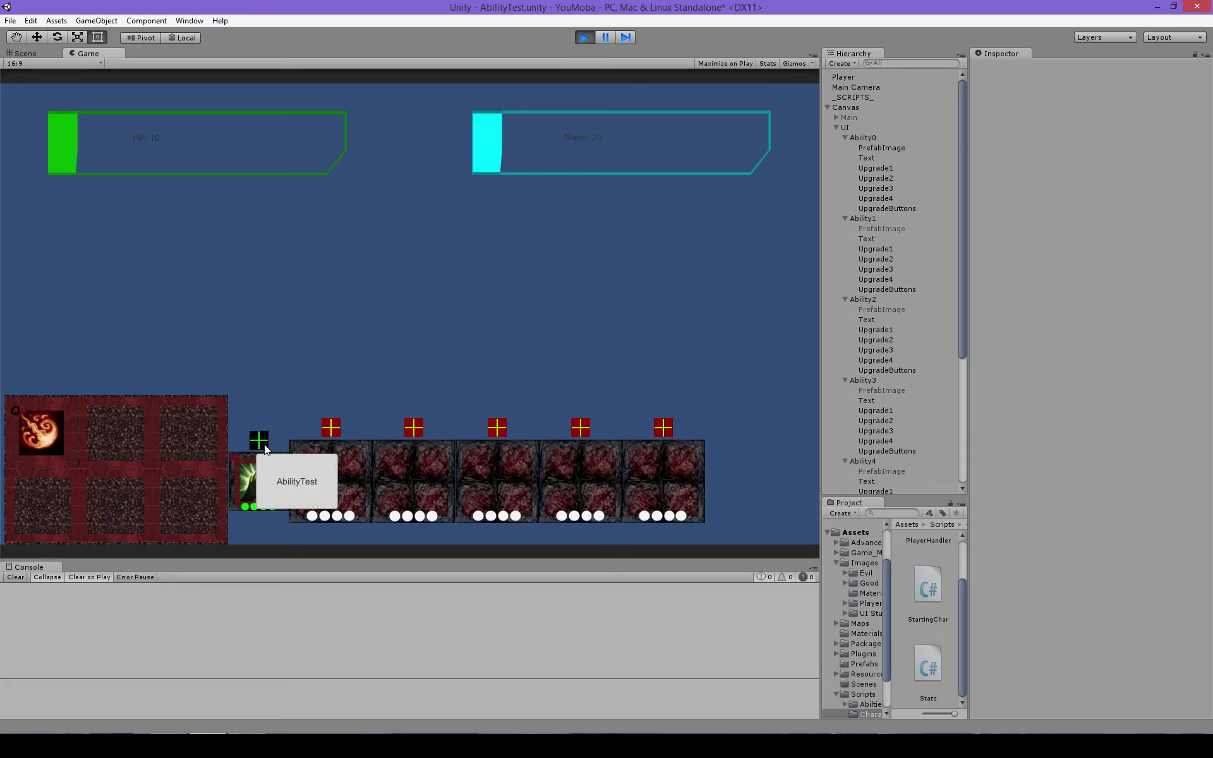
click(584, 40)
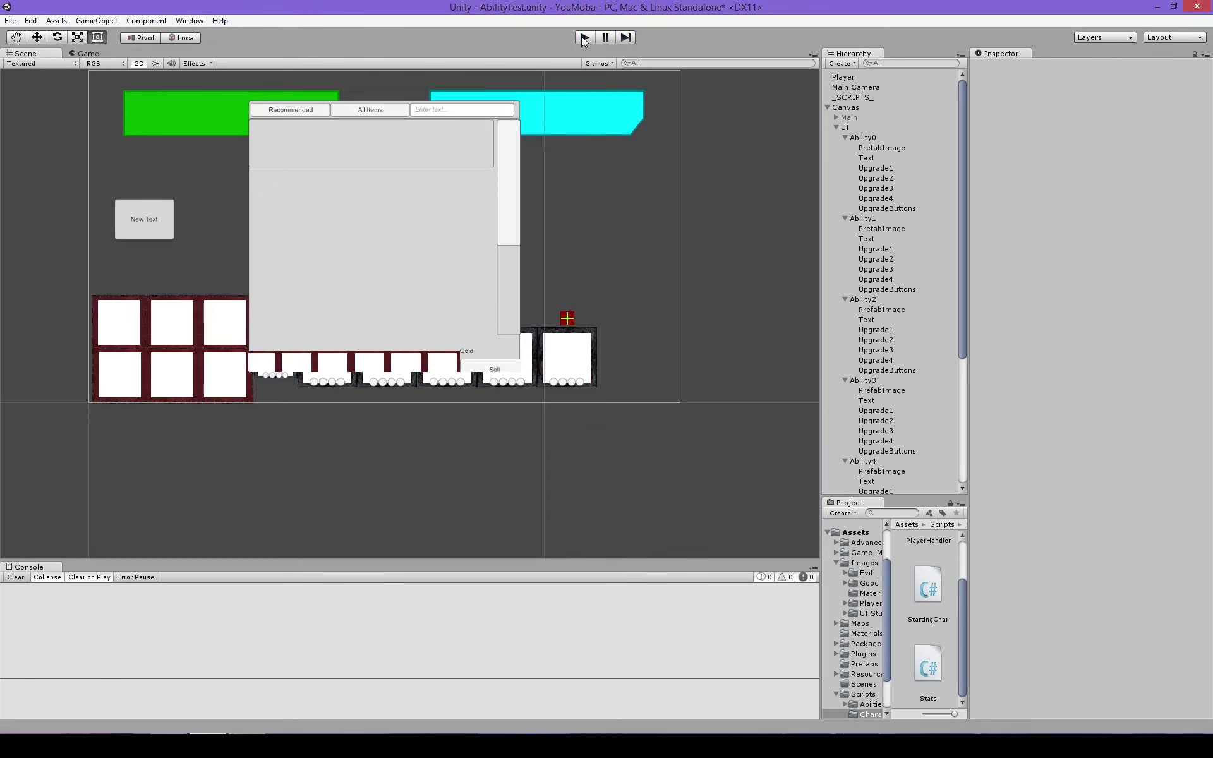
Expand Ability0's Sprite Holder and inspect it and UpgradeButtons during another test run.
click(907, 138)
scroll(1041, 241, down, 5)
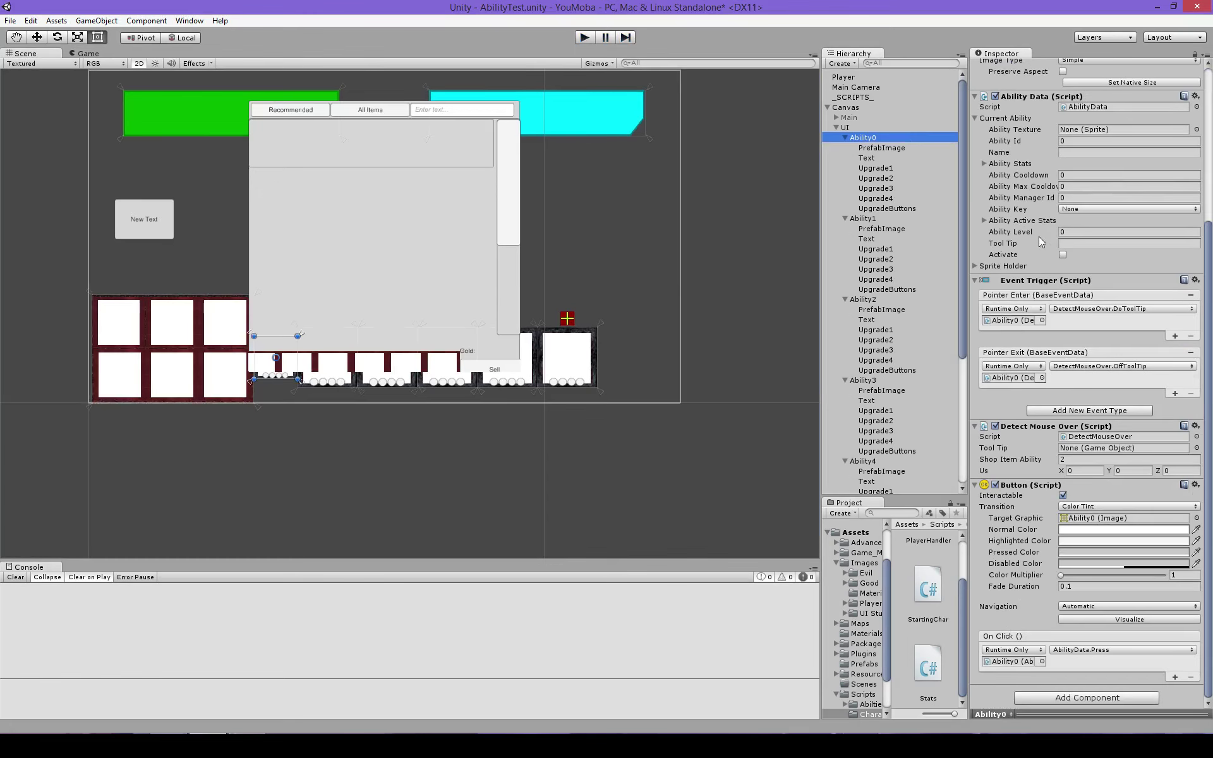
click(1015, 266)
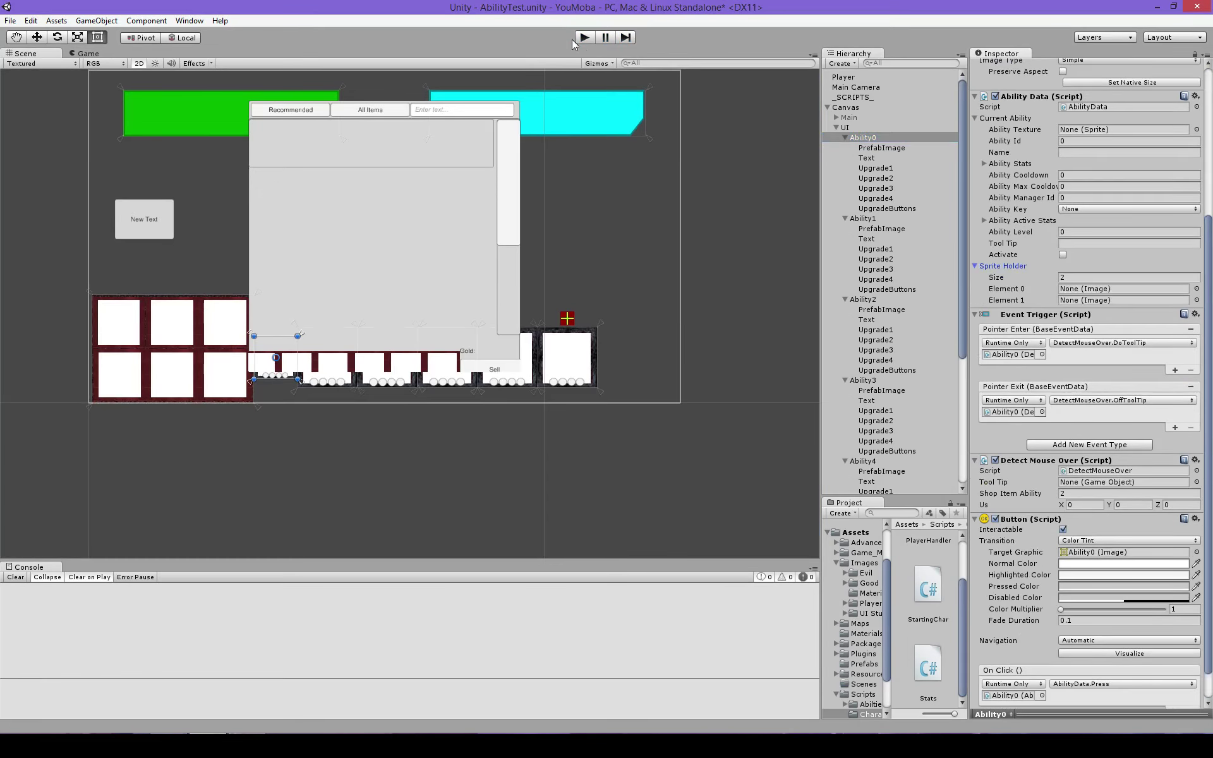
click(582, 38)
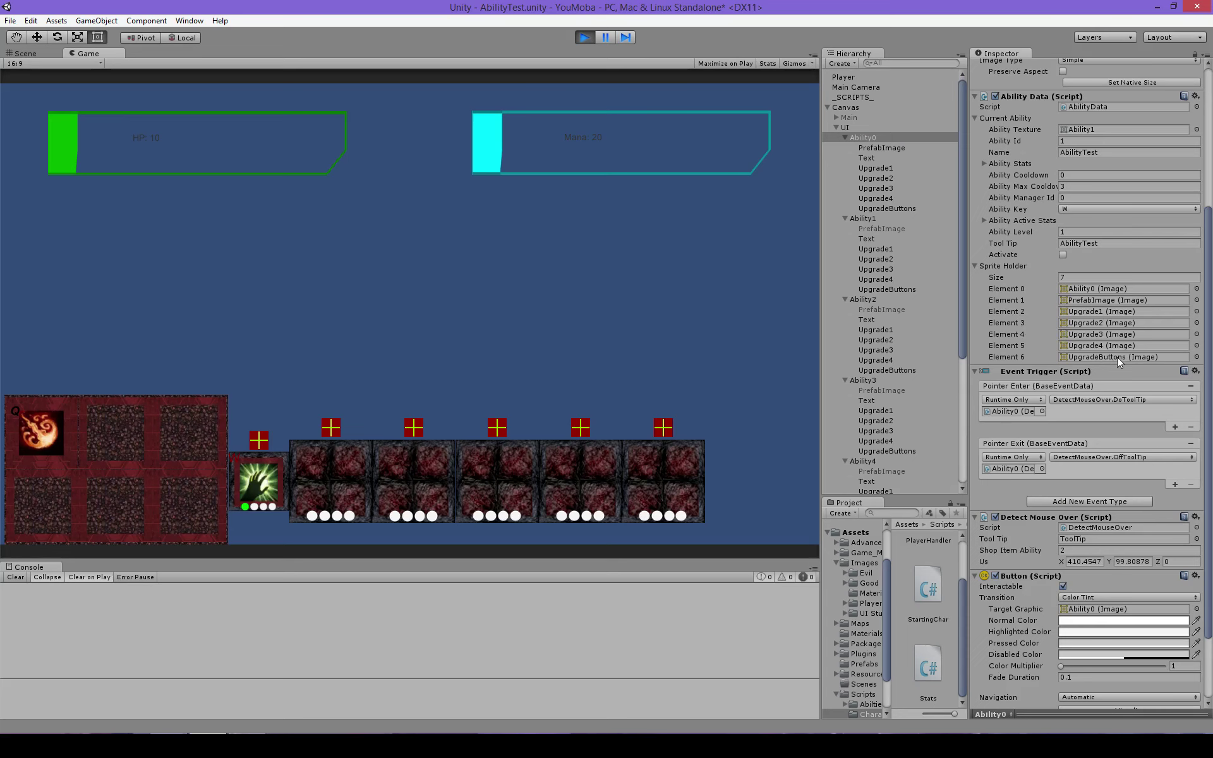
click(878, 209)
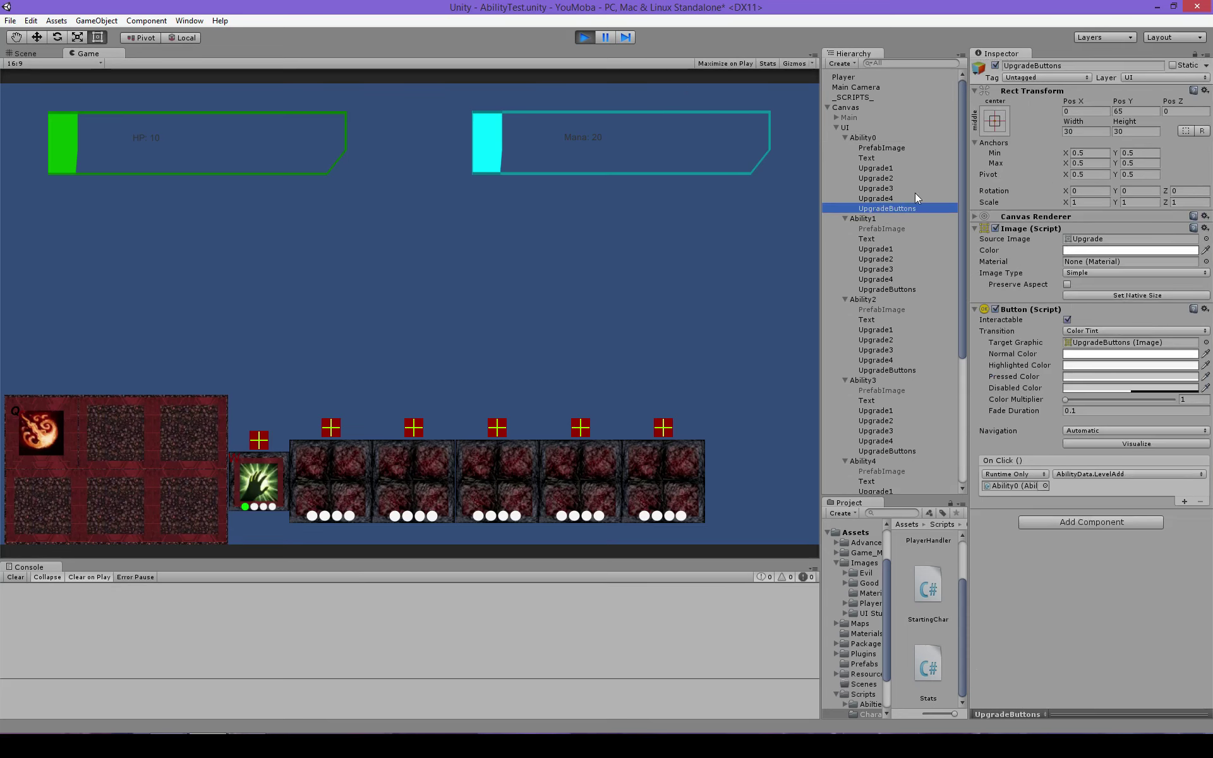
click(857, 136)
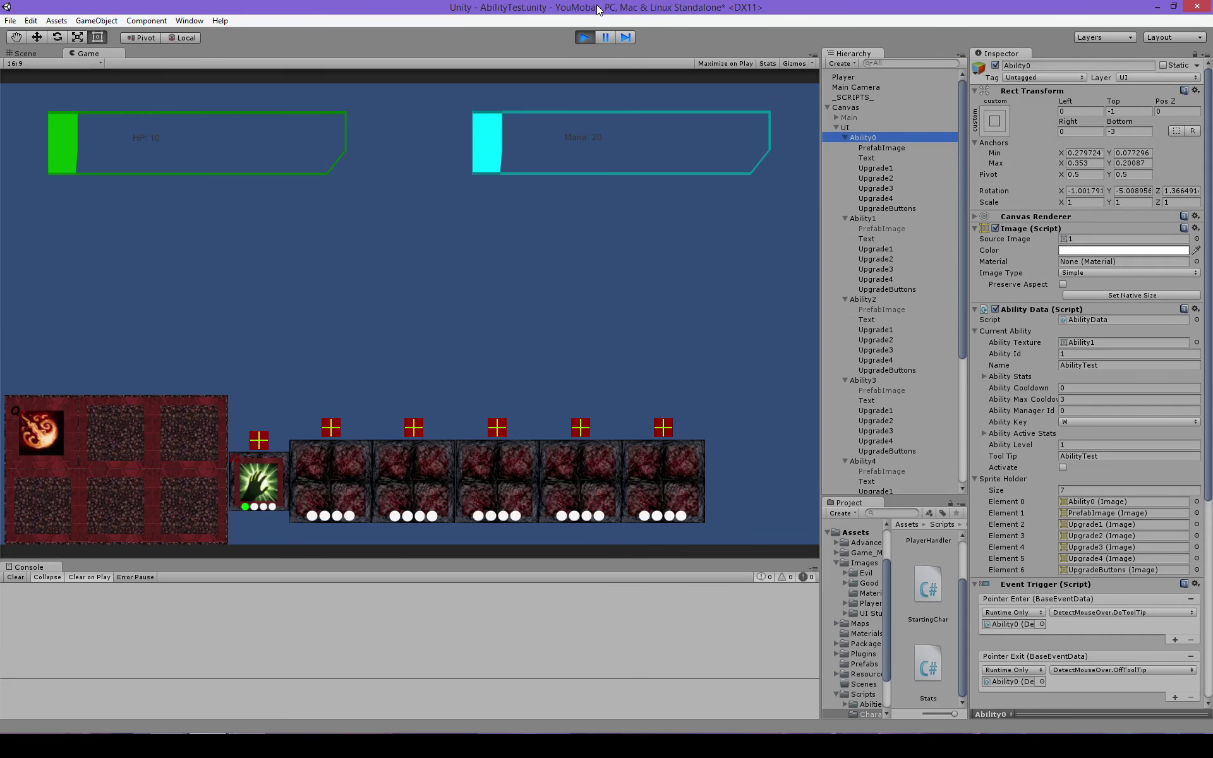
click(583, 39)
key(alt+Tab)
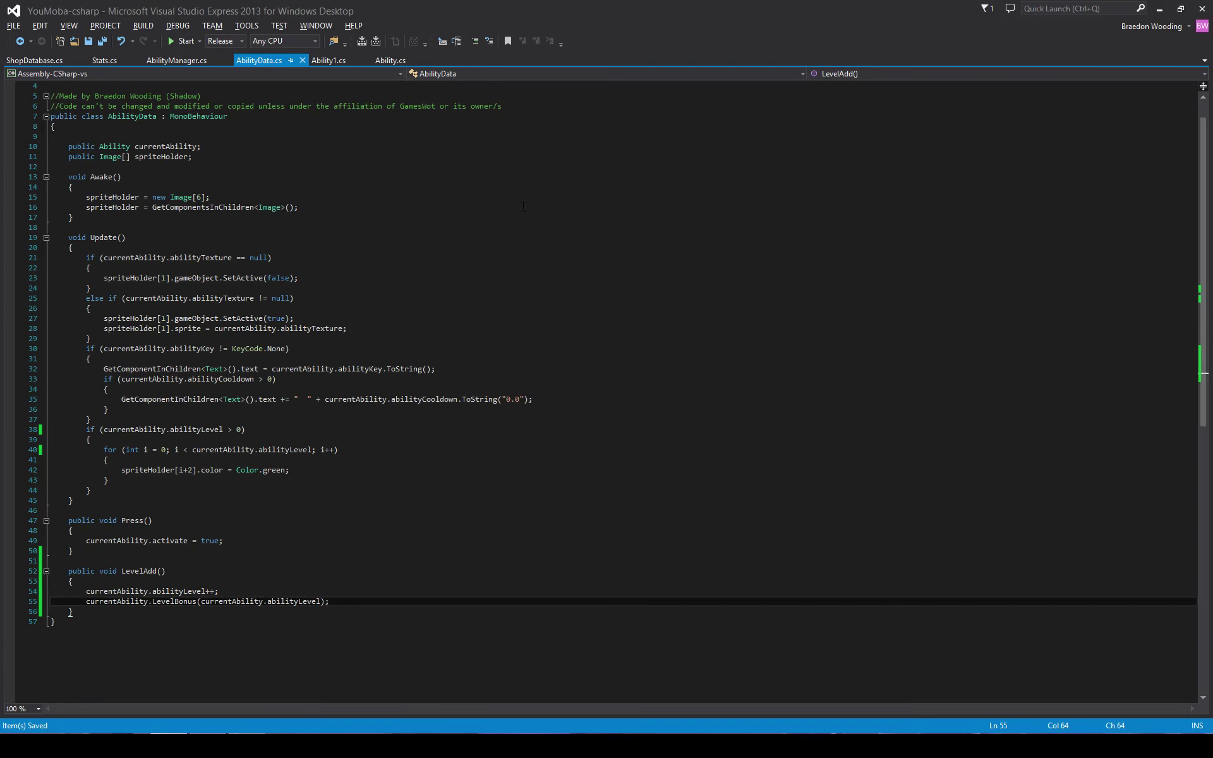
Move the 'new Image[6]' line below the GetComponentsInChildren call in Awake and save.
scroll(523, 206, up, 1)
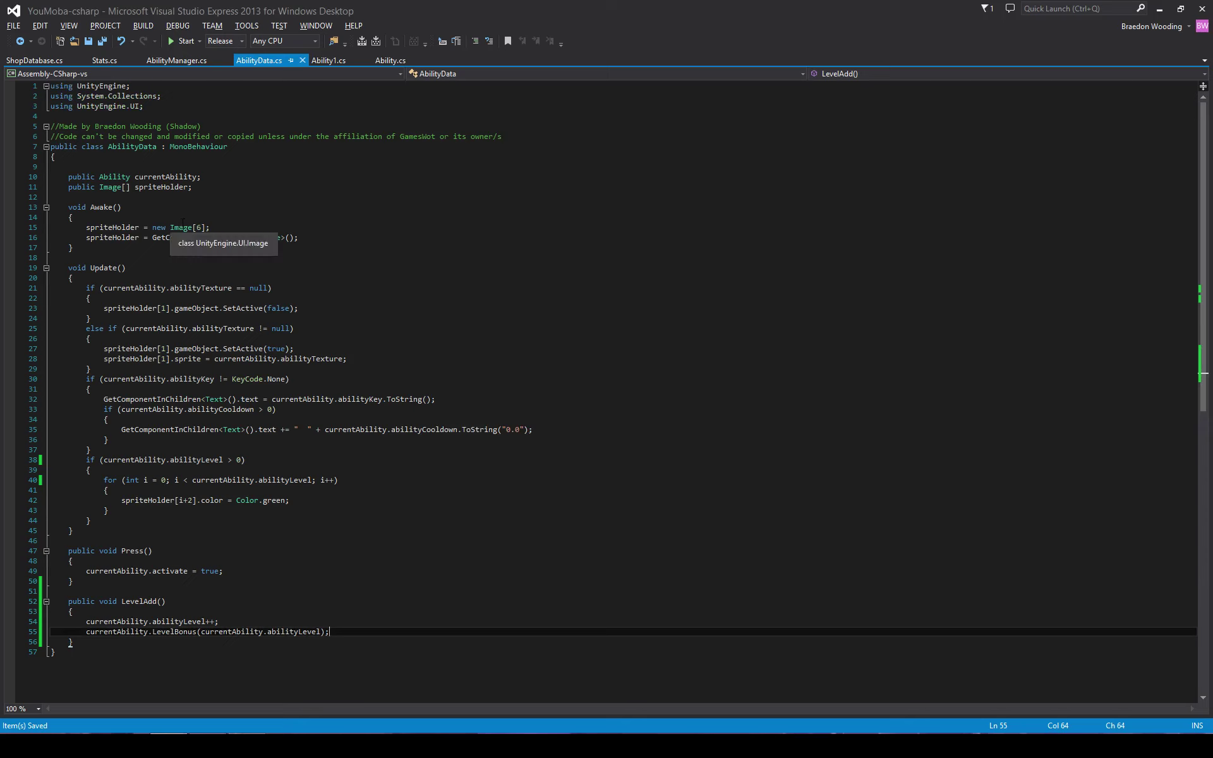
drag(210, 227, 17, 234)
key(ctrl+c)
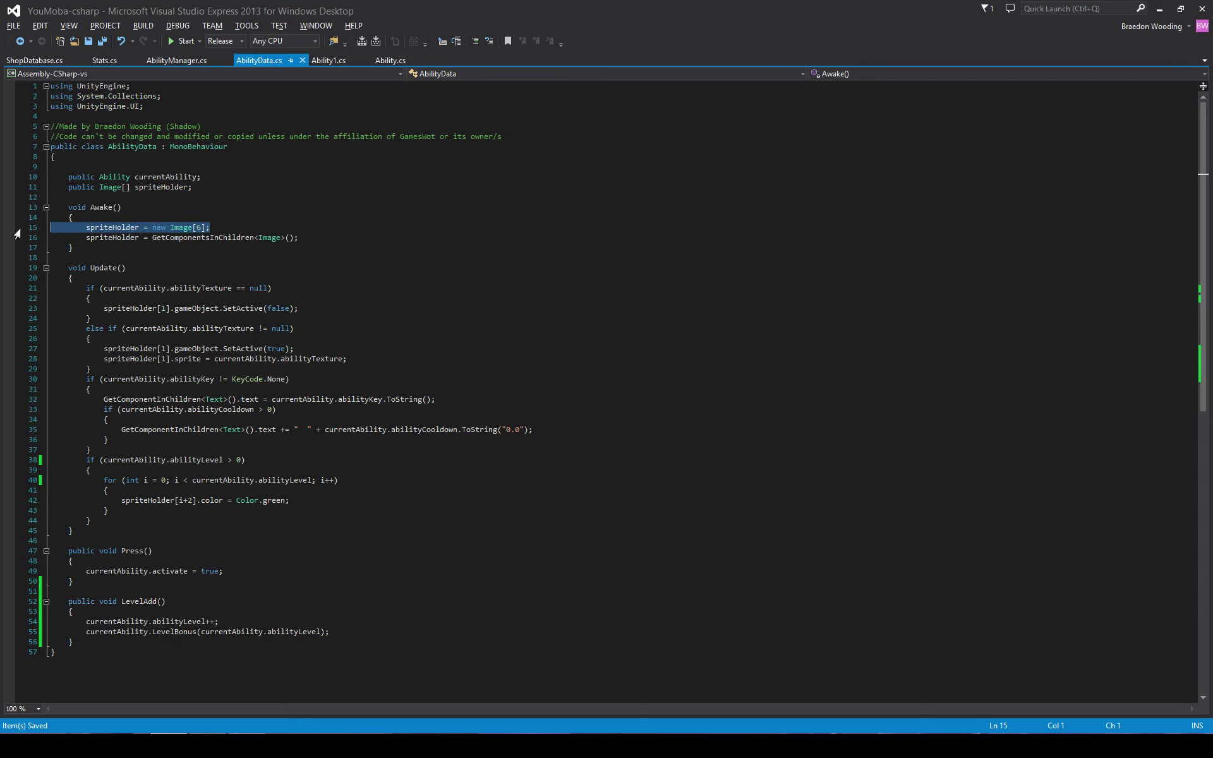
key(BackSpace)
key(BackSpace)
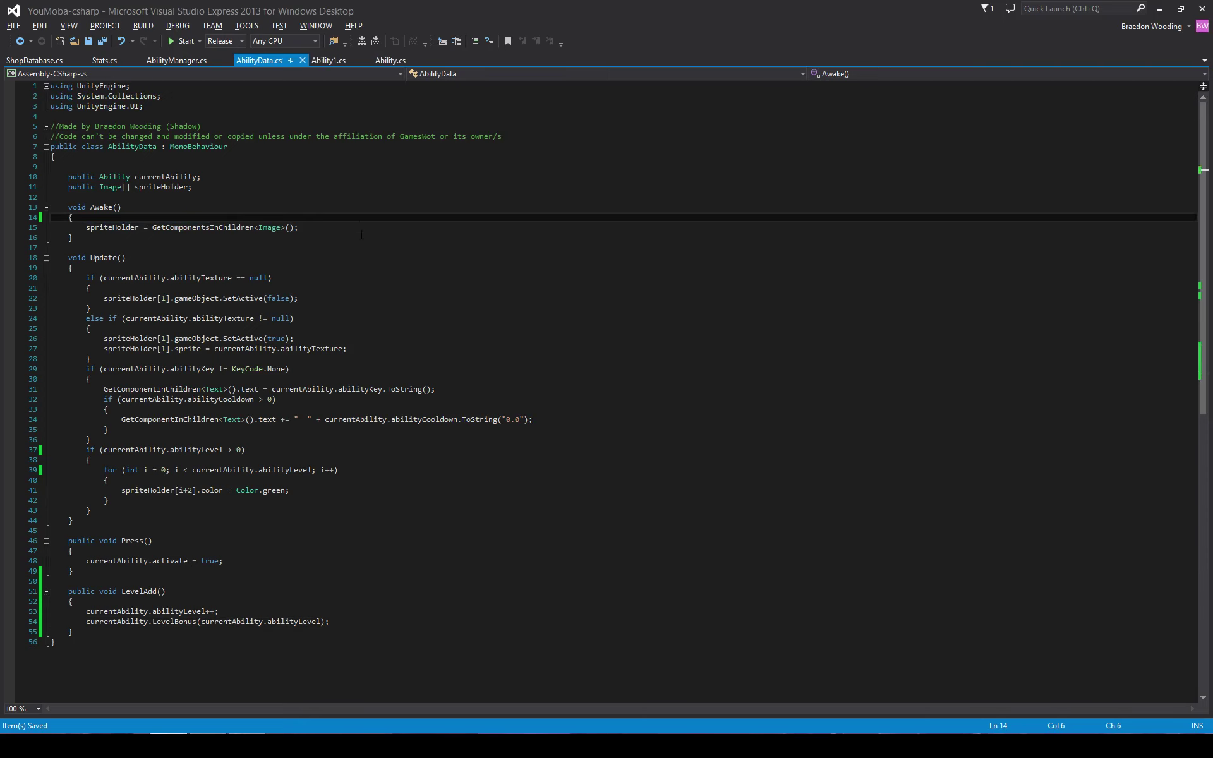
click(361, 227)
key(Return)
key(ctrl+v)
key(ctrl+s)
key(alt+Tab)
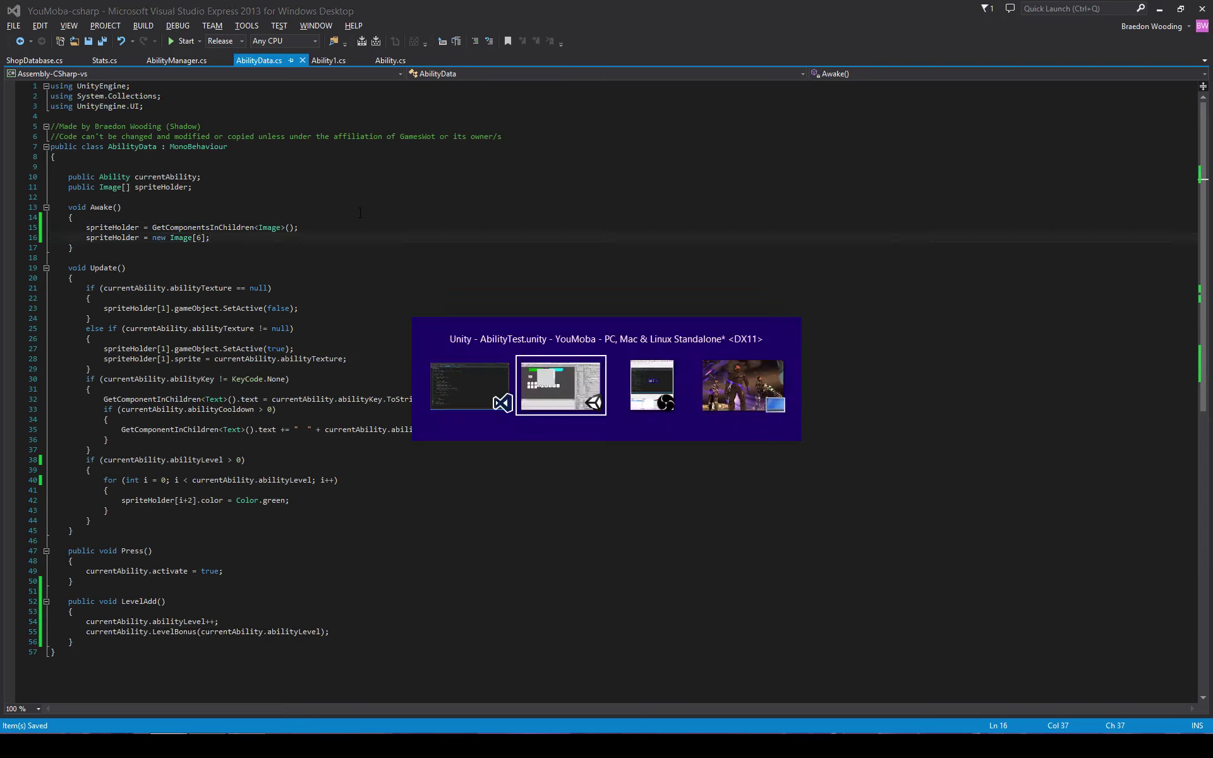
Change that line to start with spriteHolder instead of 'new Image' and save.
key(alt+Tab)
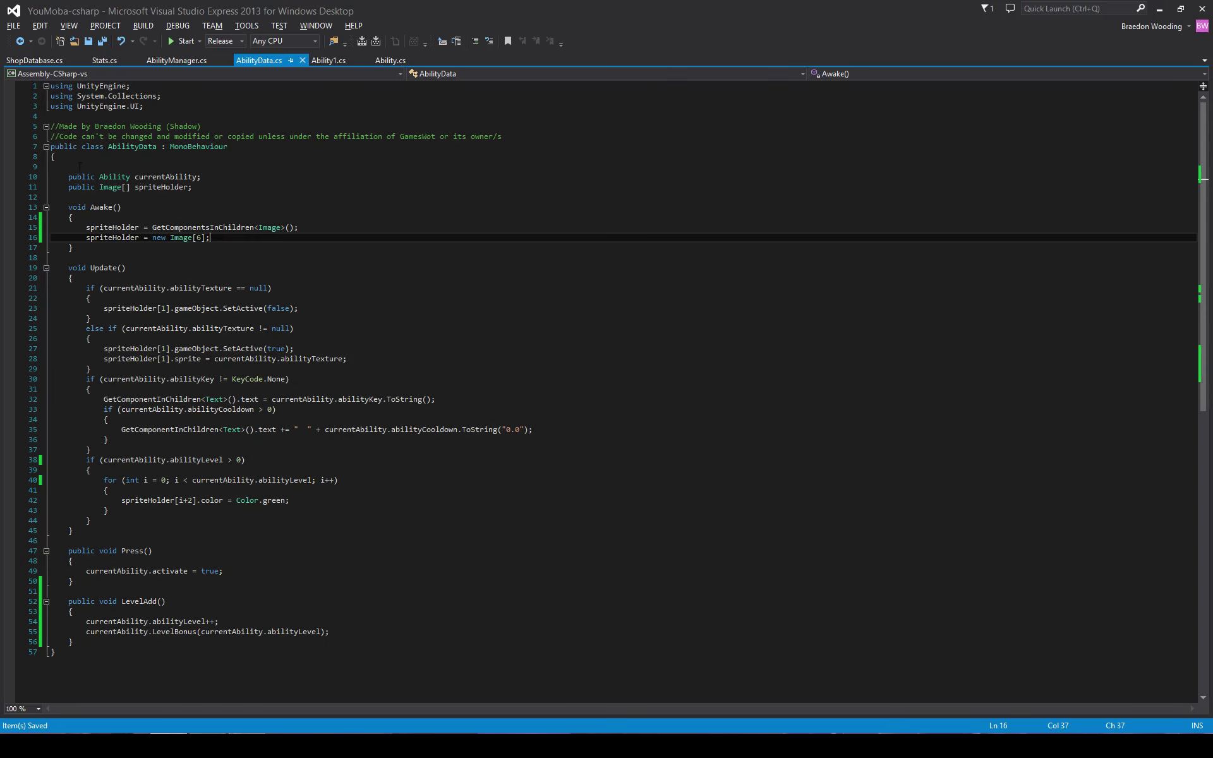
key(Delete)
key(Delete)
key(Delete)
click(180, 219)
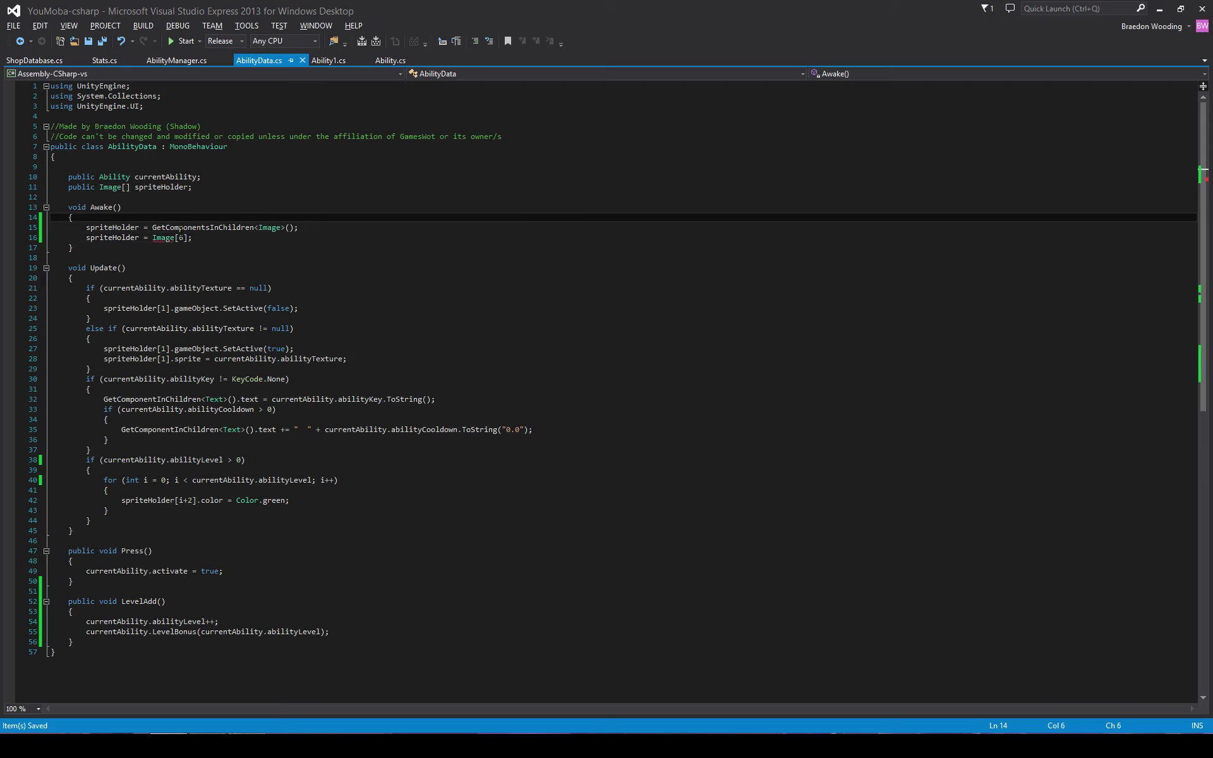
double_click(163, 238)
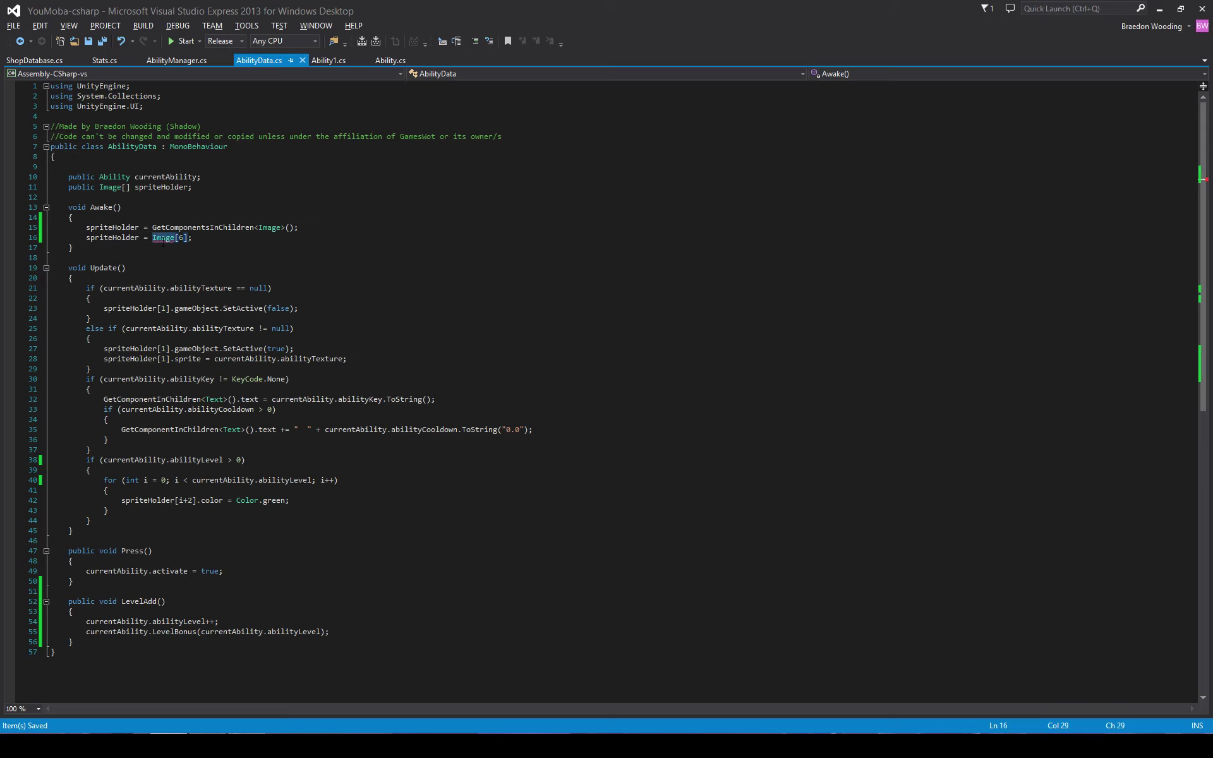
text(sbyt)
key(BackSpace)
key(BackSpace)
key(BackSpace)
text(sp)
key(Tab)
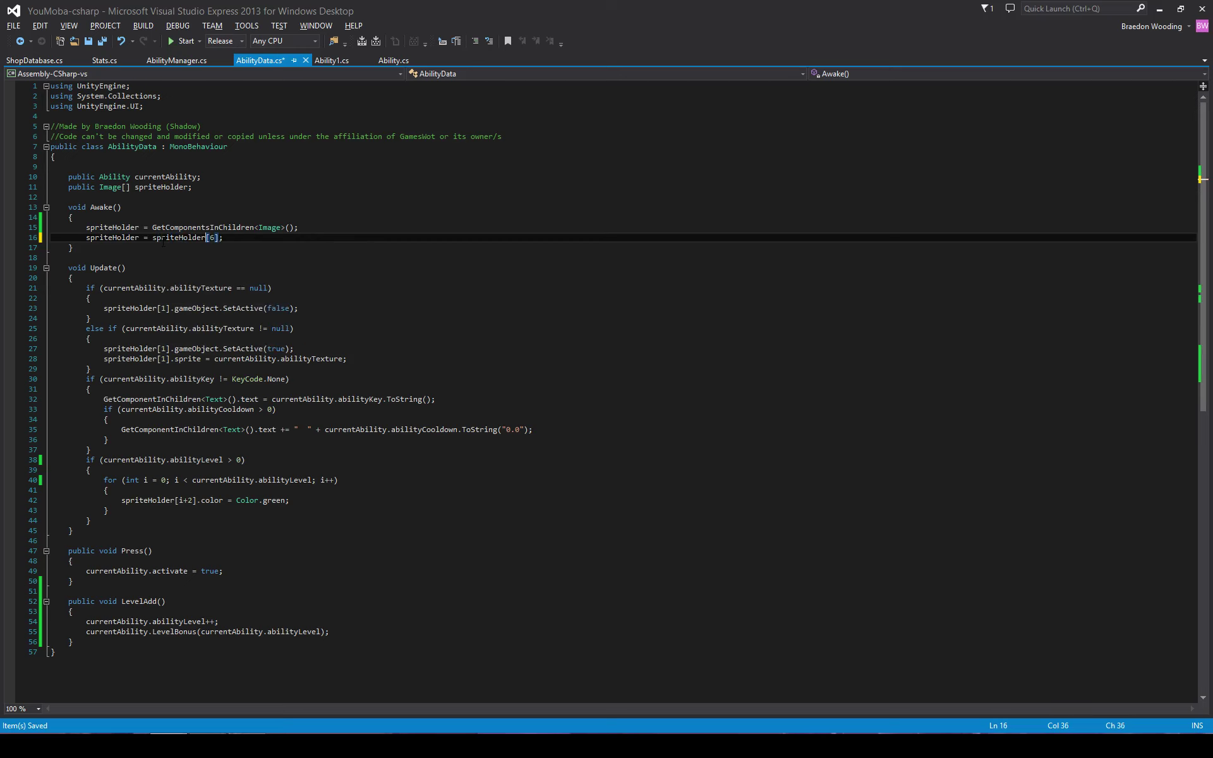
key(ctrl+s)
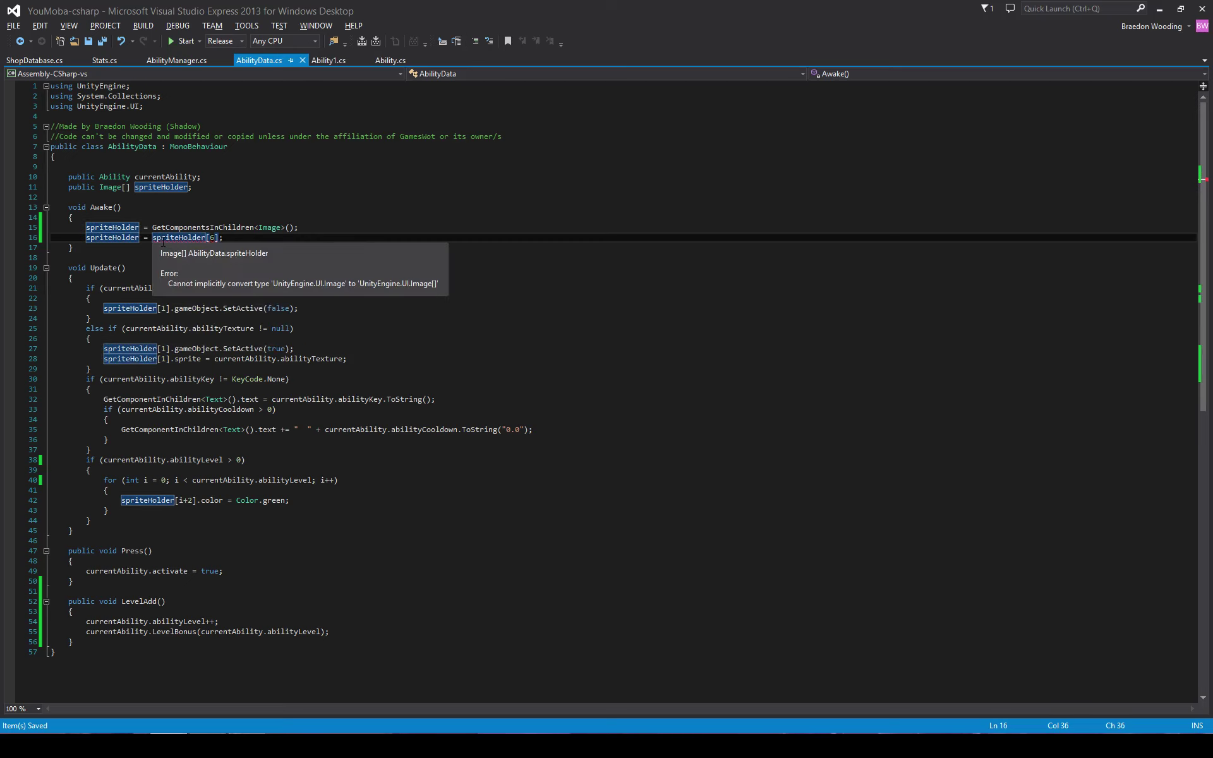
Finish the line as 'spriteHolder[6] = null;' and save the script.
drag(219, 238, 149, 237)
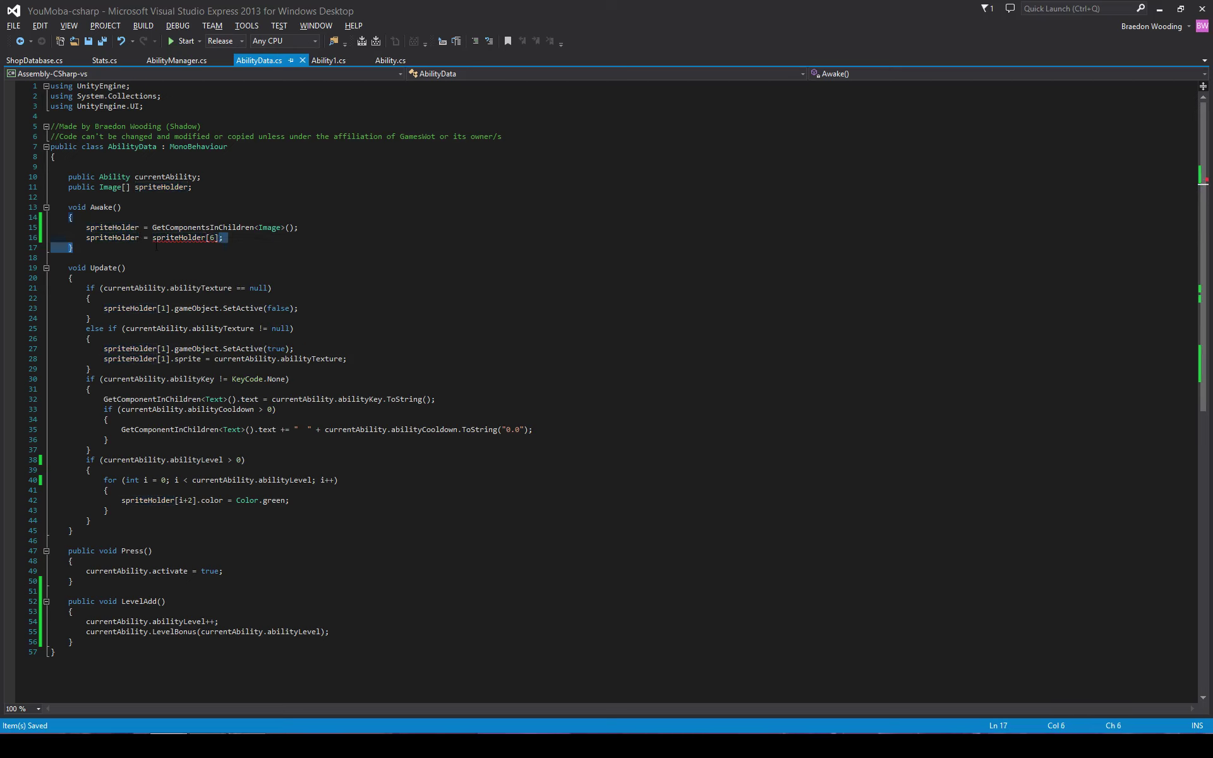
key(BackSpace)
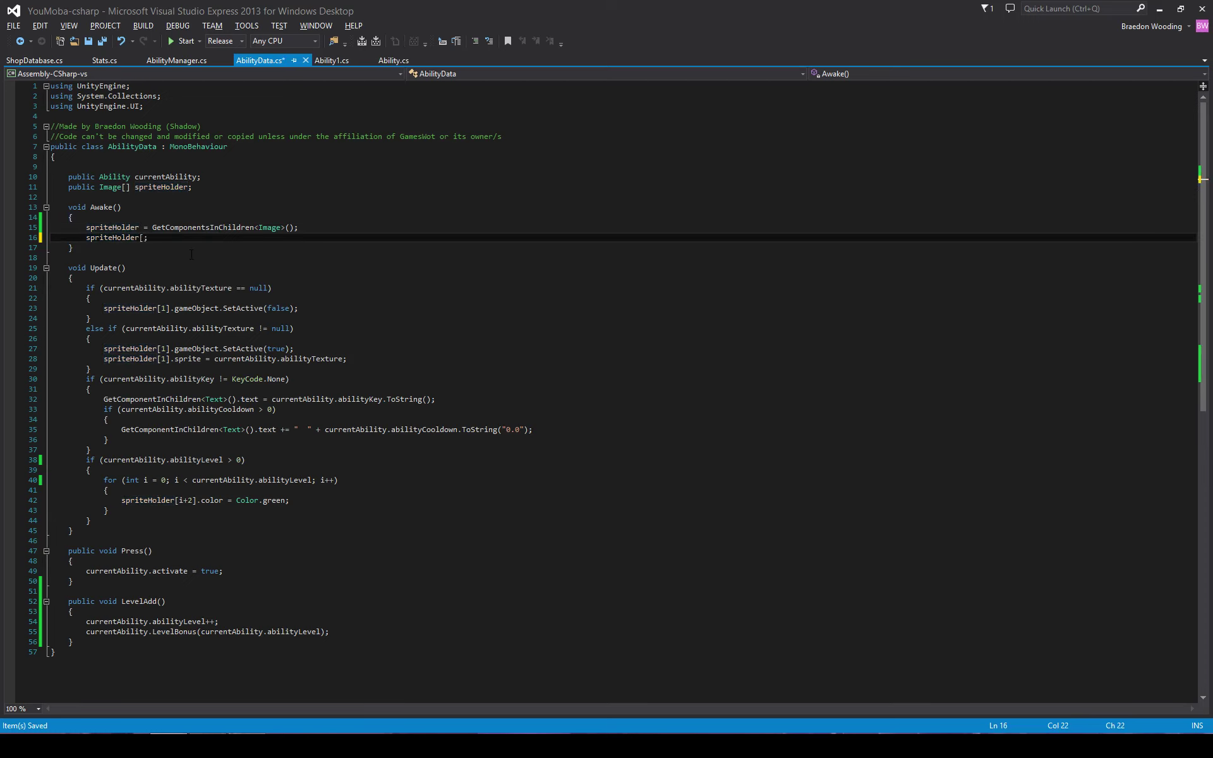
text(6)
text(])
text( = null)
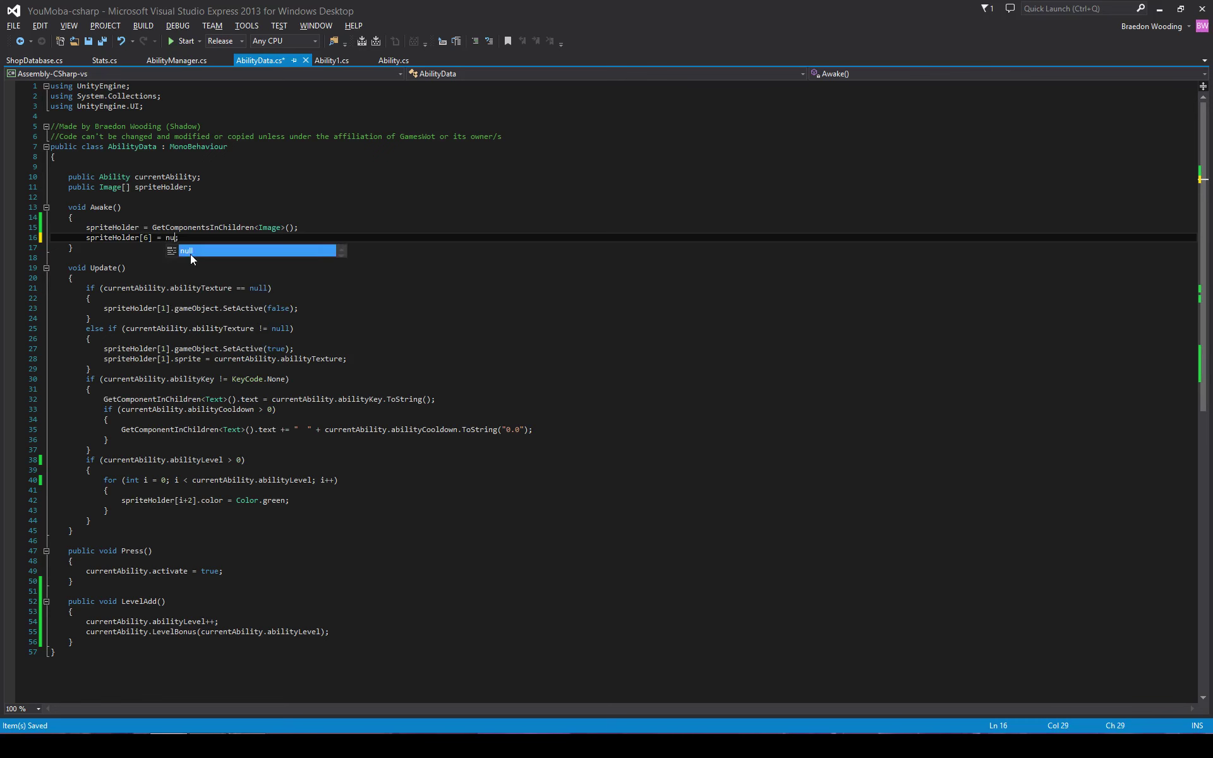
key(ctrl+s)
Play the game, upgrade the hand ability three times, and open the resulting NullReferenceException from the Console.
key(alt+Tab)
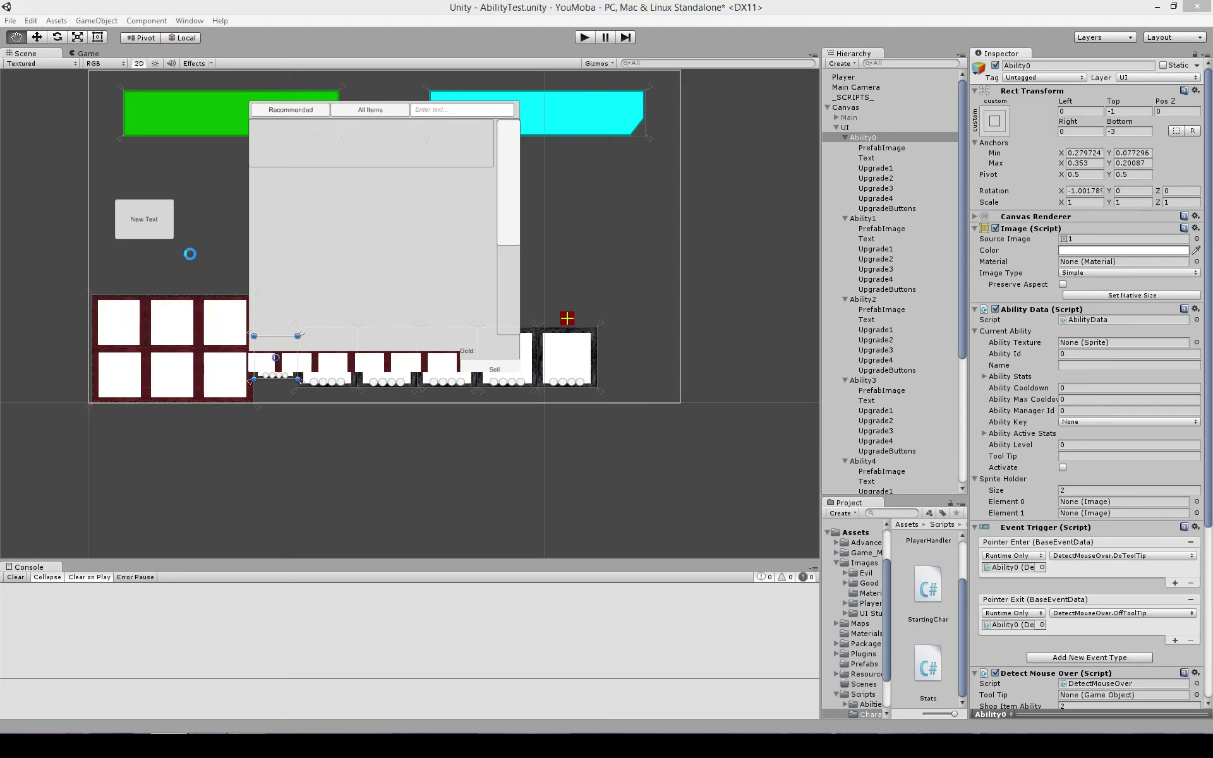
click(586, 37)
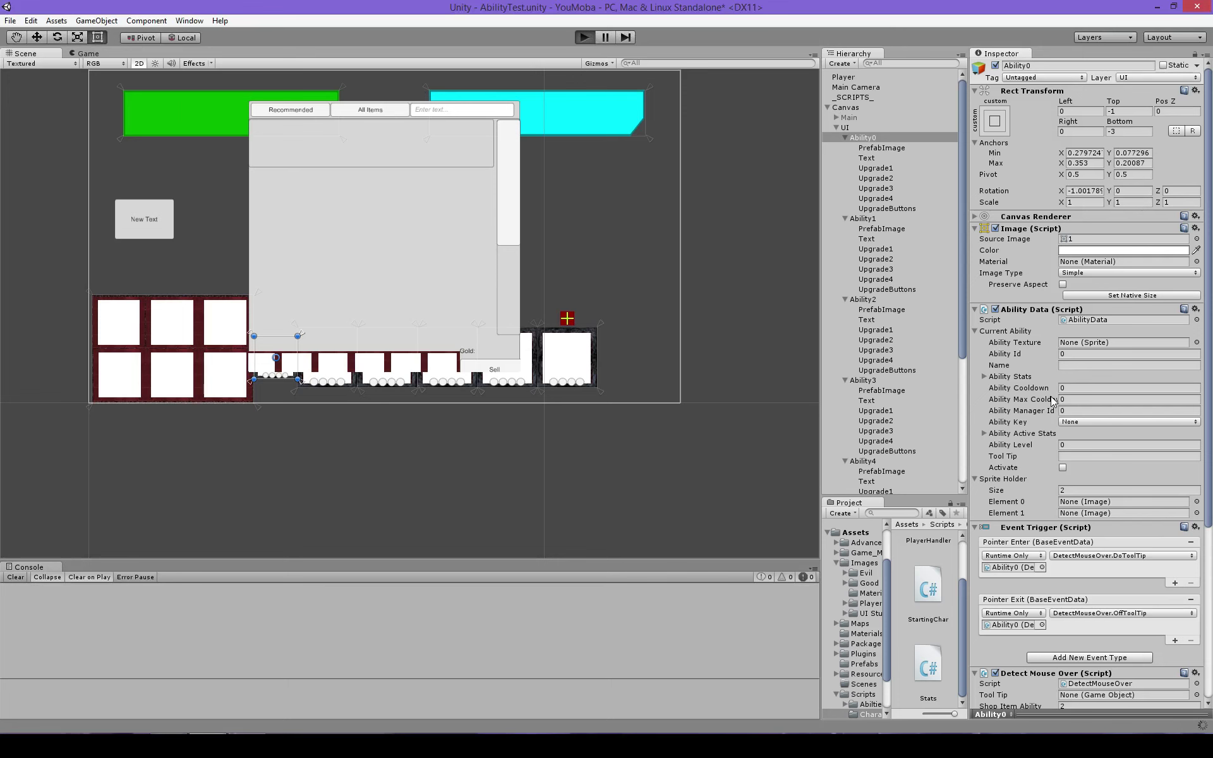
scroll(1050, 399, down, 4)
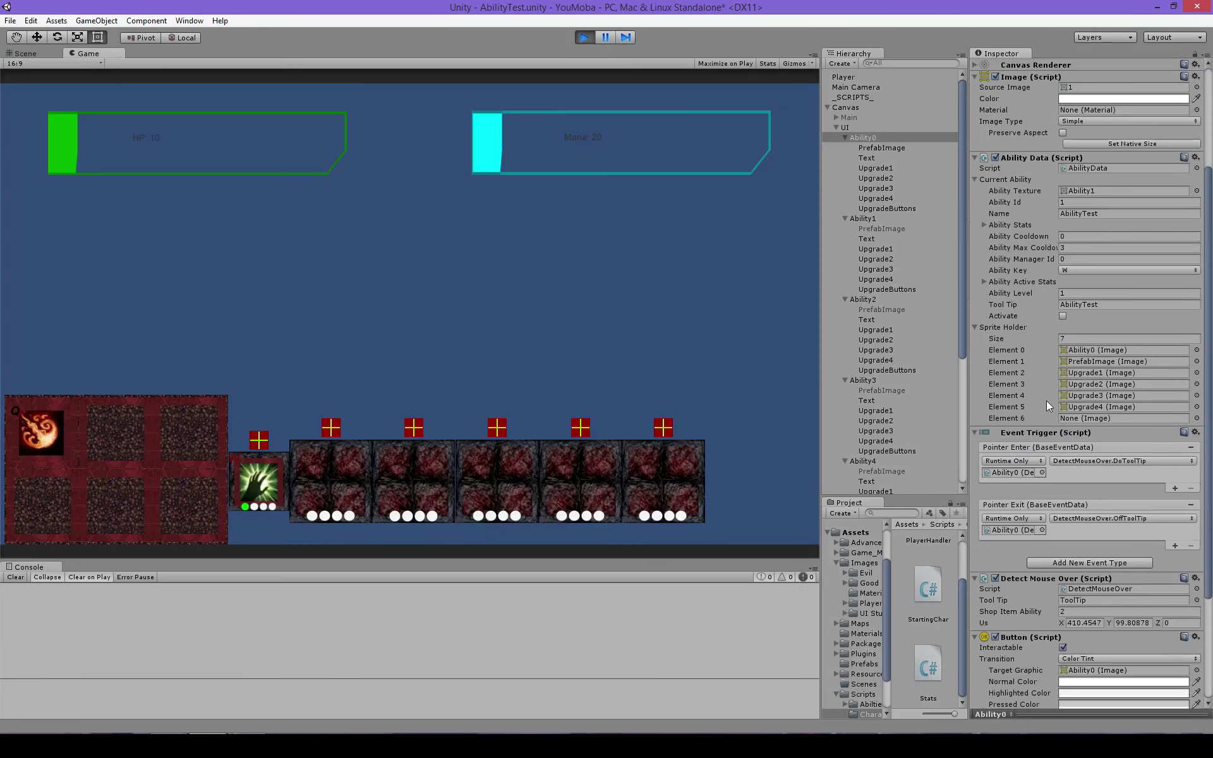
click(259, 441)
click(259, 441)
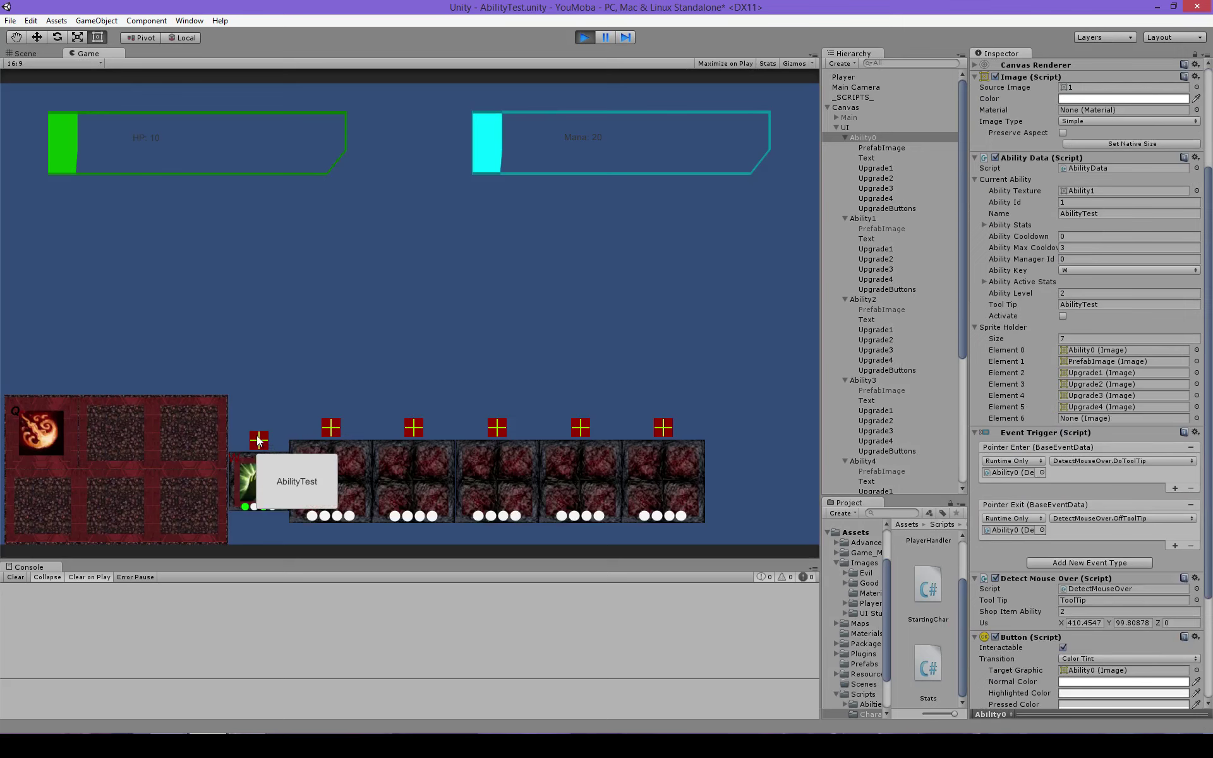
click(260, 442)
click(259, 440)
click(214, 596)
double_click(215, 594)
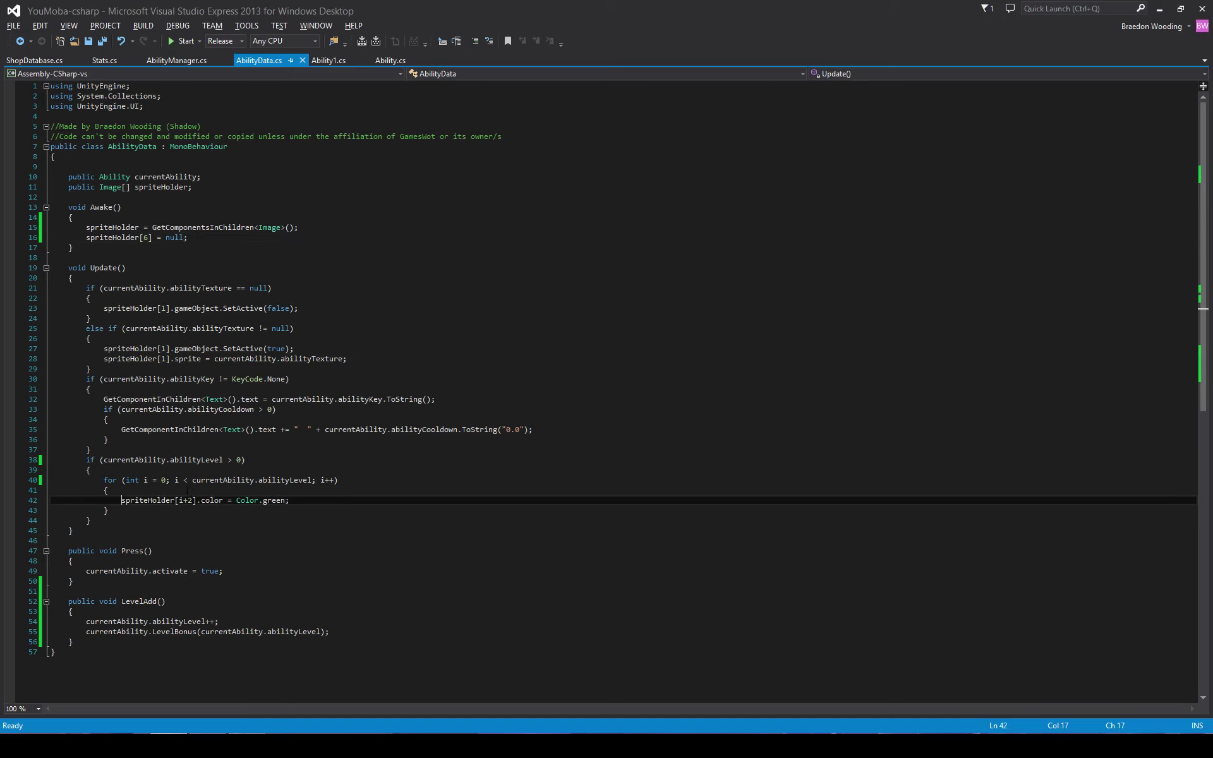
Guard the green-colouring statement with an 'i < 4' if-condition and save.
key(Return)
key(Up)
text(if (sprite)
key(Tab)
text(<)
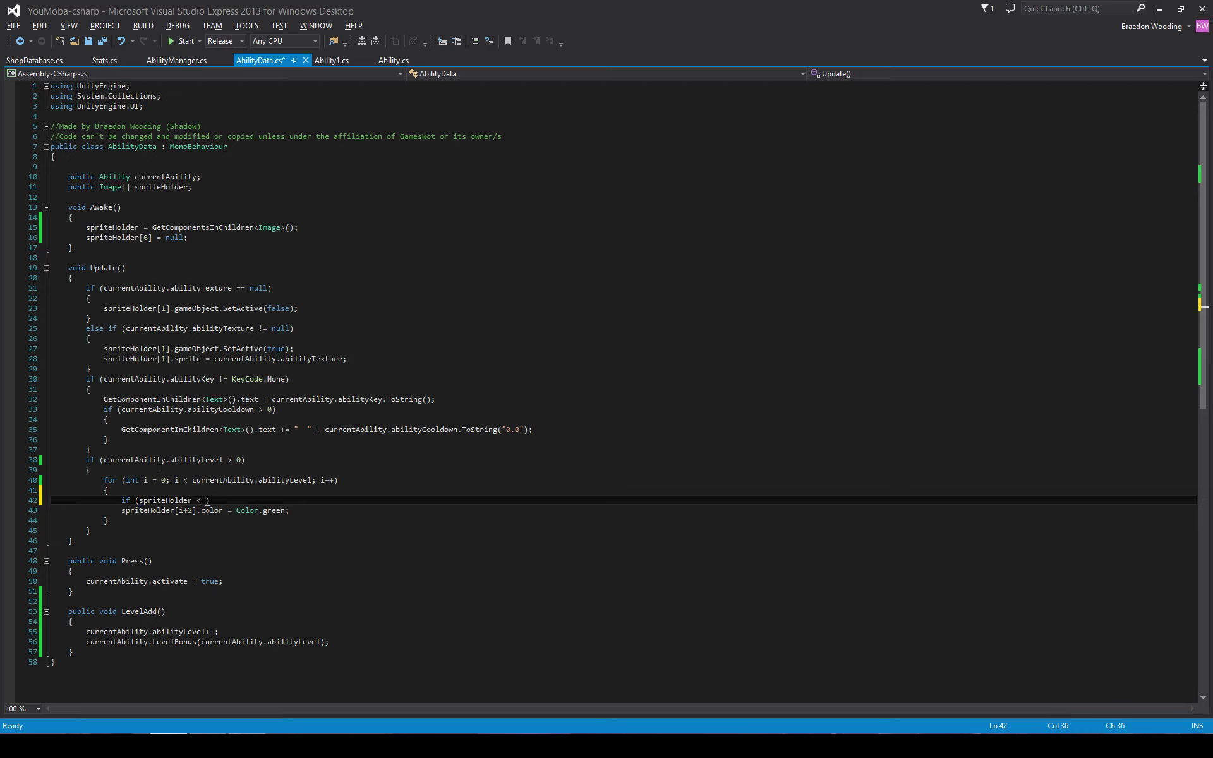
key(BackSpace)
key(BackSpace)
key(BackSpace)
key(BackSpace)
key(BackSpace)
key(BackSpace)
key(BackSpace)
key(BackSpace)
key(BackSpace)
key(BackSpace)
key(BackSpace)
text(i <)
text( 6)
key(BackSpace)
text(4)
key(ctrl+s)
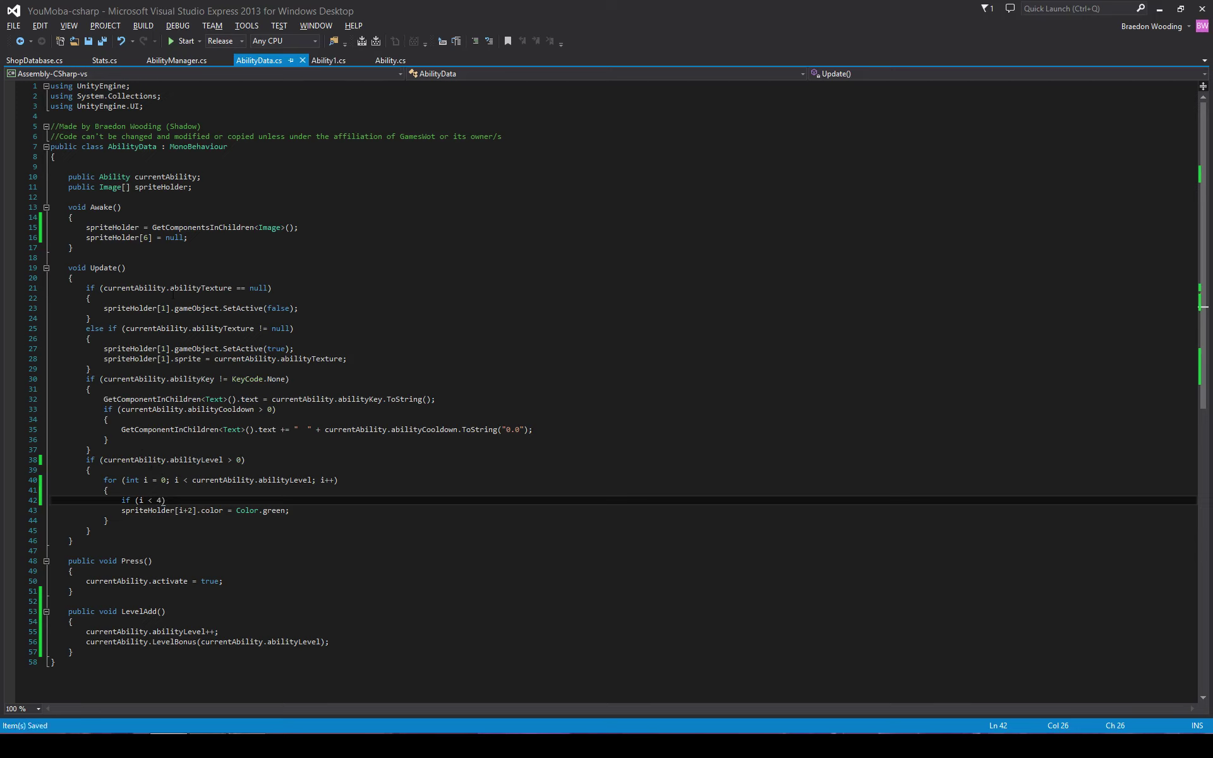
Delete the 'spriteHolder[6] = null' line and stop the running game in Unity.
drag(14, 237, 14, 233)
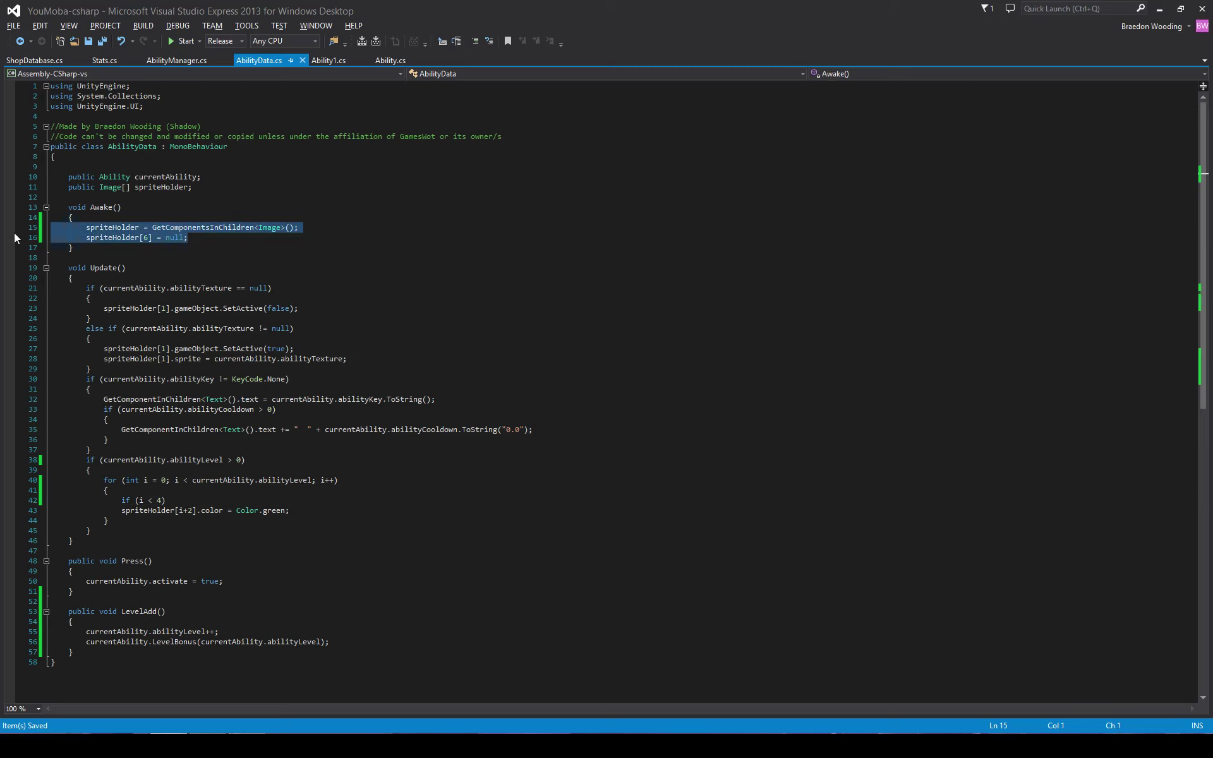
key(Delete)
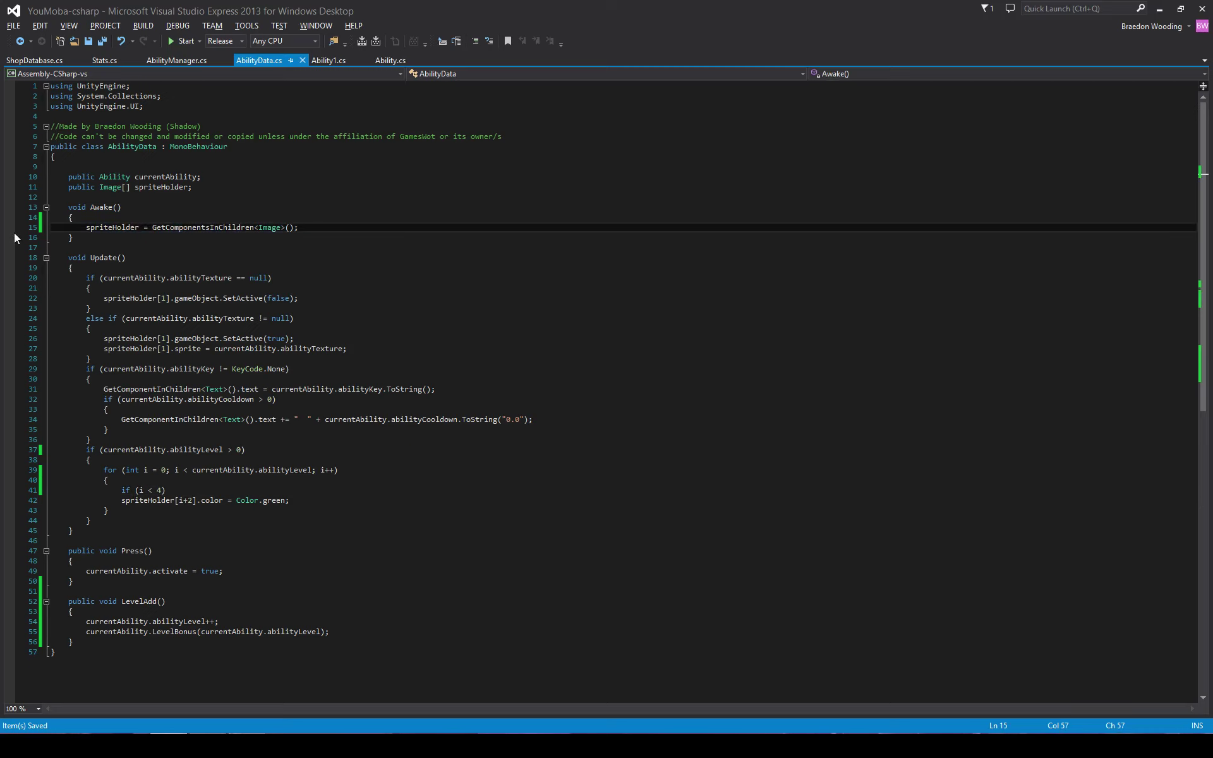
key(alt+Tab)
click(585, 40)
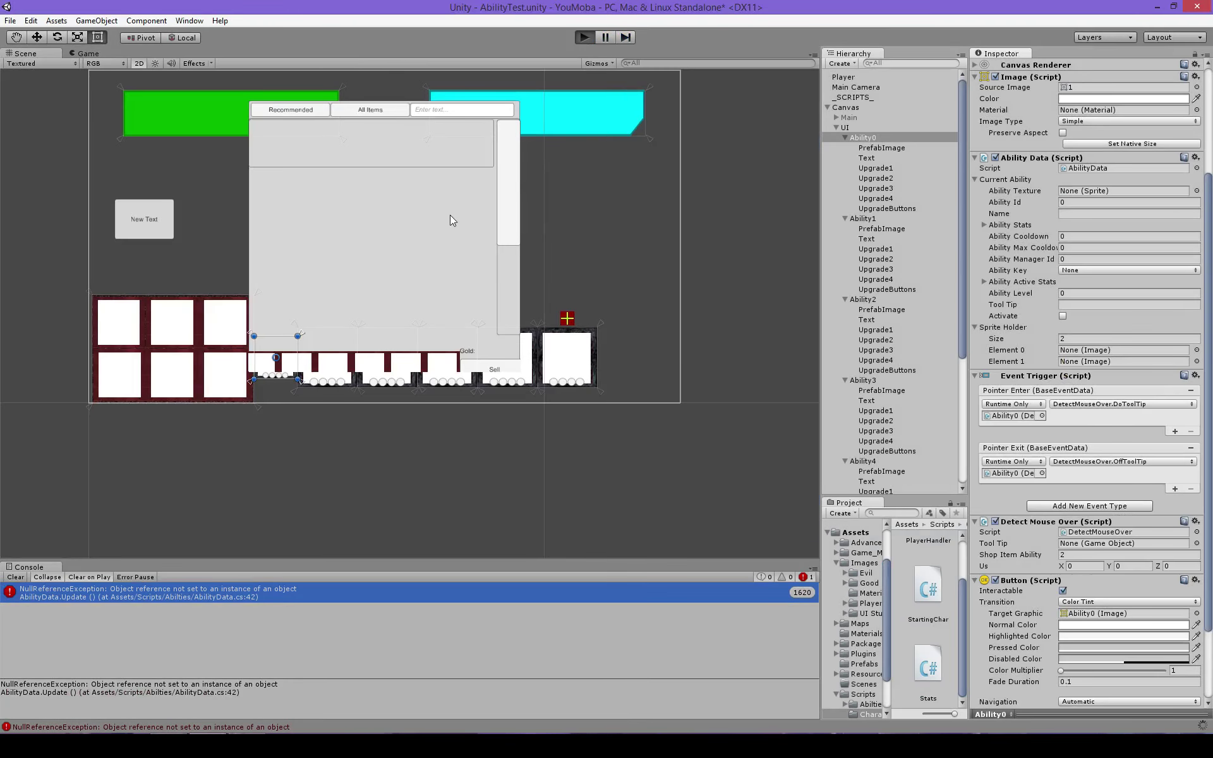
Test-play, upgrade Ability0 to confirm its pips turn green, then stop and frame Upgrade3.
key(ctrl+p)
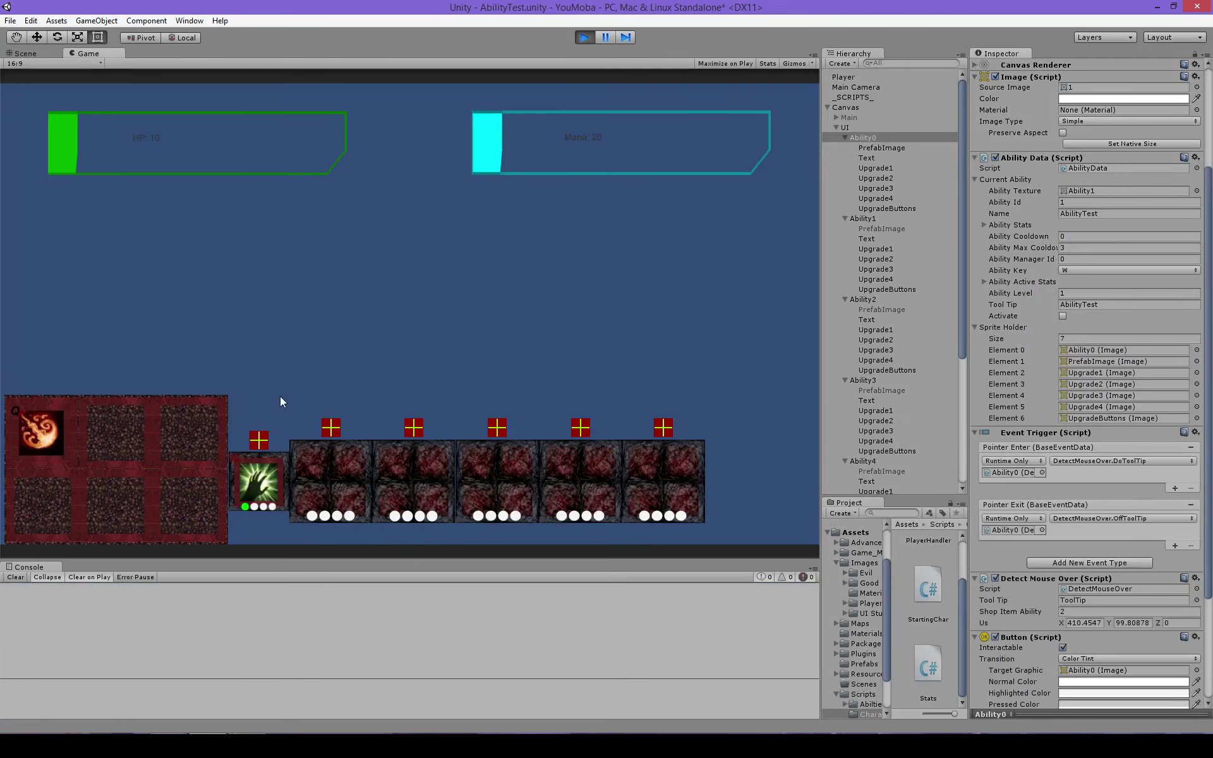
click(264, 439)
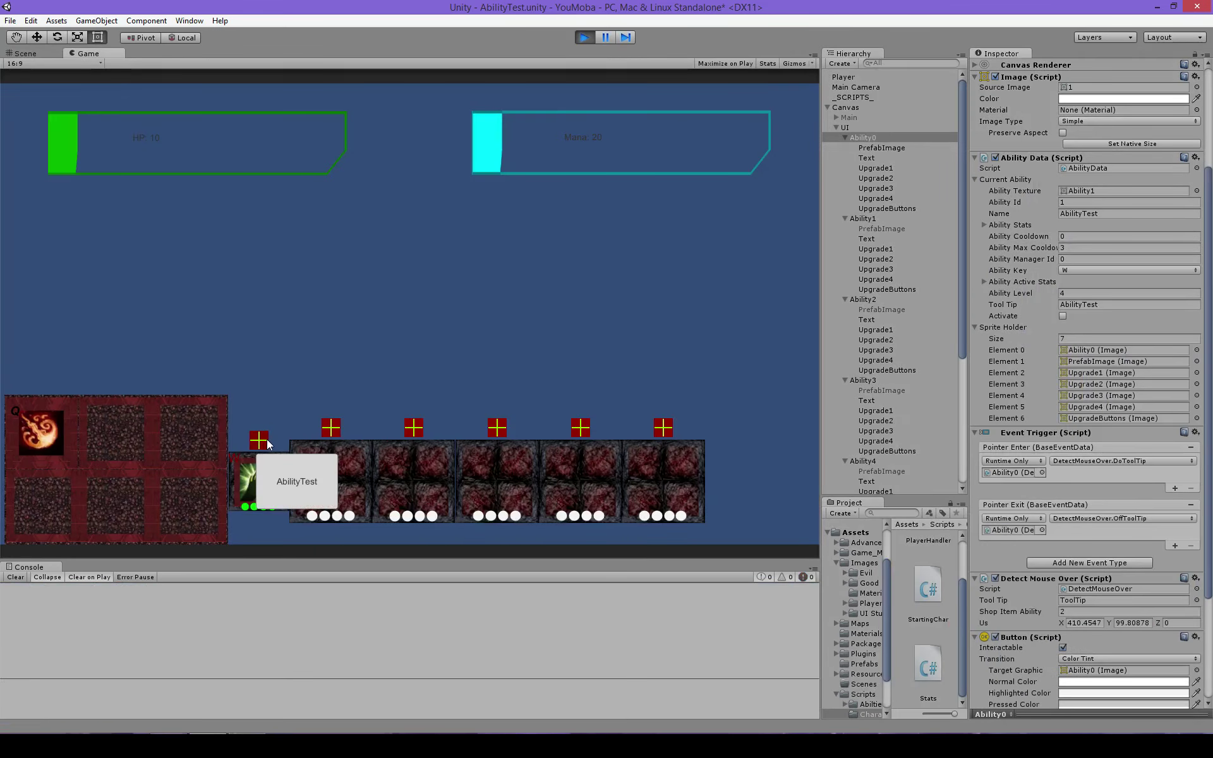
click(581, 36)
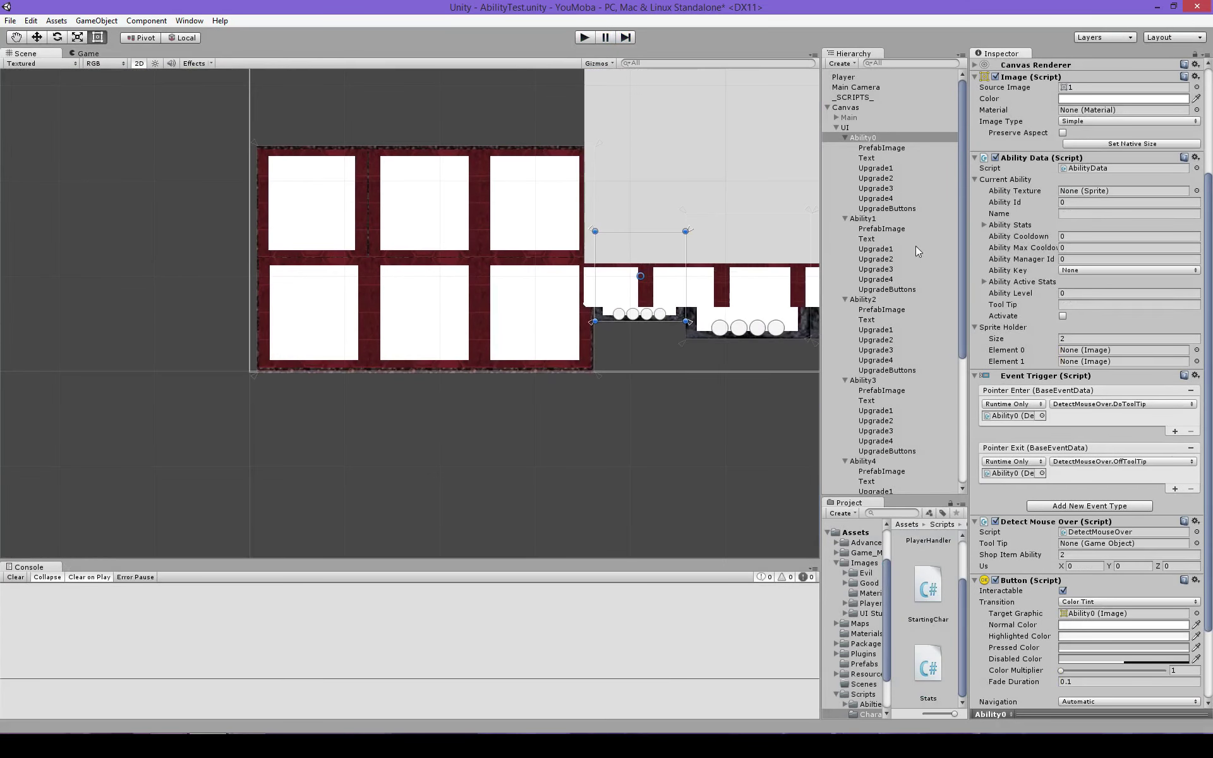
double_click(870, 188)
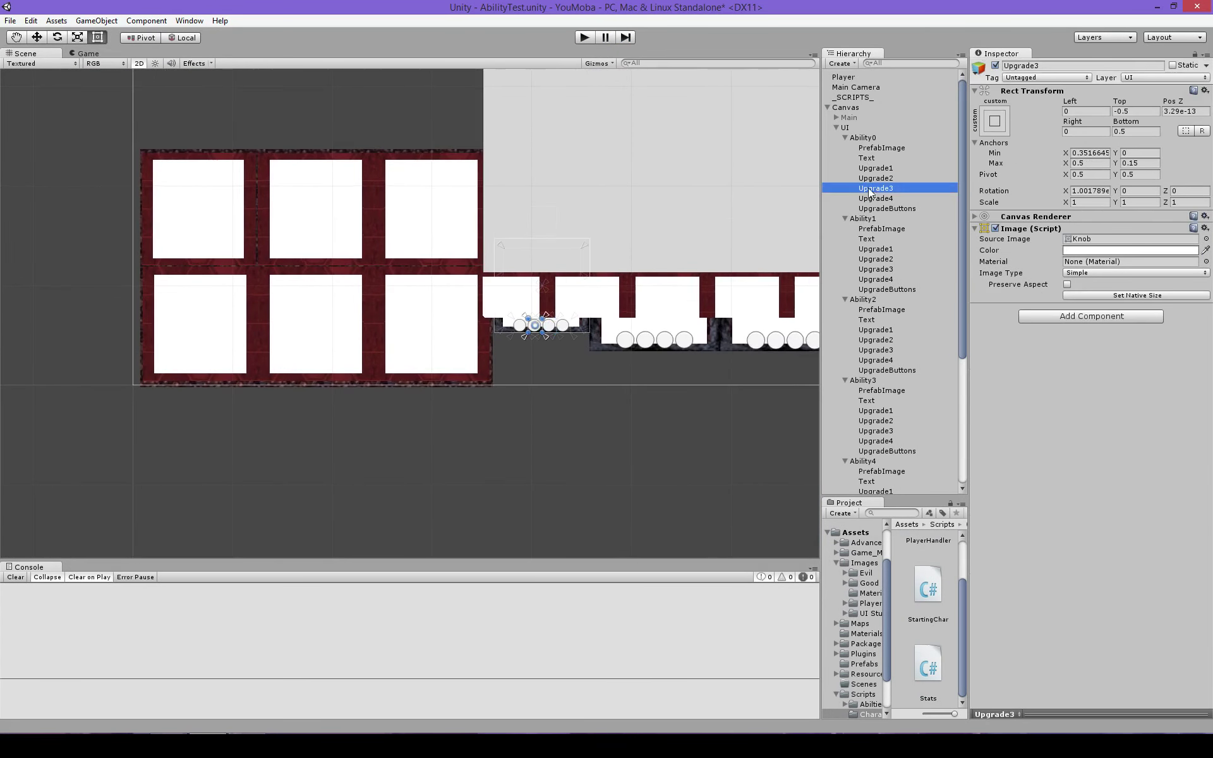
Compare Ability0's Upgrade2 pip with the Upgrade2 and Upgrade3 pips of Ability1 and Ability2.
click(866, 180)
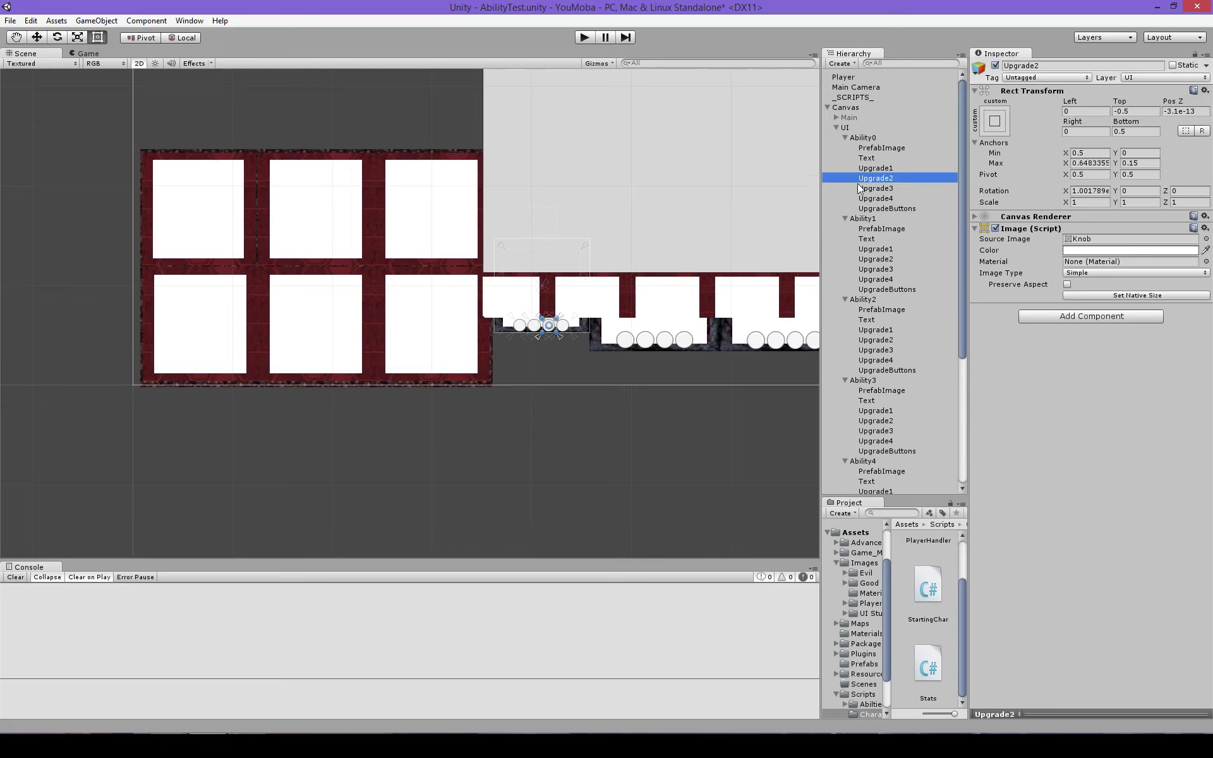
click(548, 324)
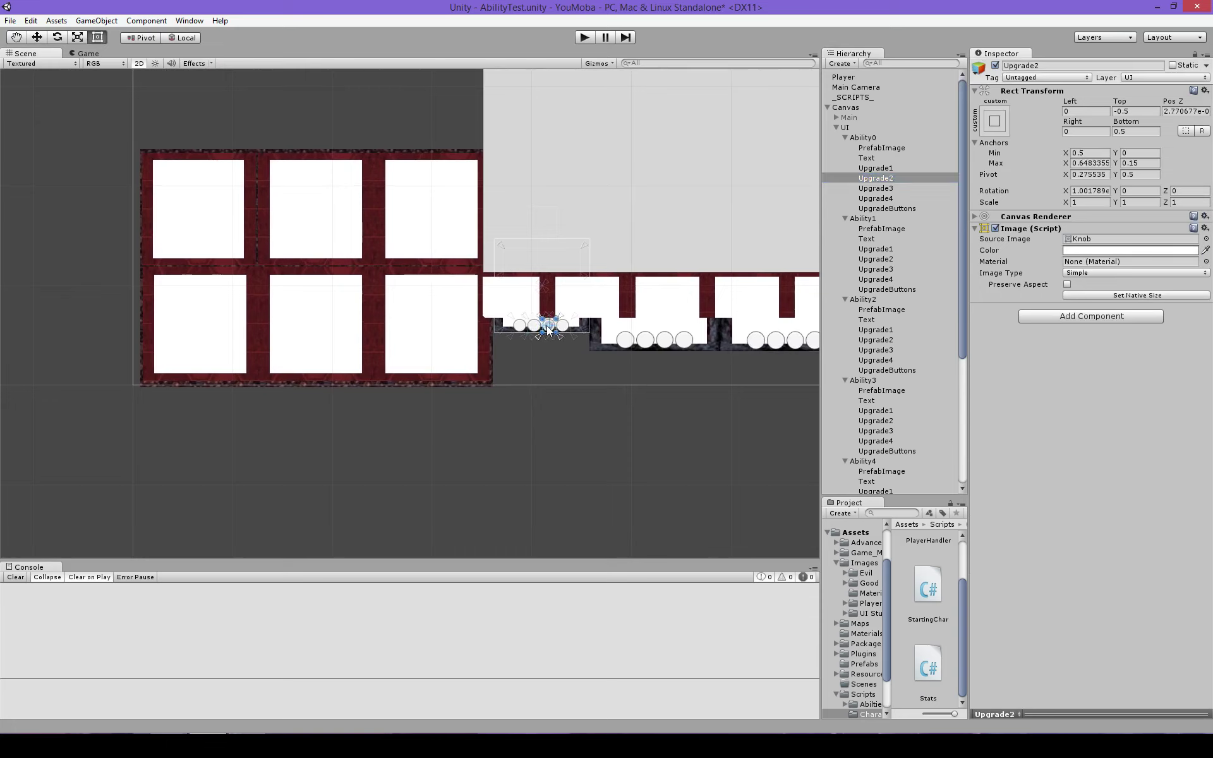
click(892, 257)
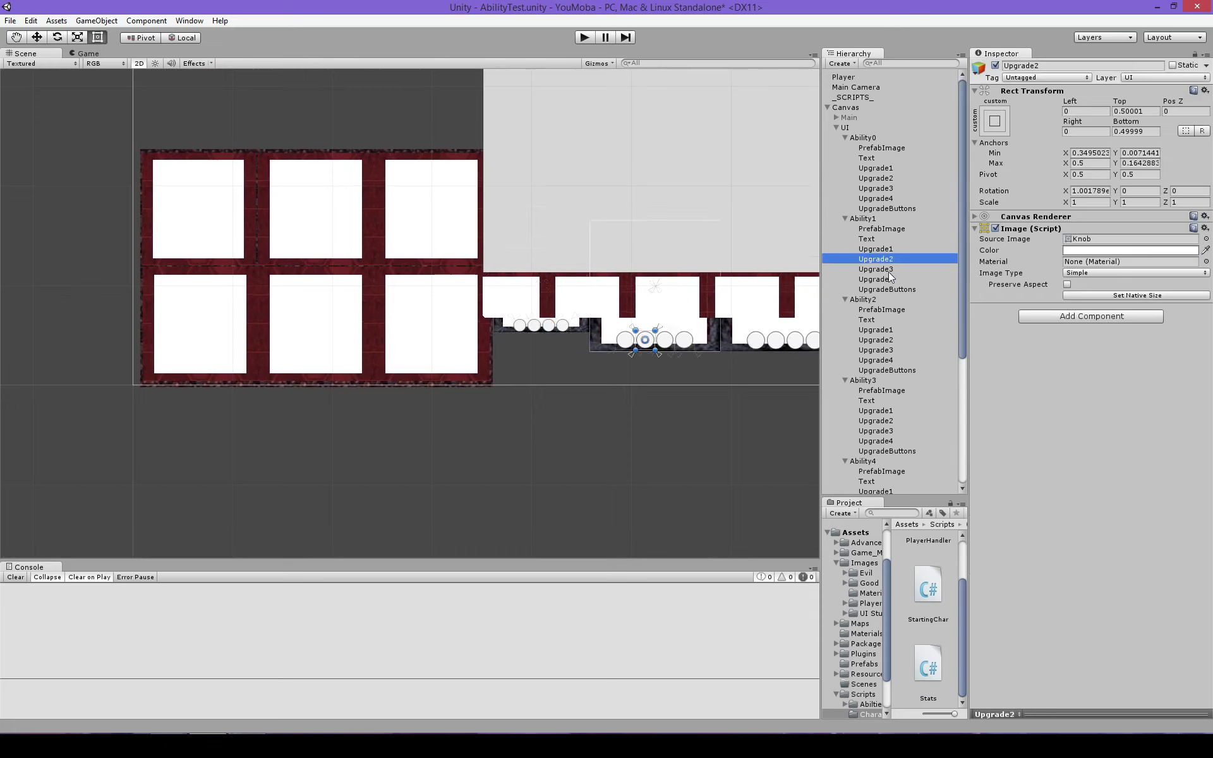
click(887, 270)
click(874, 338)
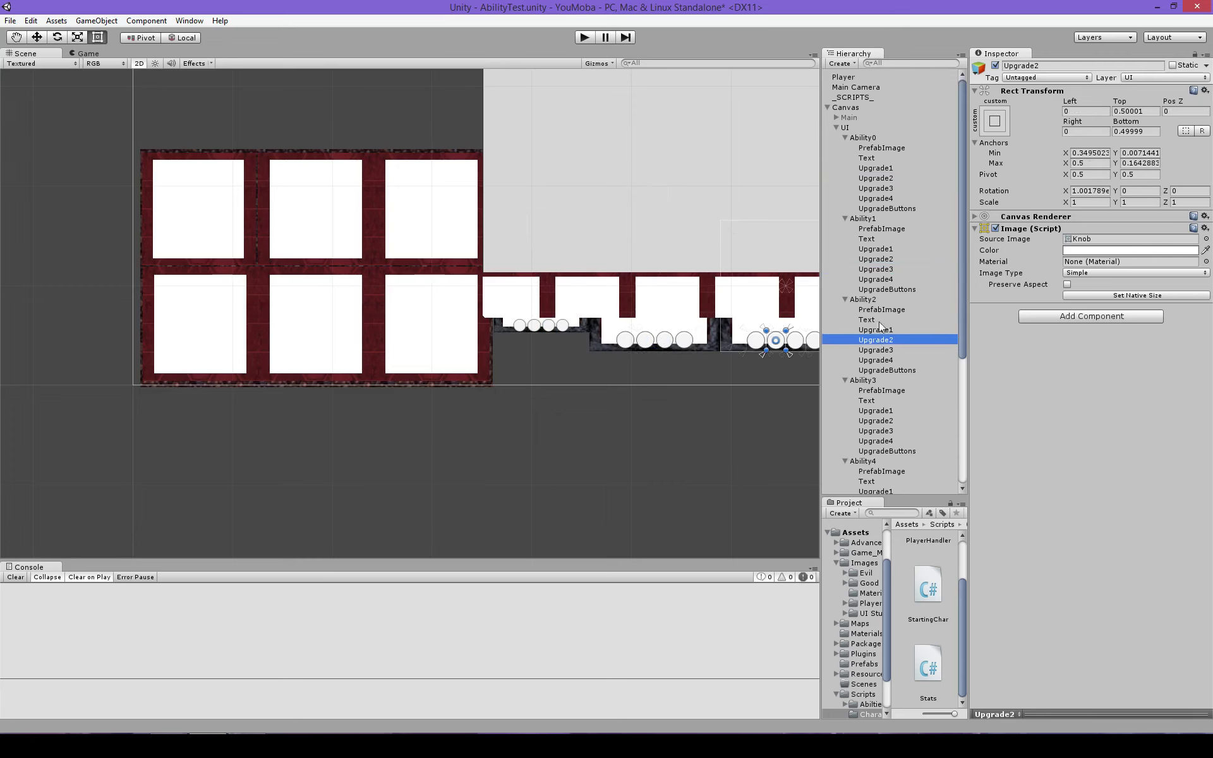
click(875, 178)
In the Scene view, nudge Ability0's Upgrade2 pip left and its Upgrade3 pip right.
scroll(572, 333, up, 5)
click(650, 328)
drag(650, 329, 631, 330)
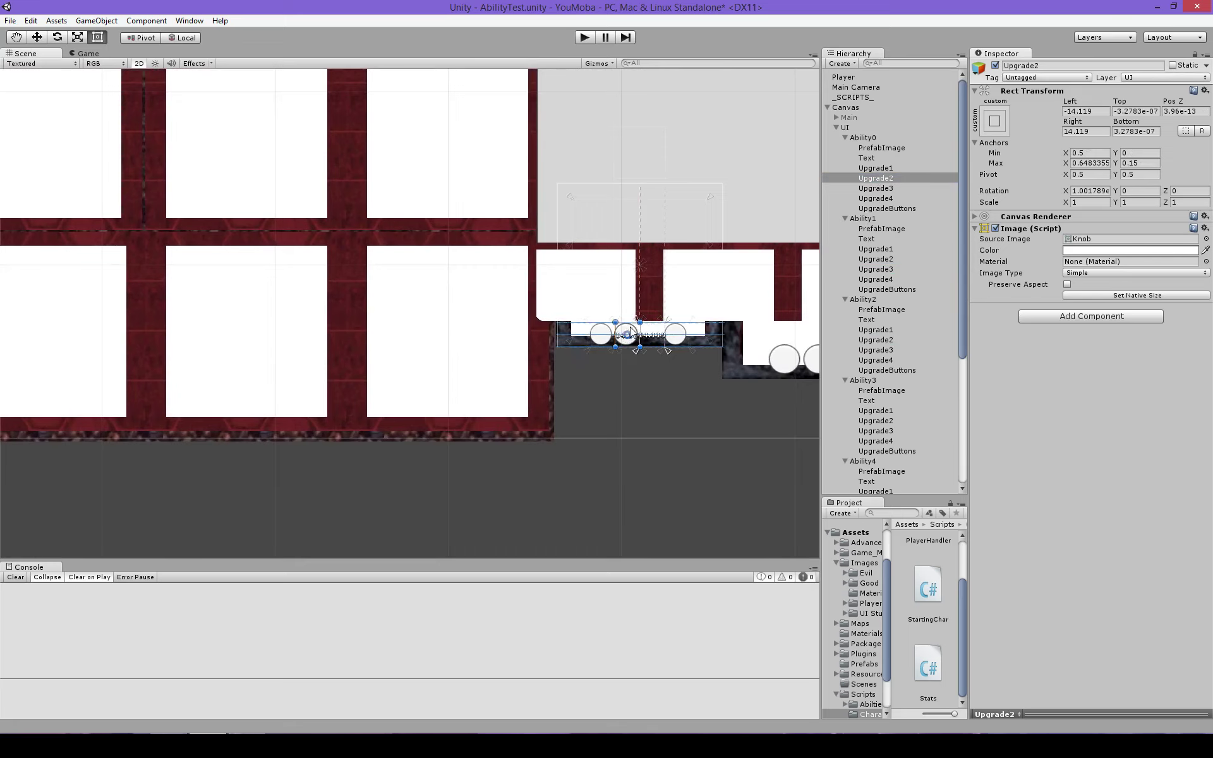
click(876, 189)
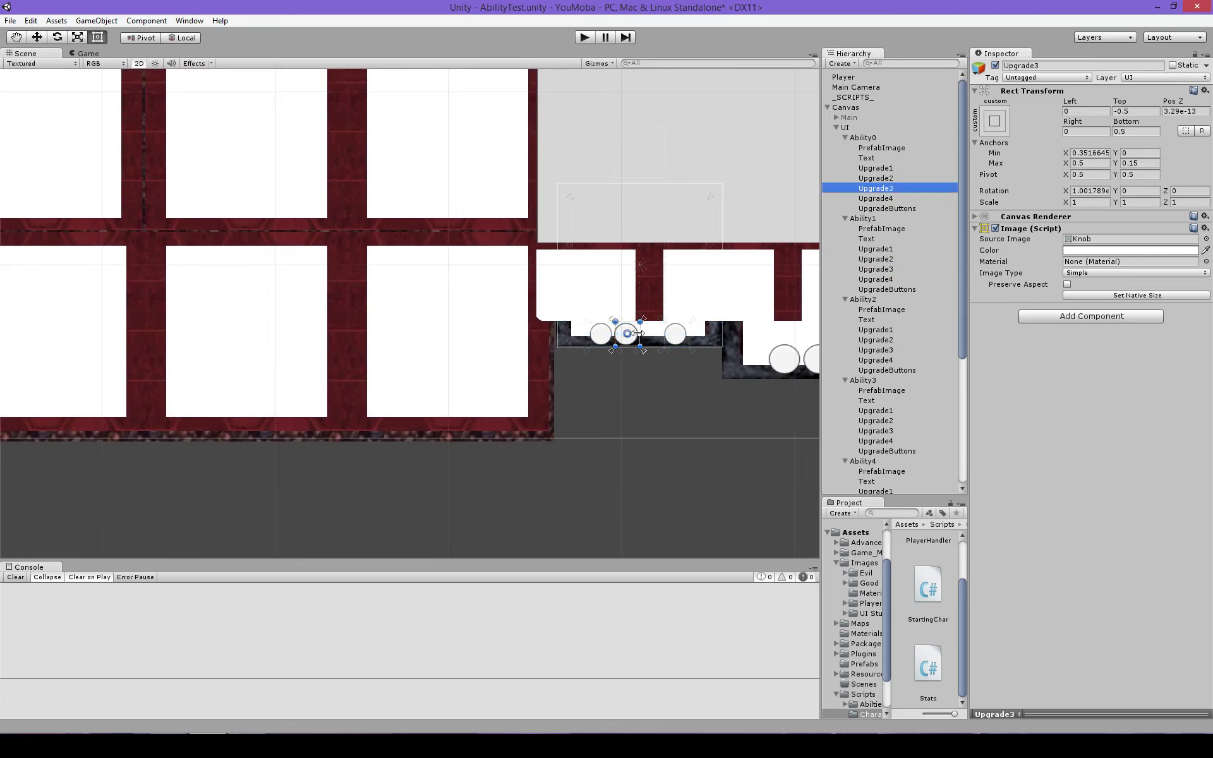
drag(637, 333, 662, 333)
click(618, 488)
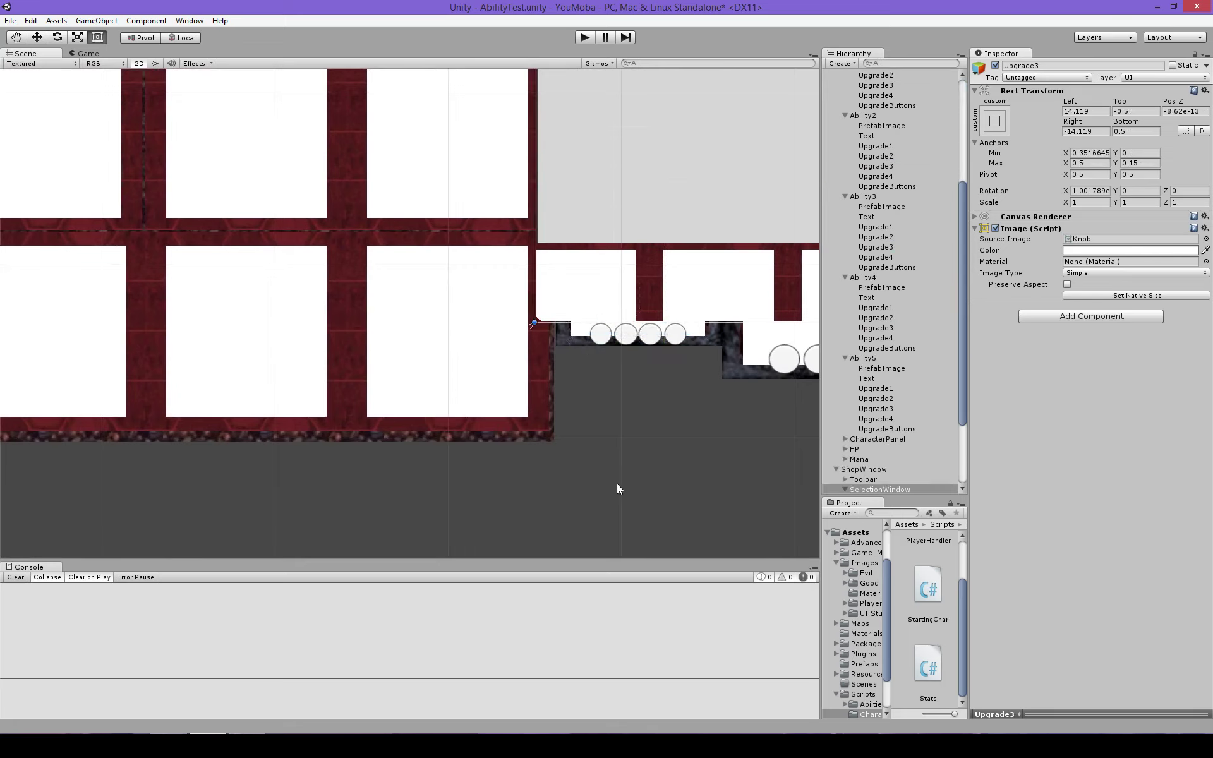
Locate Ability0's Upgrade3 pip and frame it in the Scene view.
click(892, 167)
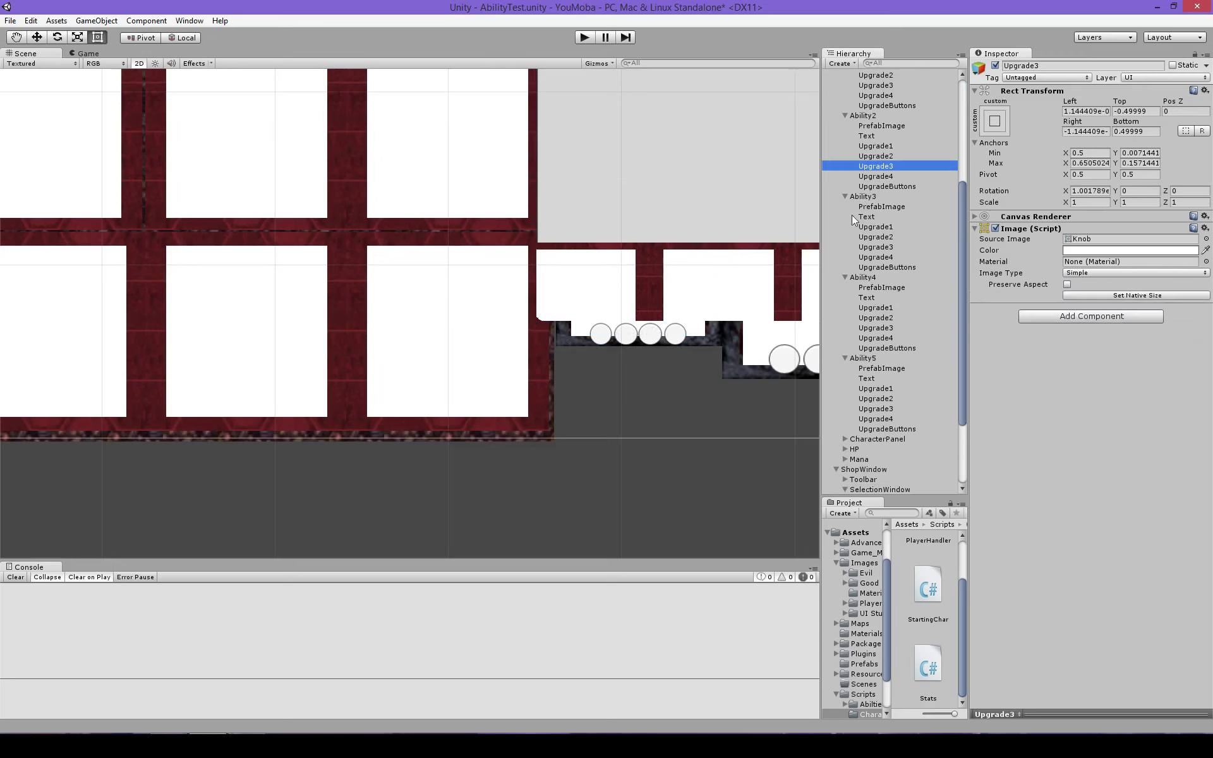
click(875, 95)
click(875, 85)
key(f)
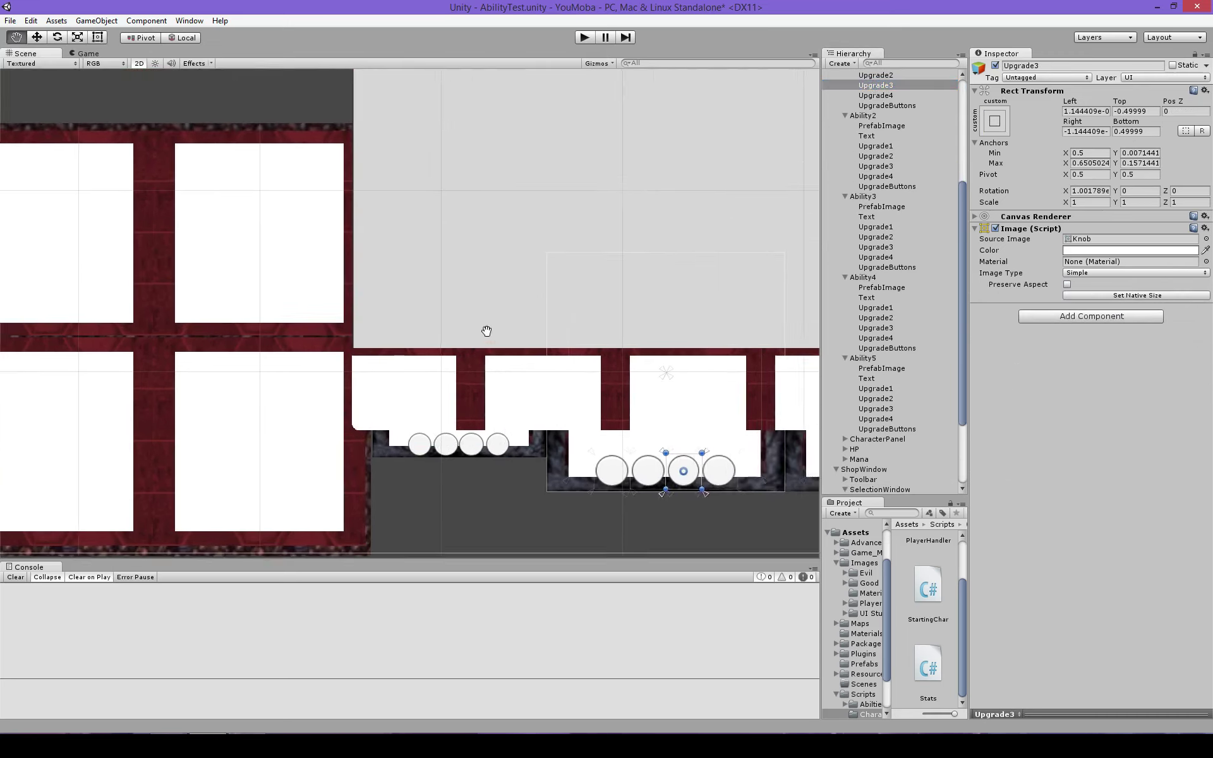
scroll(890, 252, up, 6)
click(875, 188)
key(f)
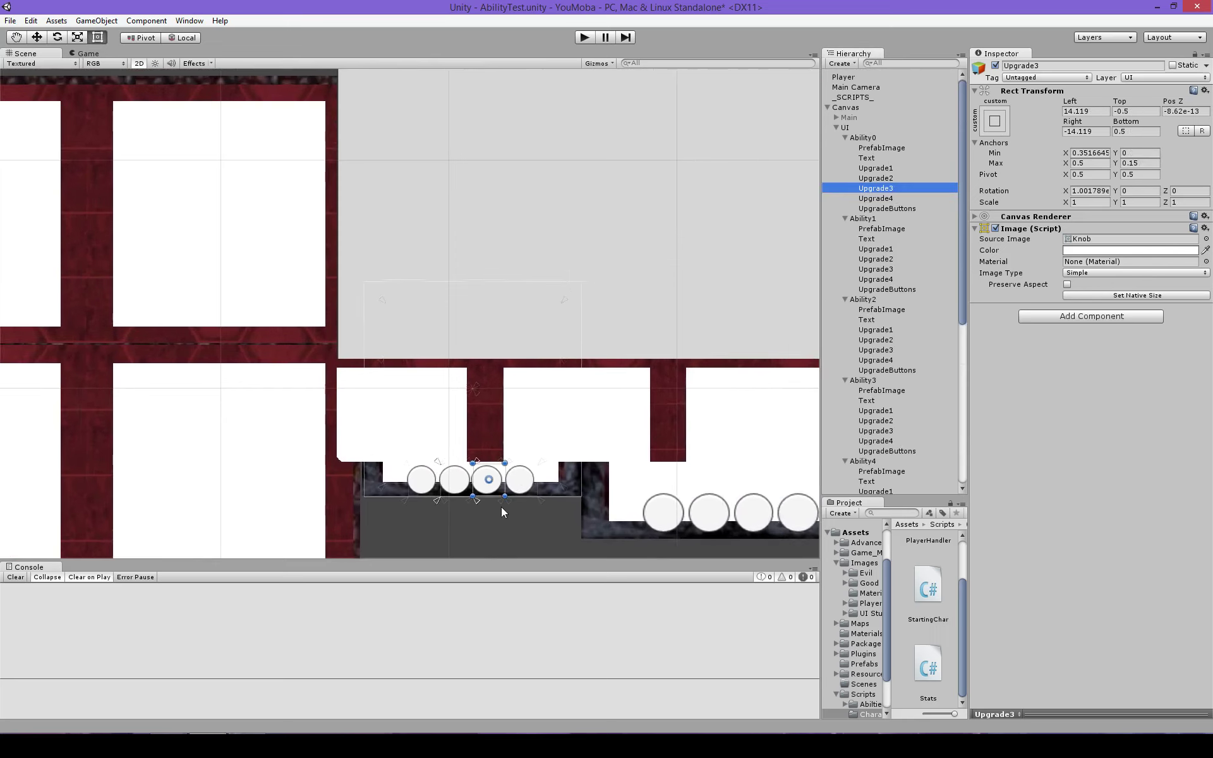
Drag Upgrade3's anchors so it spans about 0.5–0.65 horizontally.
mouse_move(484, 478)
mouse_down()
mouse_move(521, 483)
mouse_move(518, 472)
mouse_up()
drag(439, 519, 477, 522)
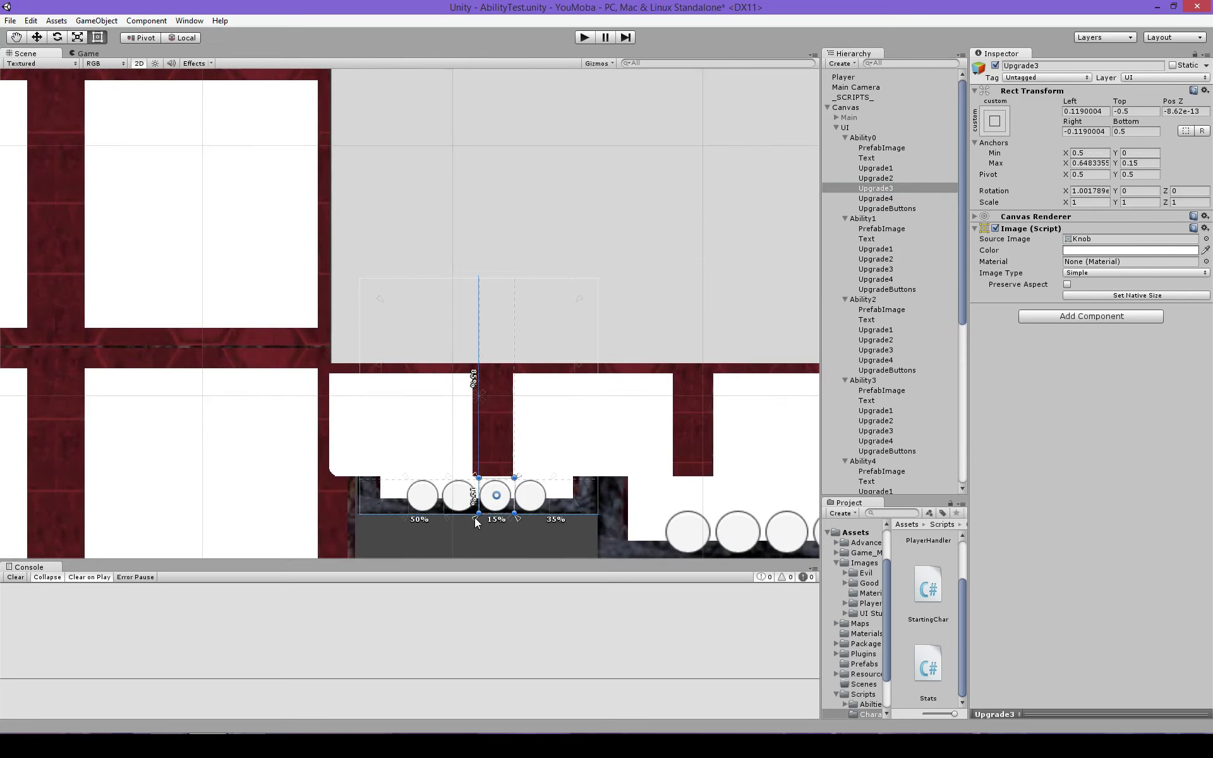
click(390, 463)
click(390, 463)
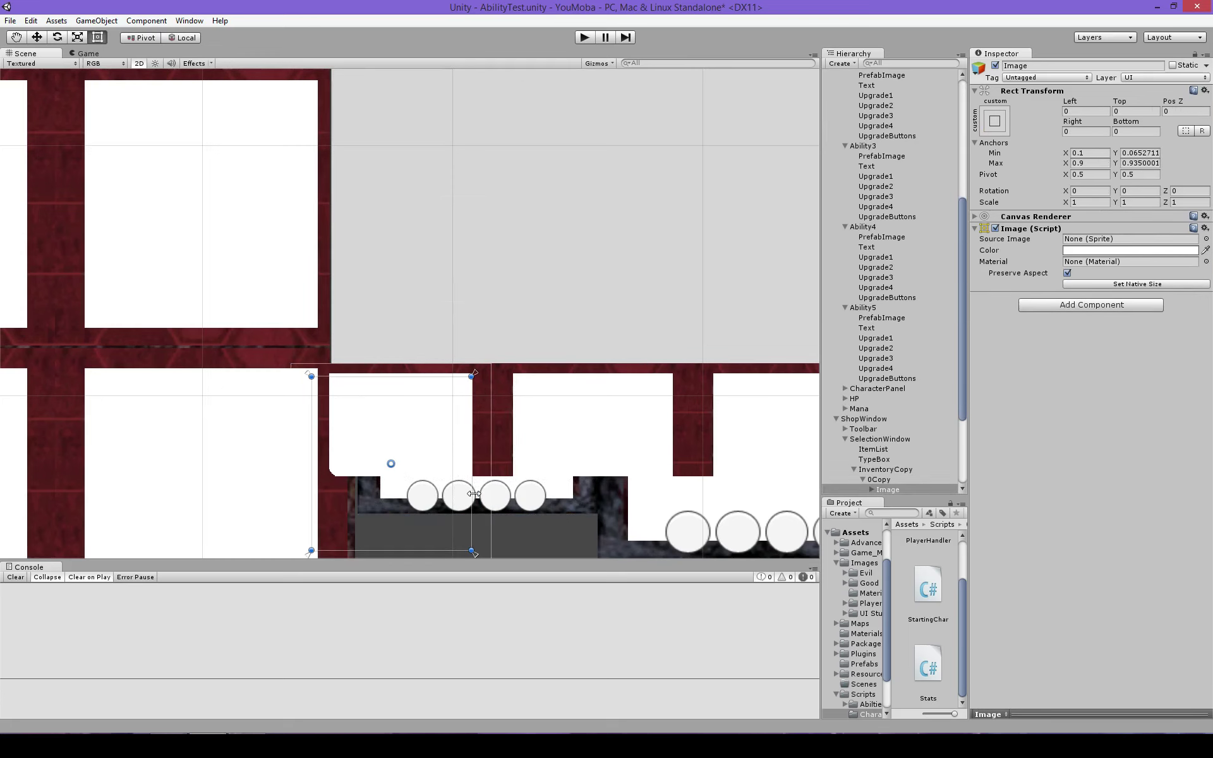
click(472, 496)
click(472, 496)
scroll(893, 169, up, 3)
scroll(893, 169, up, 3)
Drag Upgrade2's anchors so it spans about 0.35–0.5 horizontally.
click(876, 178)
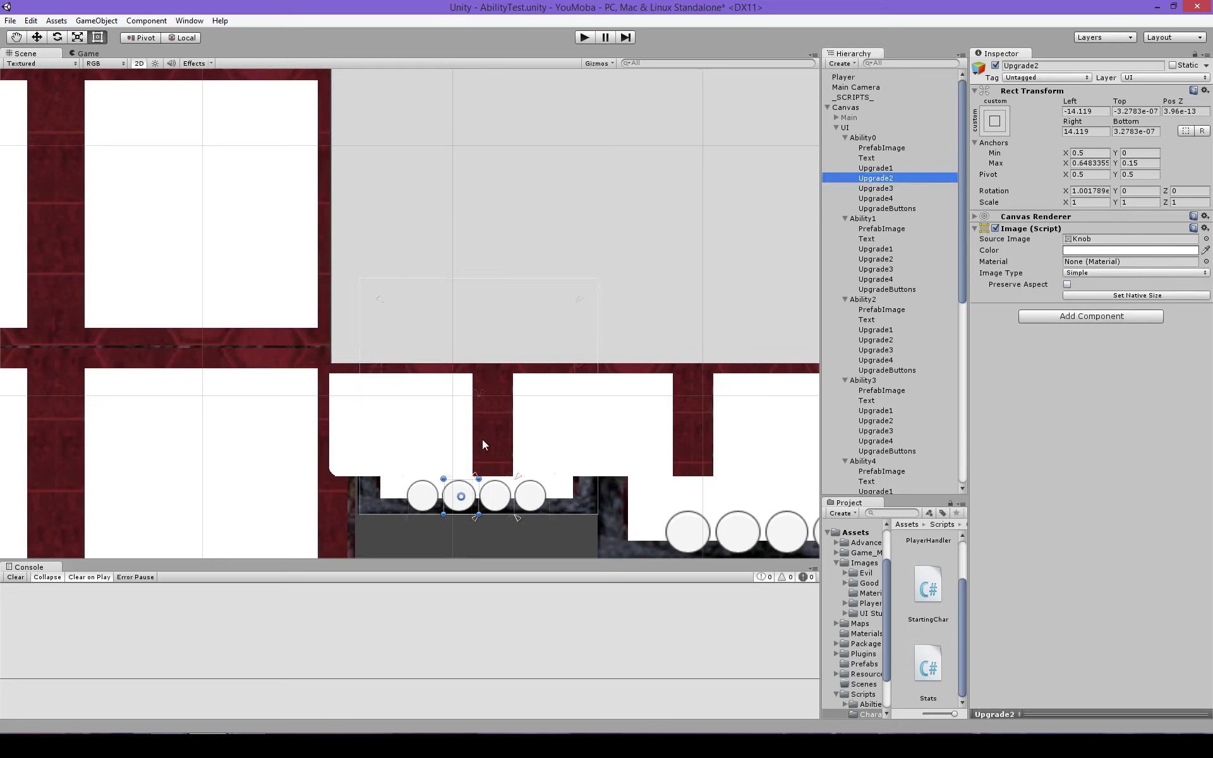
drag(475, 478, 440, 481)
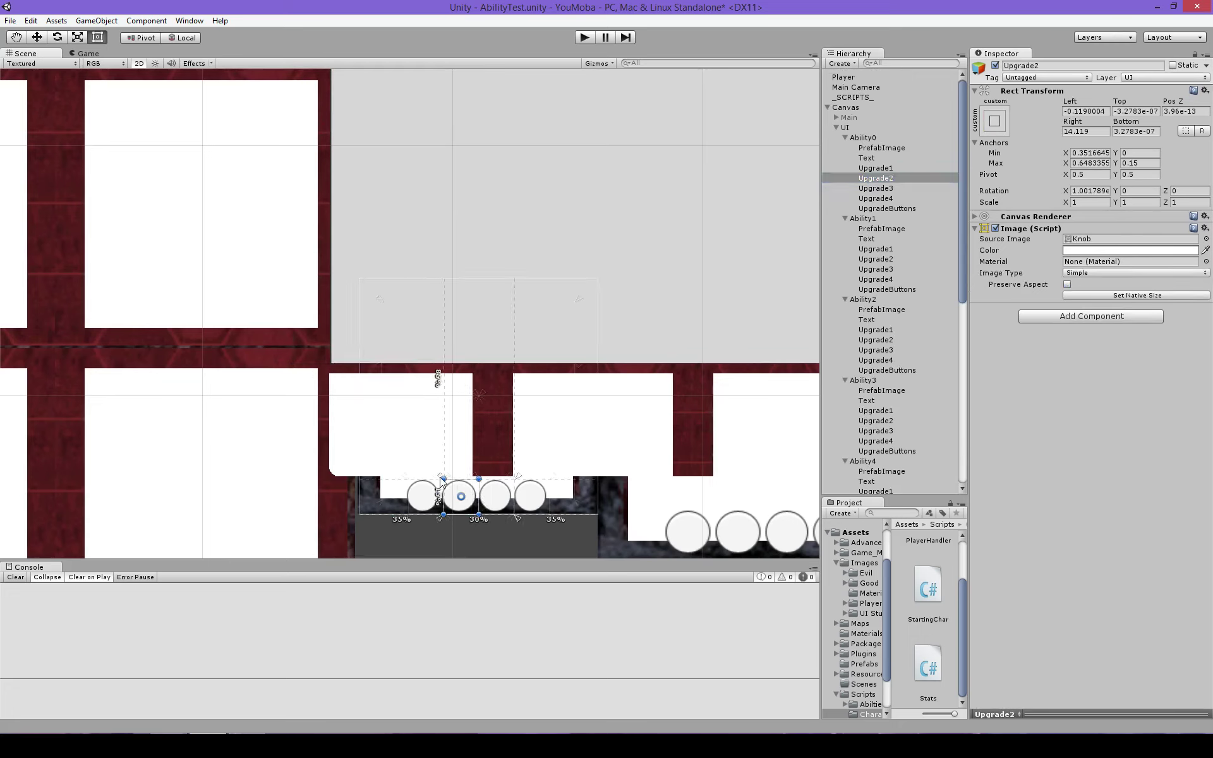
drag(517, 519, 481, 517)
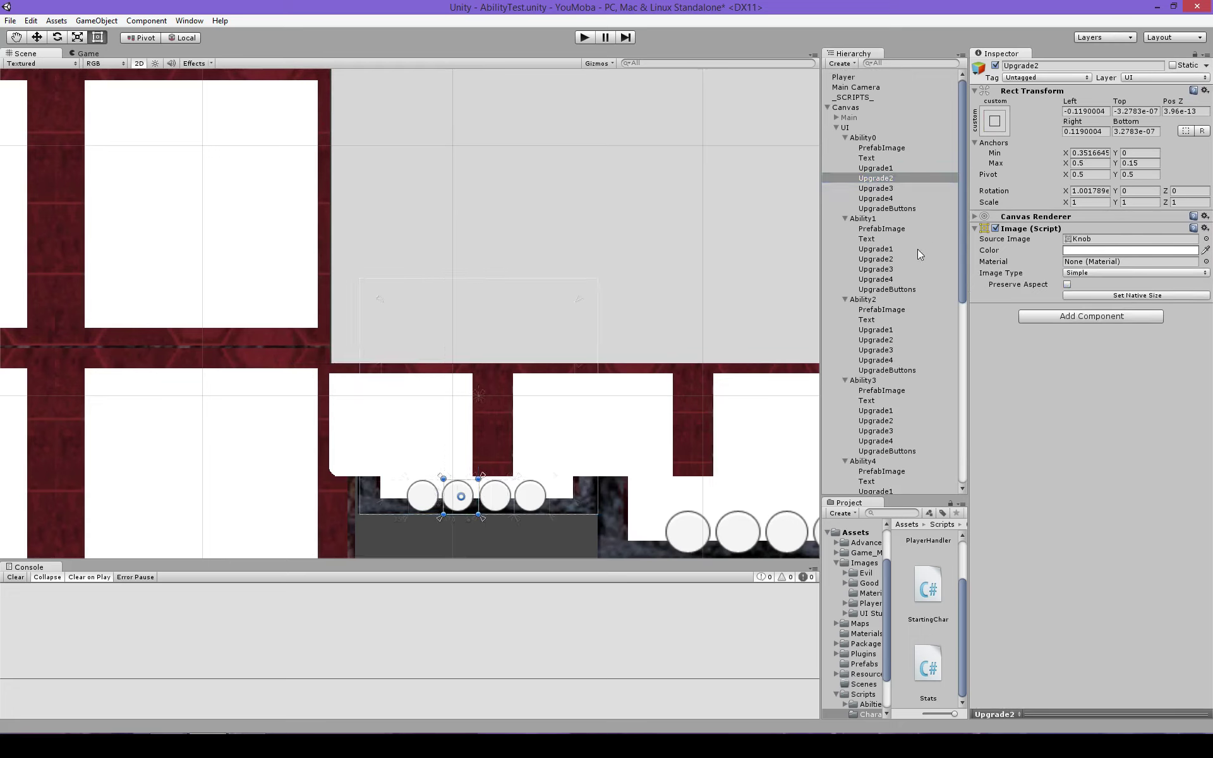
Collapse the SelectionWindow and ShopWindow branches and frame the SelectionWindow in the scene.
scroll(919, 255, down, 10)
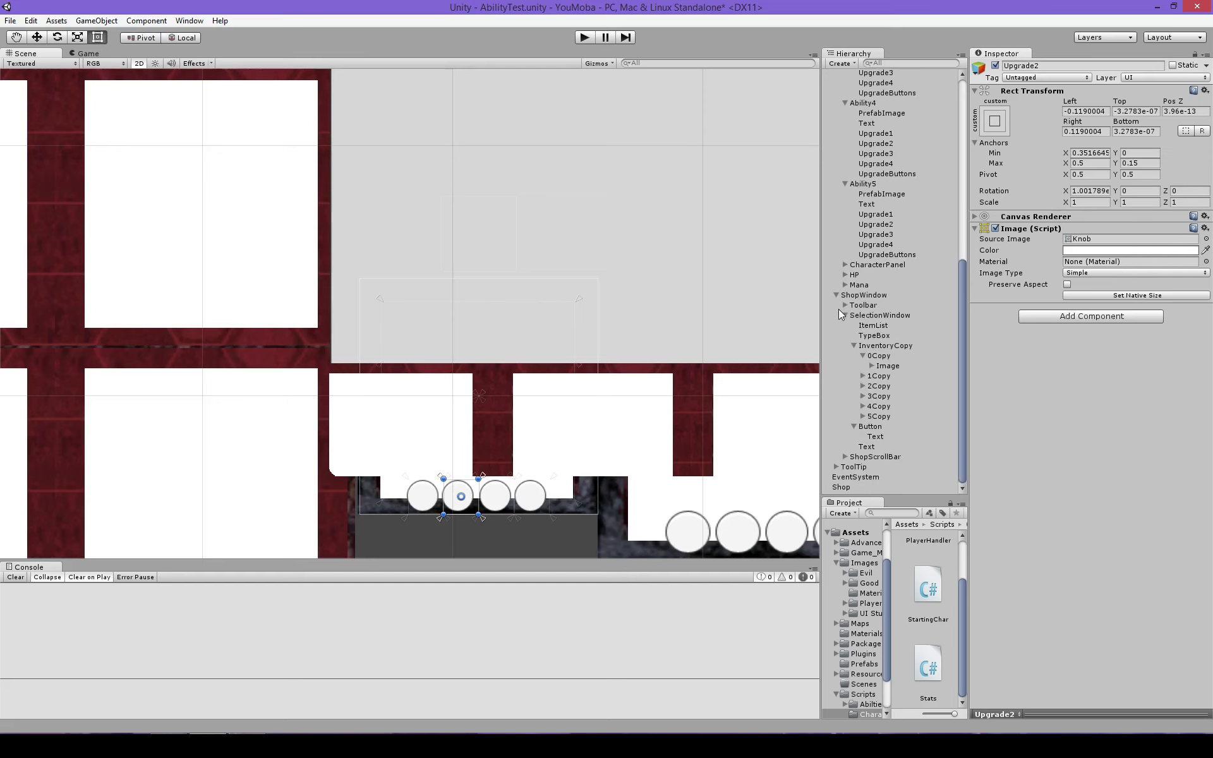
click(843, 314)
click(835, 426)
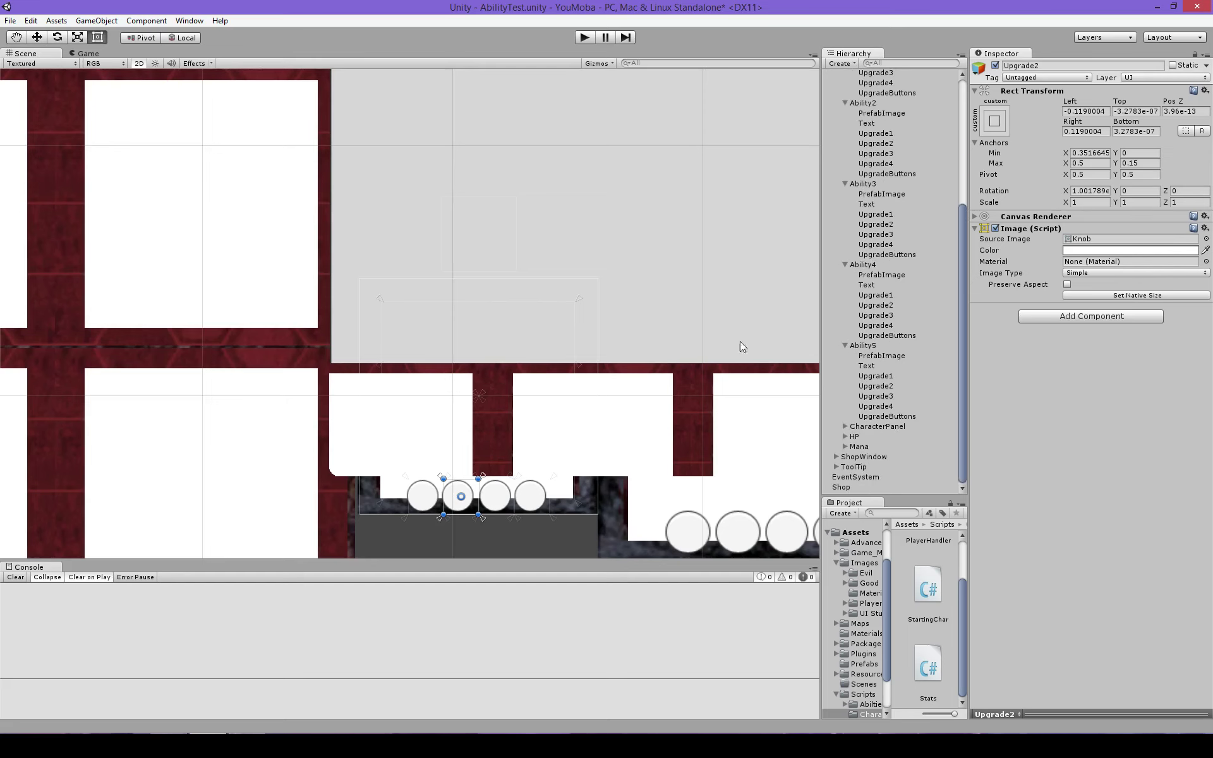
scroll(429, 520, down, 3)
scroll(437, 524, down, 3)
click(437, 524)
key(f)
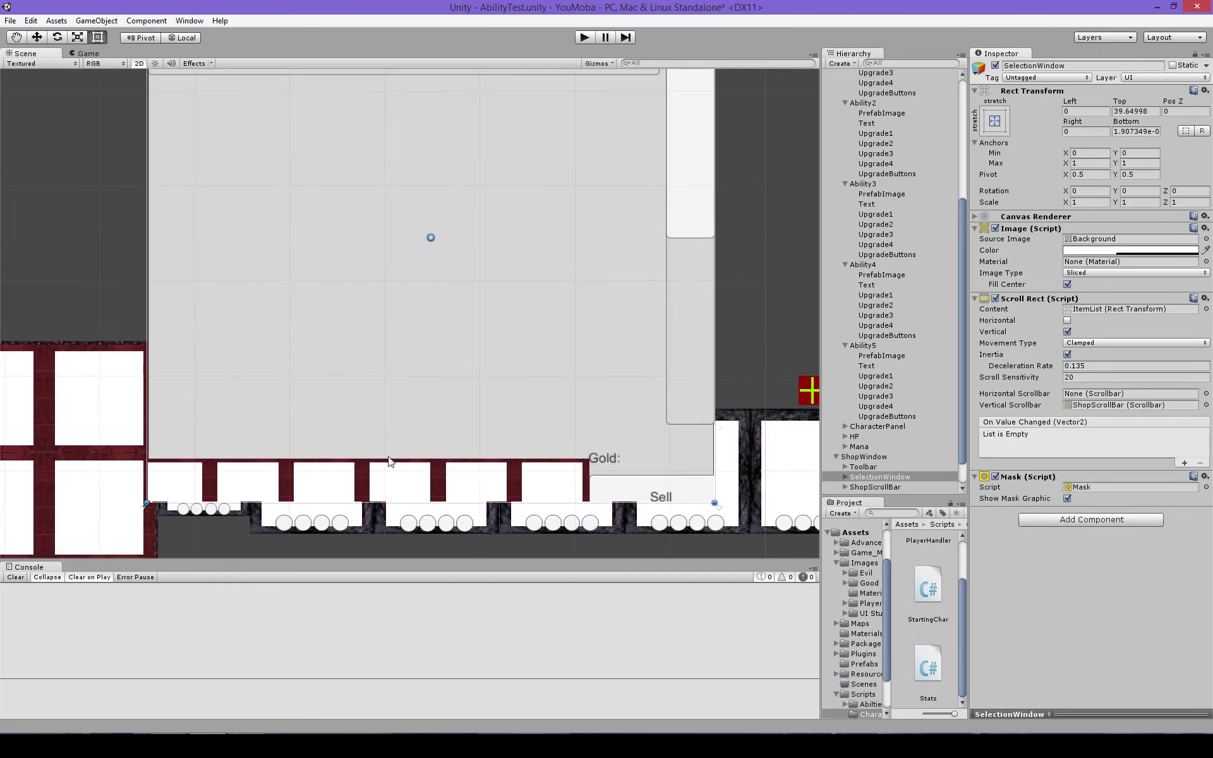
scroll(388, 461, down, 4)
Play-test the new pip layout by leveling up the first ability, then stop.
click(674, 496)
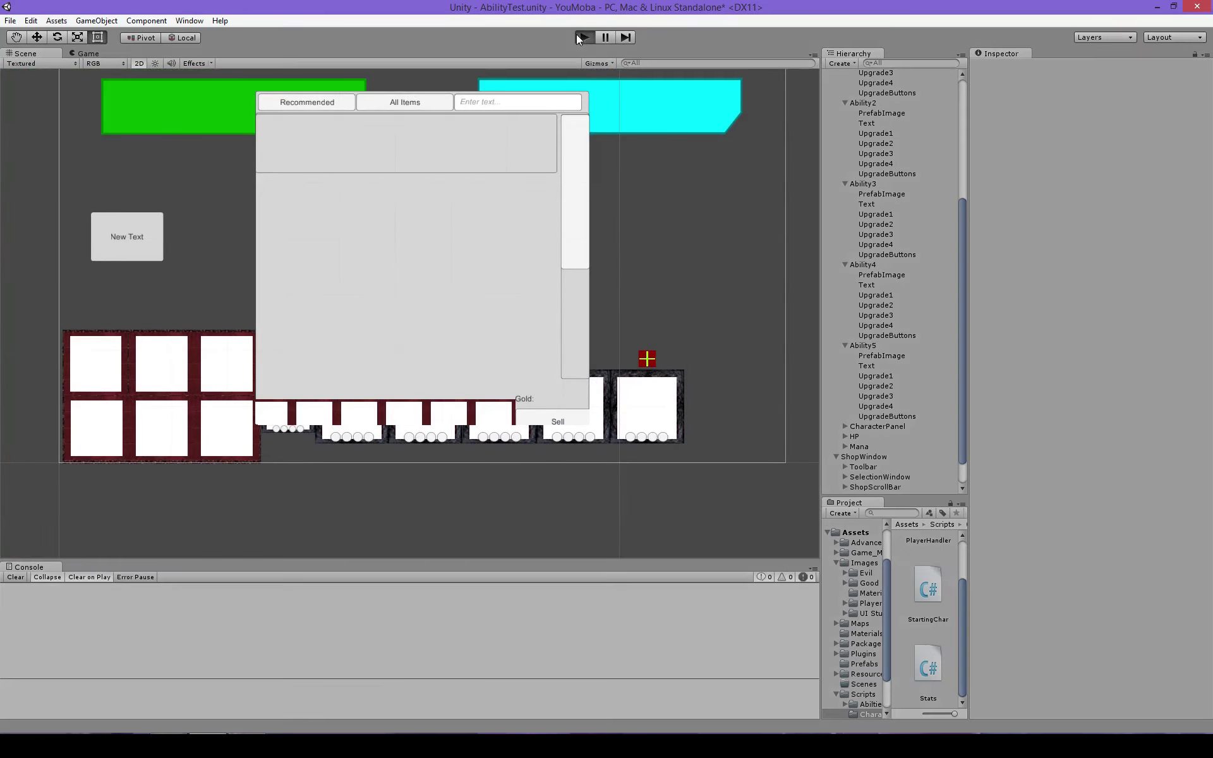
click(578, 39)
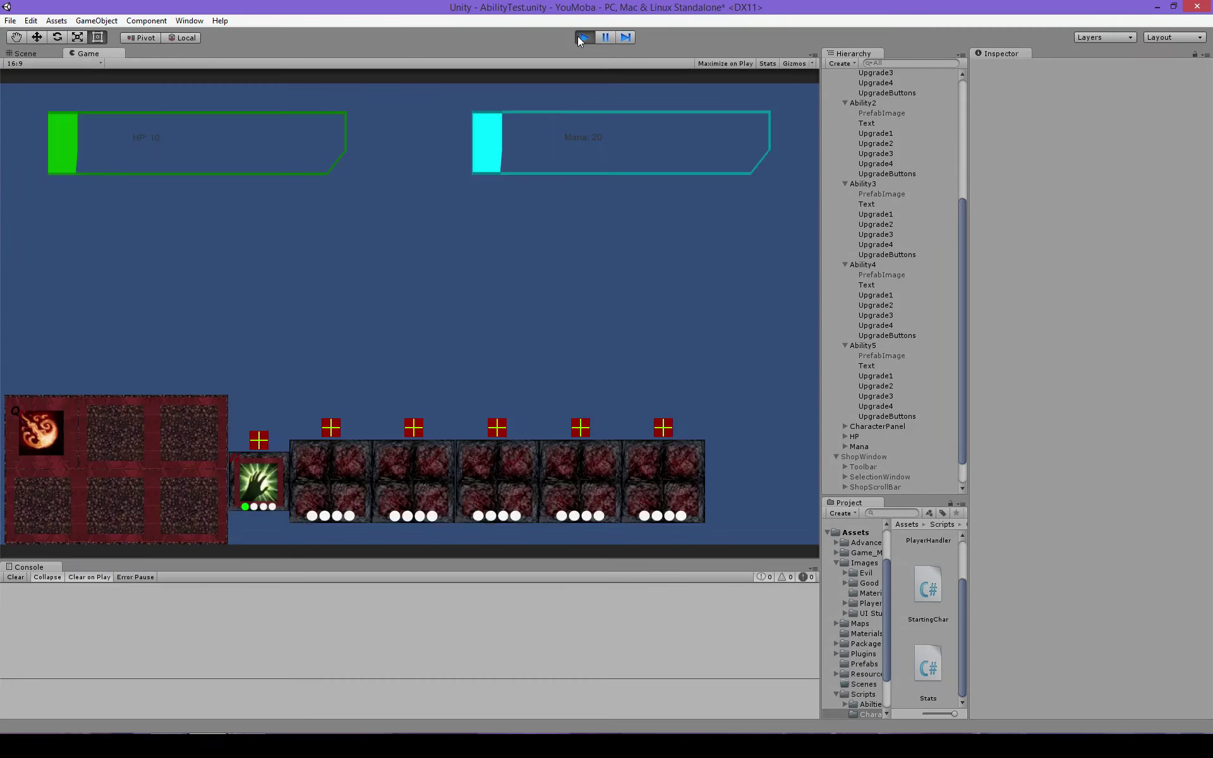
click(259, 444)
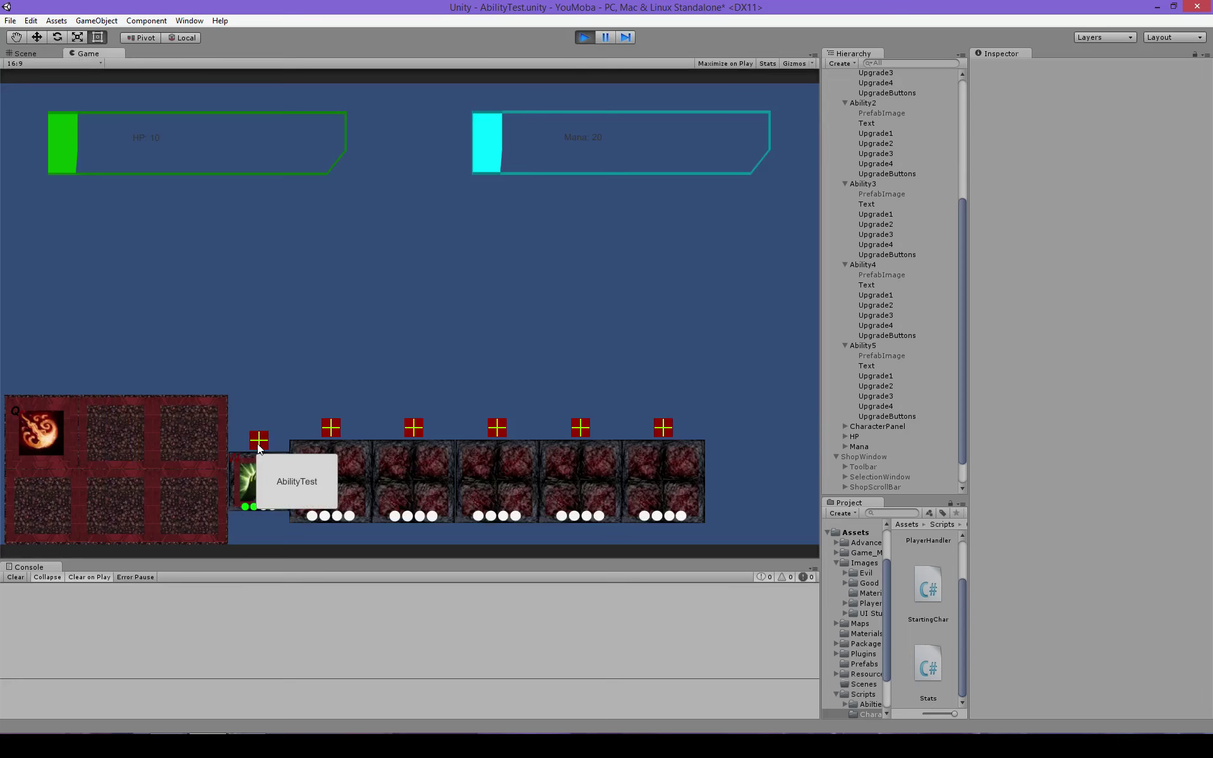
click(586, 37)
Glance at Unity, then settle back on AbilityData.cs in Visual Studio.
key(alt+Tab)
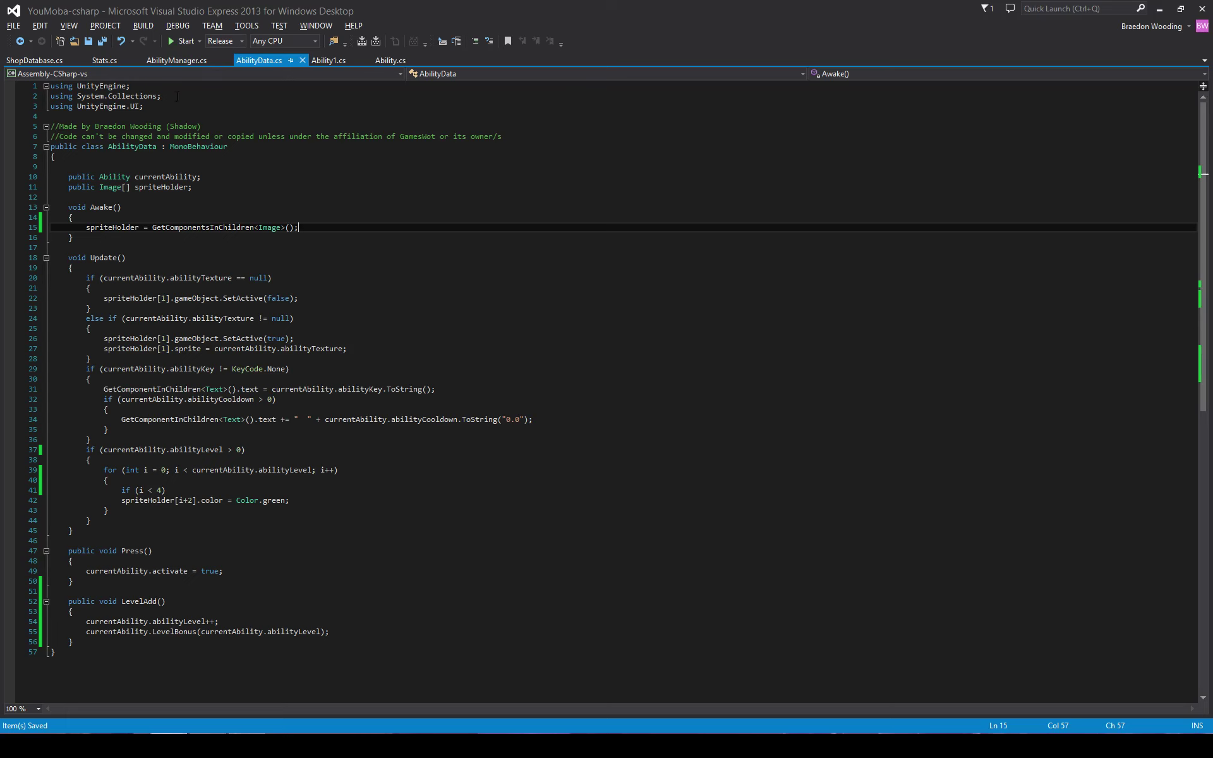
key(alt+Tab)
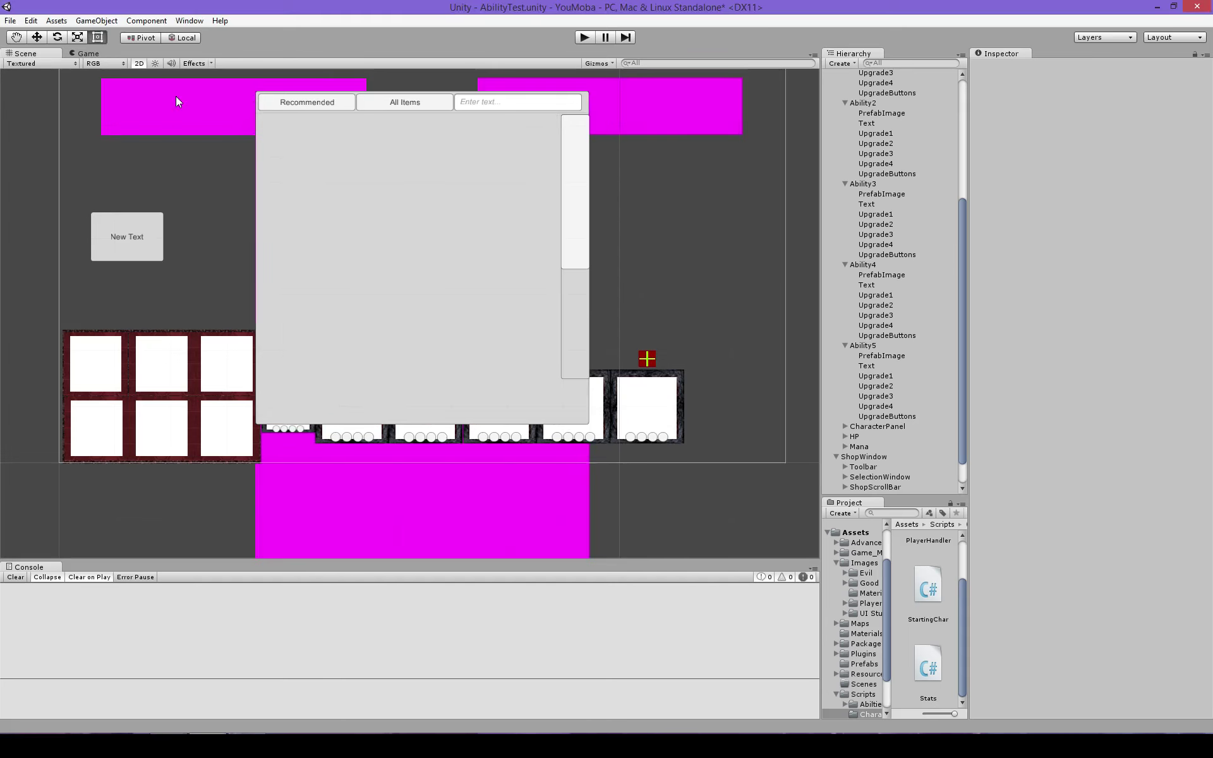
key(alt+Tab)
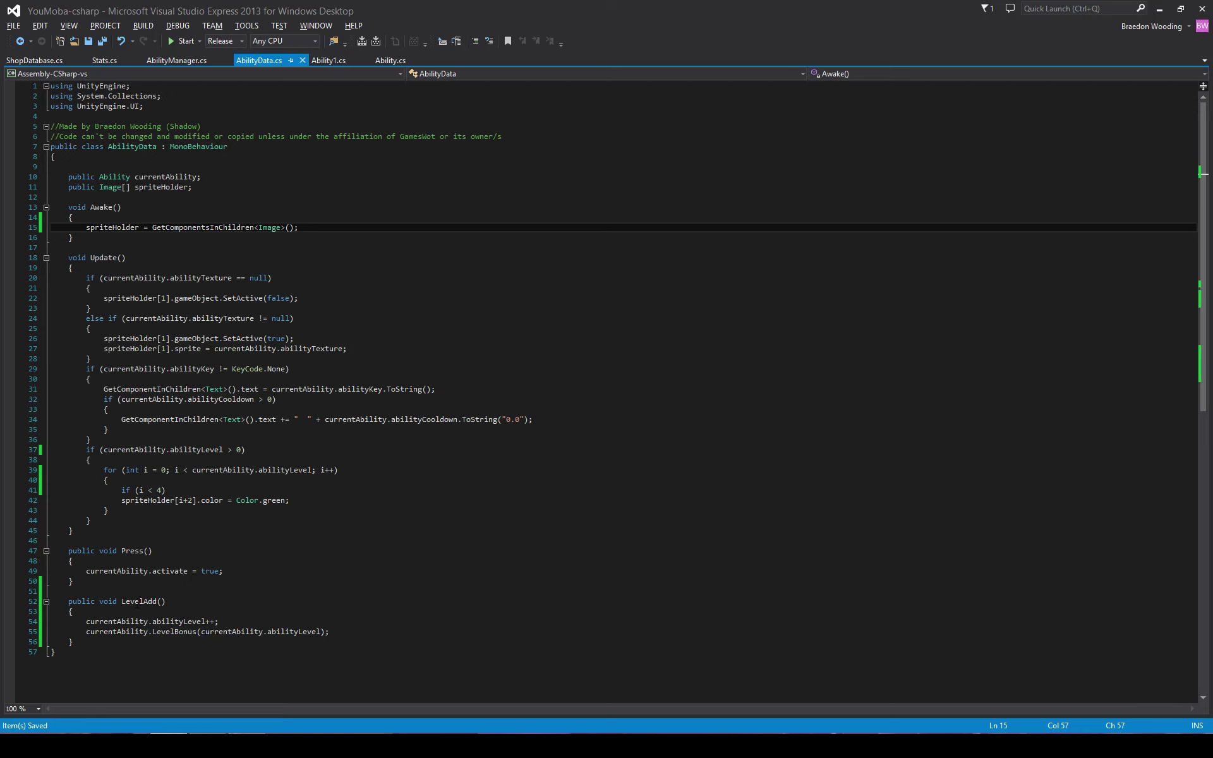
Add an AbilityManager.abilityInstance.unUsedPoints decrement line inside LevelAdd and save AbilityData.cs.
click(348, 630)
key(Return)
text(Stats)
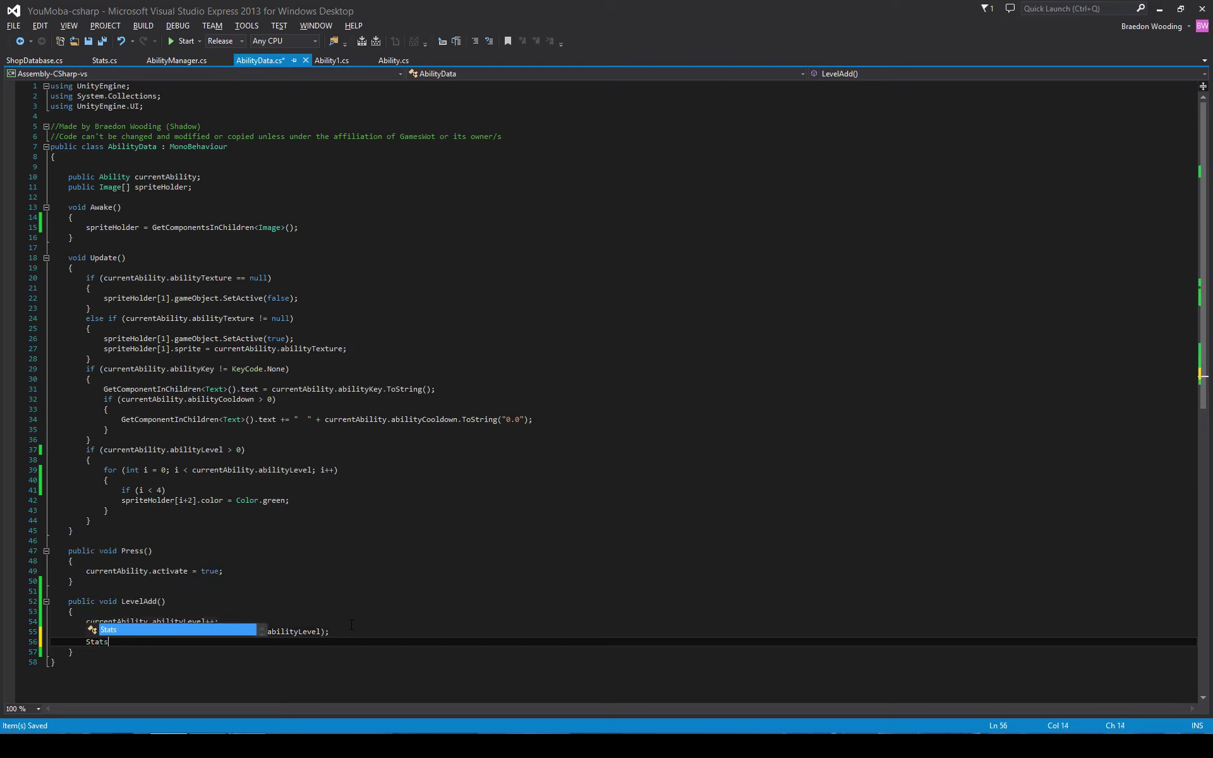
text(.stat)
key(Escape)
key(BackSpace)
key(BackSpace)
key(BackSpace)
key(BackSpace)
key(BackSpace)
key(BackSpace)
key(BackSpace)
key(BackSpace)
text(AbilityManager.)
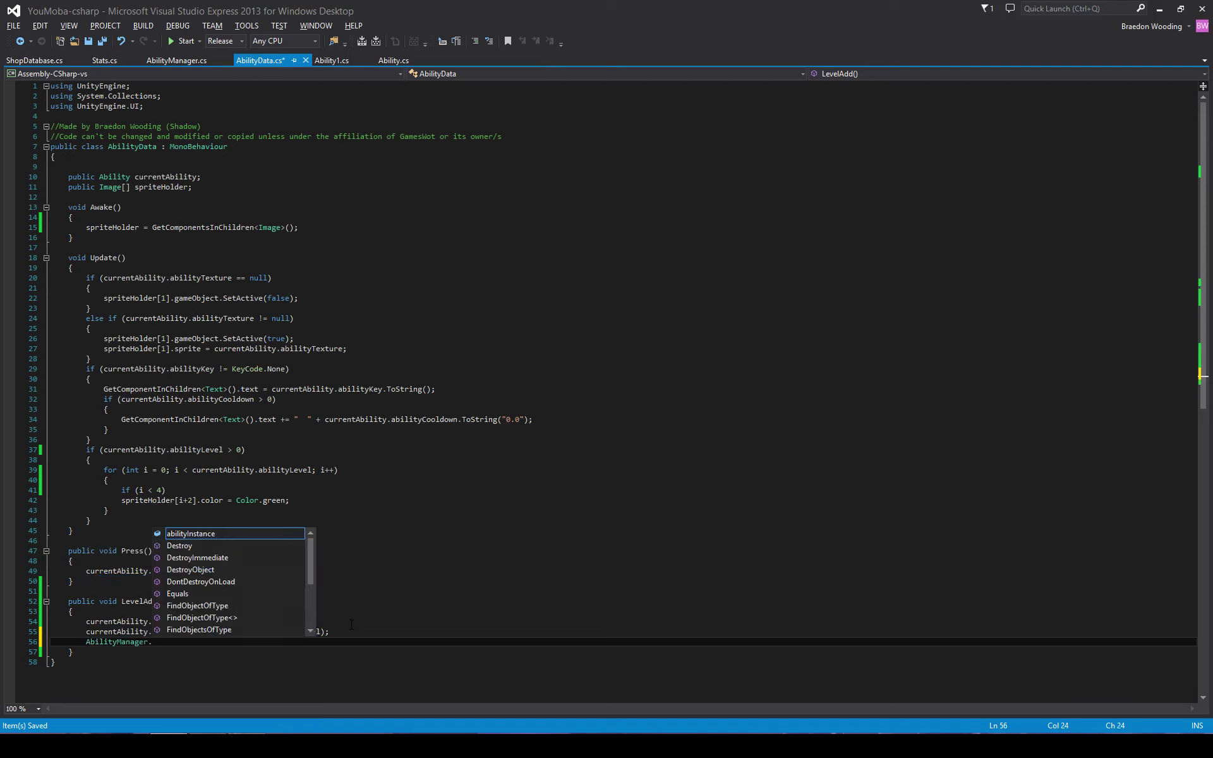
key(Tab)
text(.)
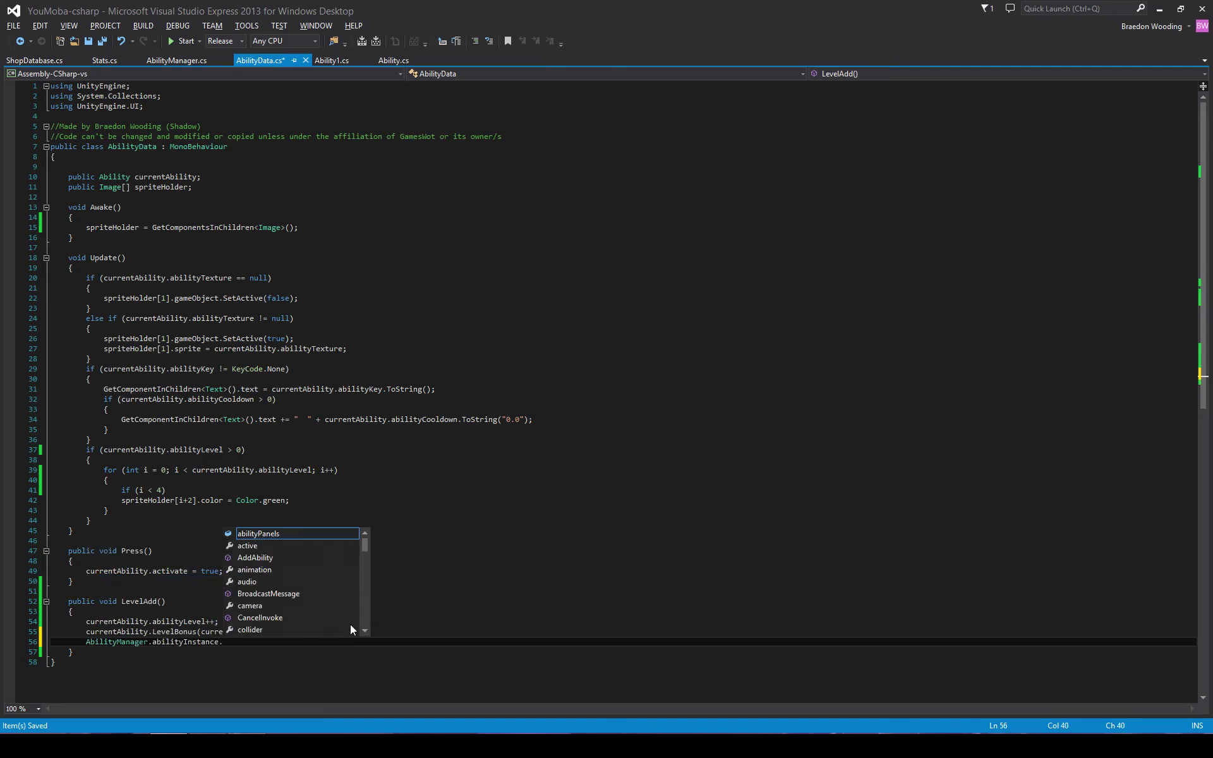
text(un)
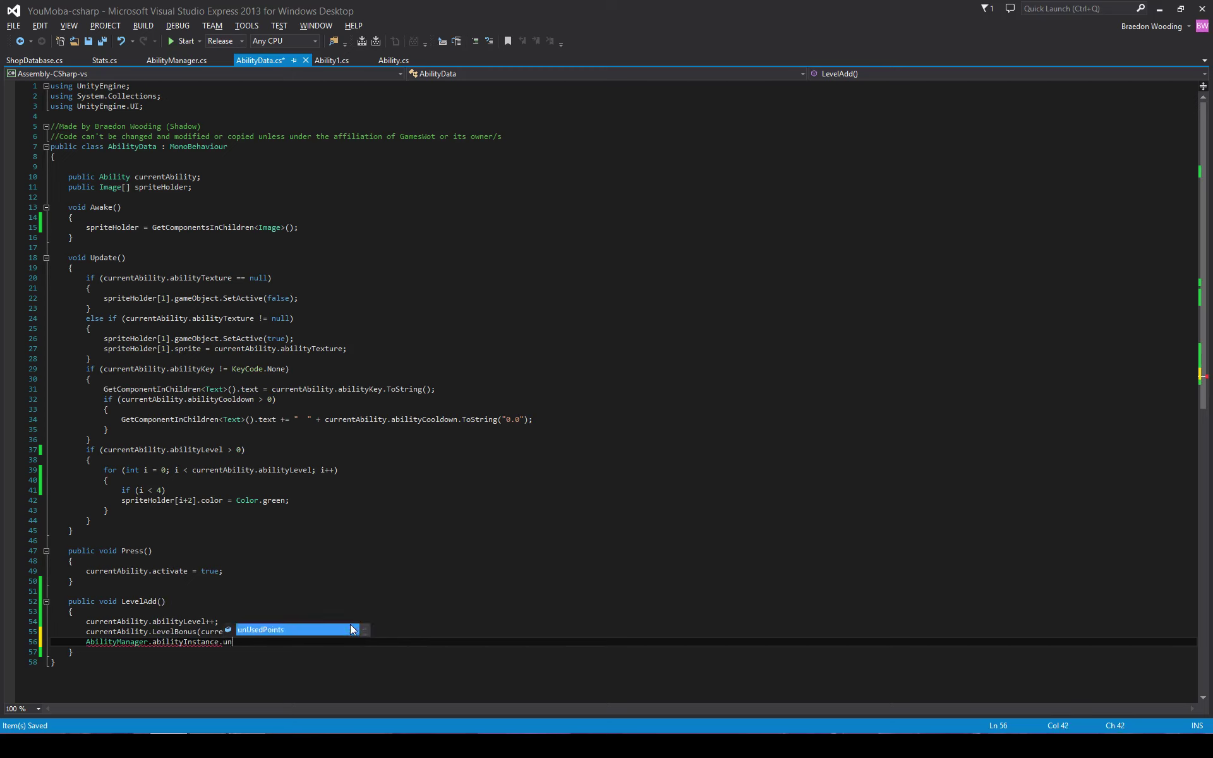
key(Tab)
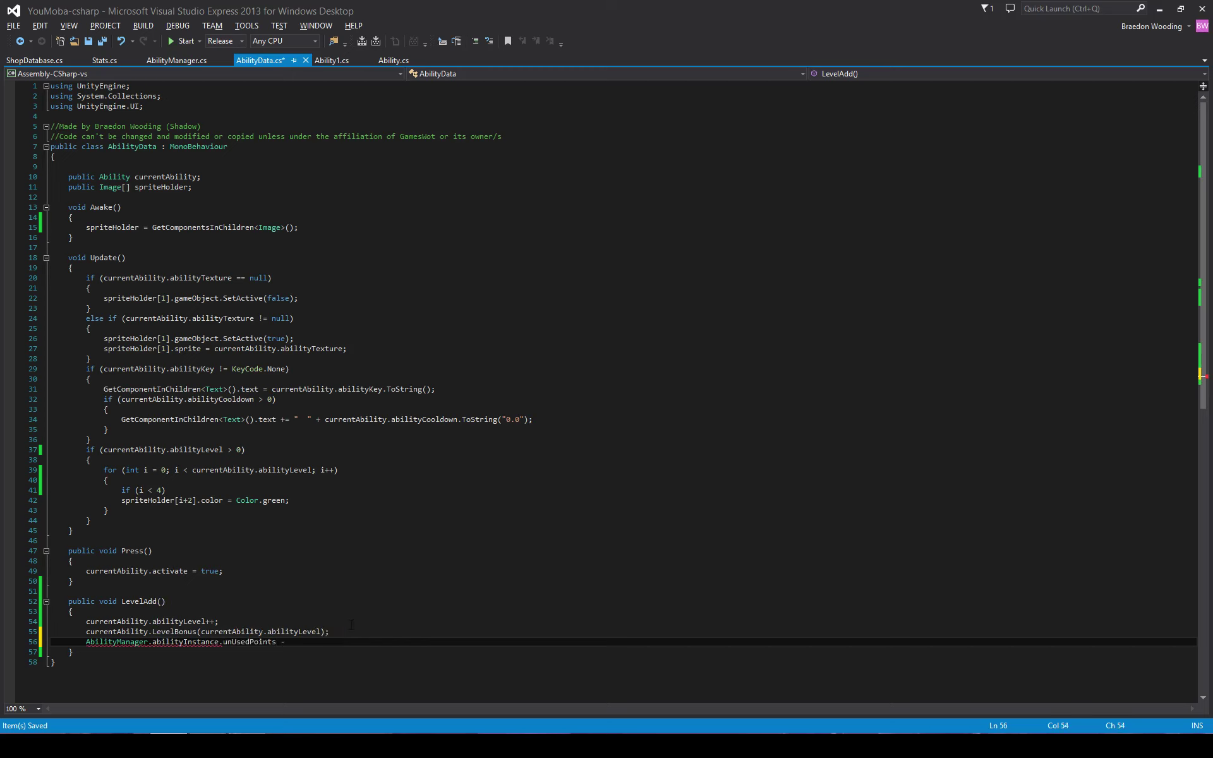
key(ctrl+s)
key(alt+Tab)
Play-test by upgrading Ability1 twice with its + button, then stop.
click(584, 36)
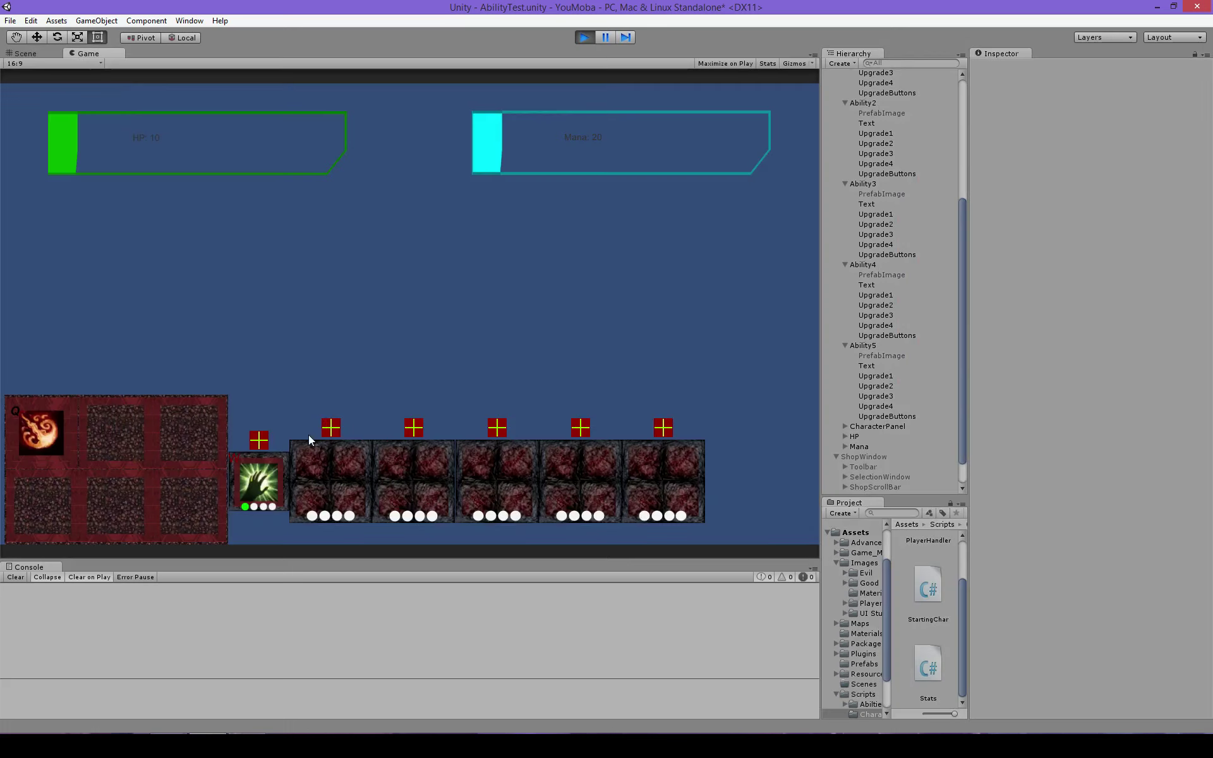
click(269, 441)
click(270, 435)
click(584, 38)
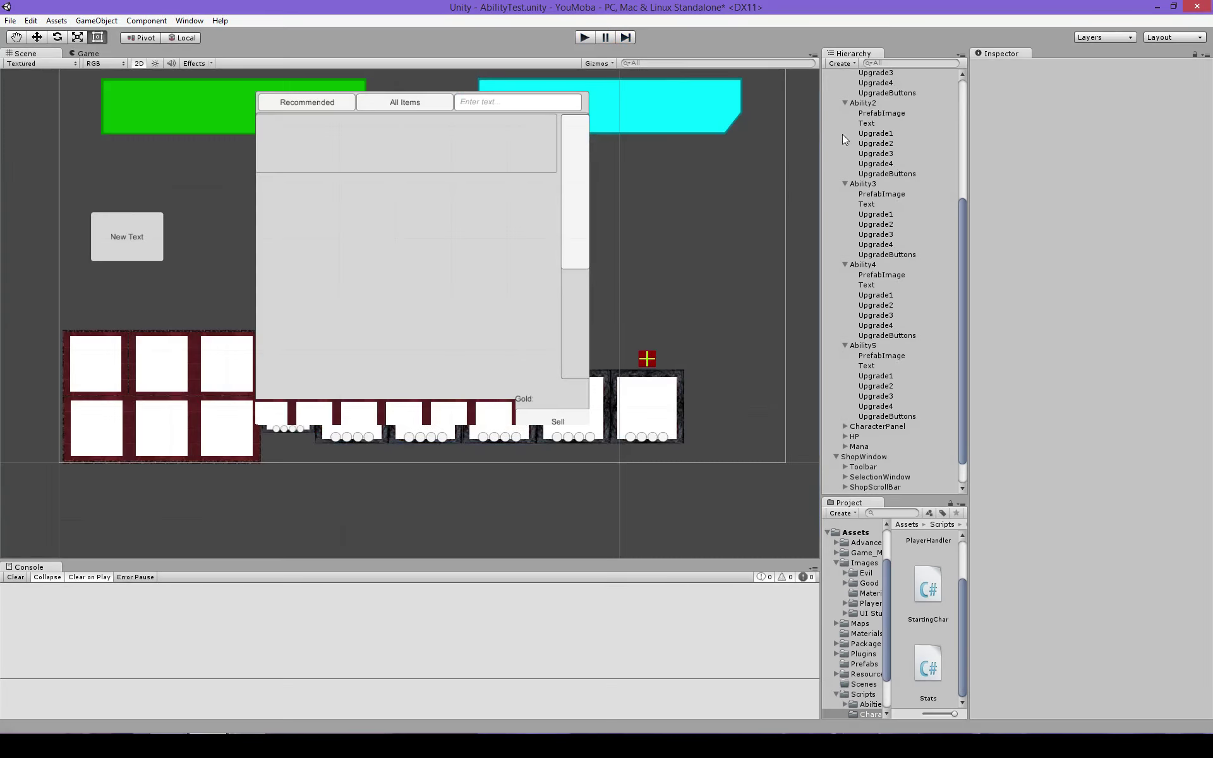
Inspect the UpgradeButtons objects' On Click and _SCRIPTS_' Ability Manager, then run the game briefly.
click(886, 93)
scroll(891, 133, up, 3)
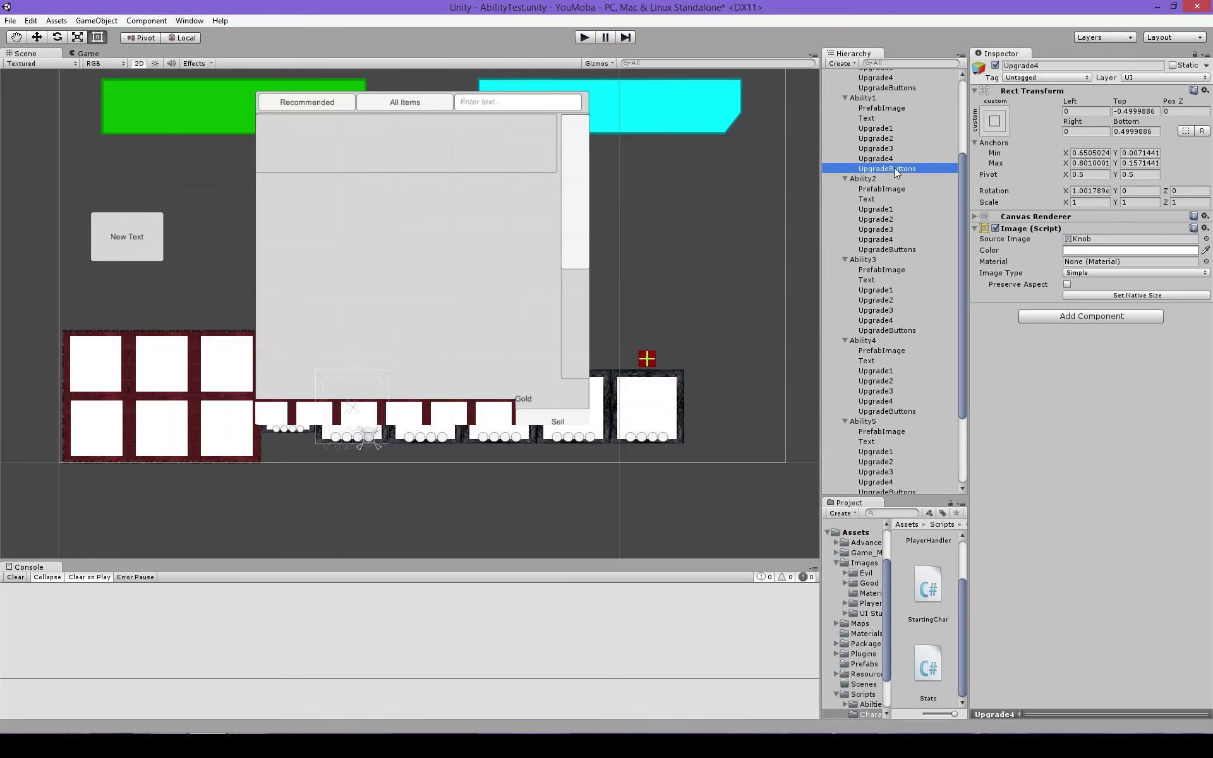
scroll(876, 183, up, 4)
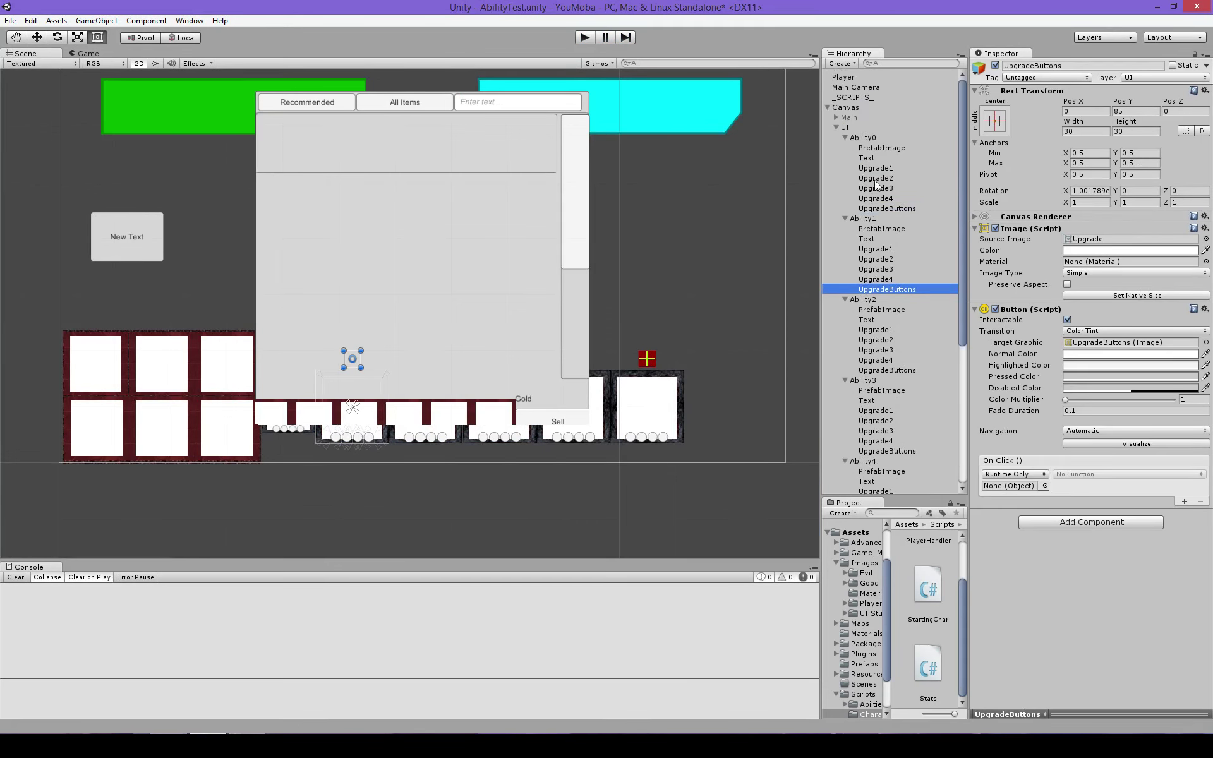
click(875, 208)
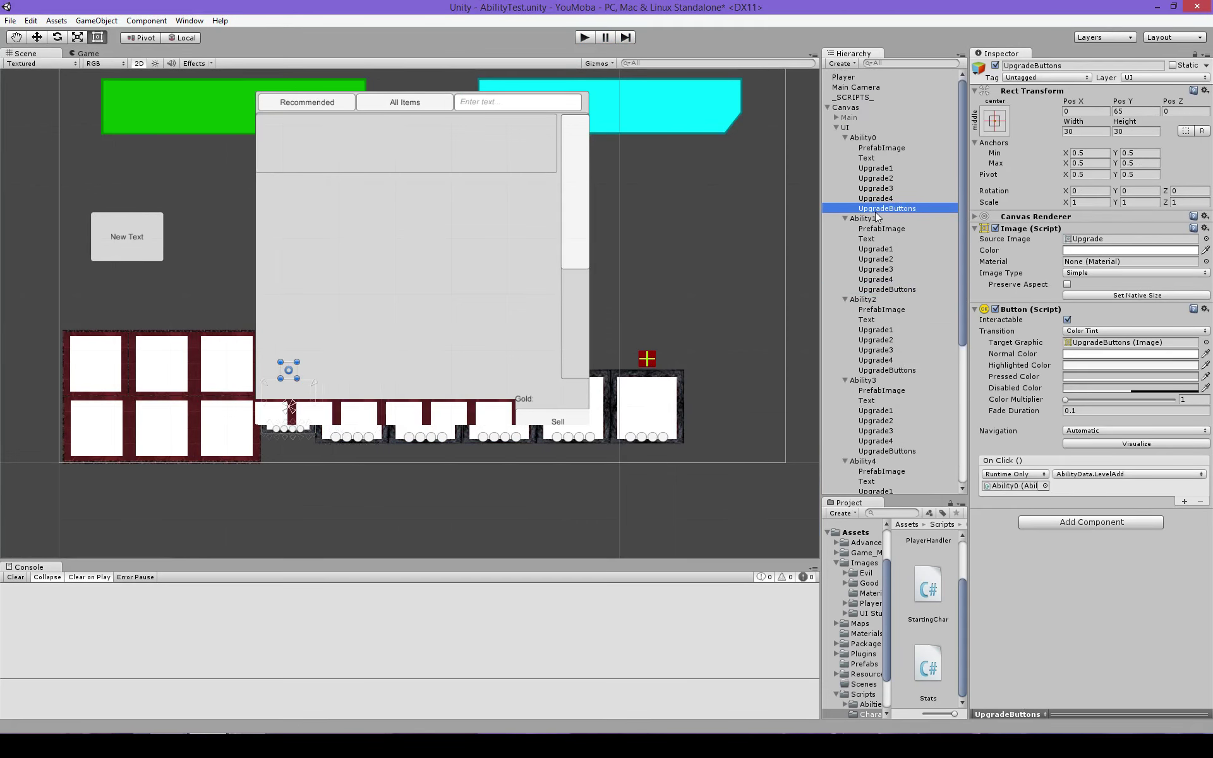
key(alt+Tab)
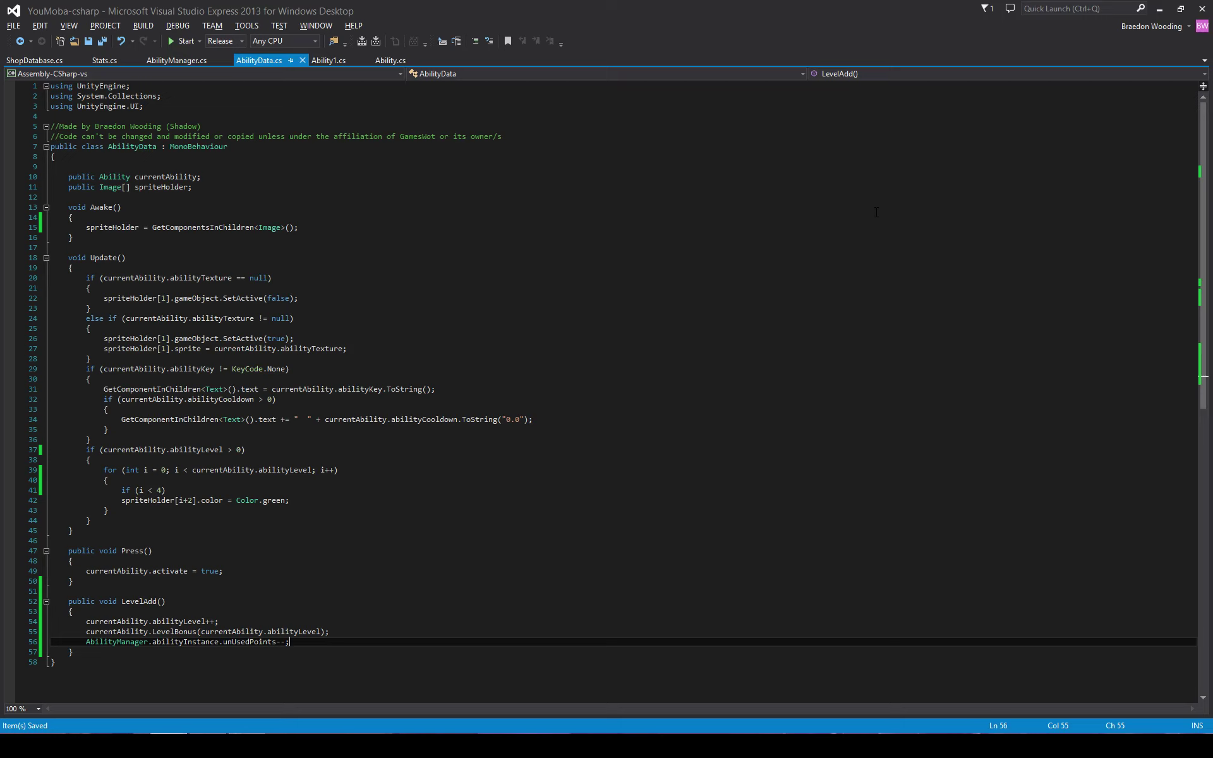
key(alt+Tab)
click(897, 98)
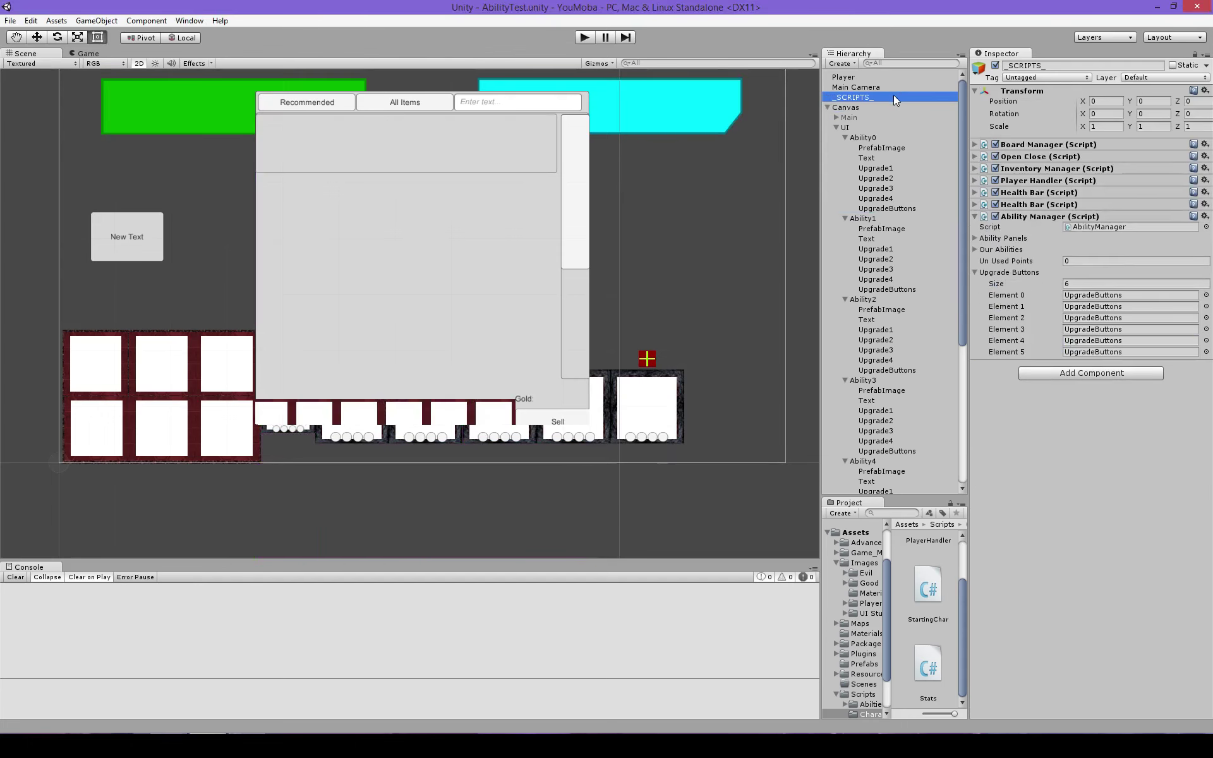
click(582, 39)
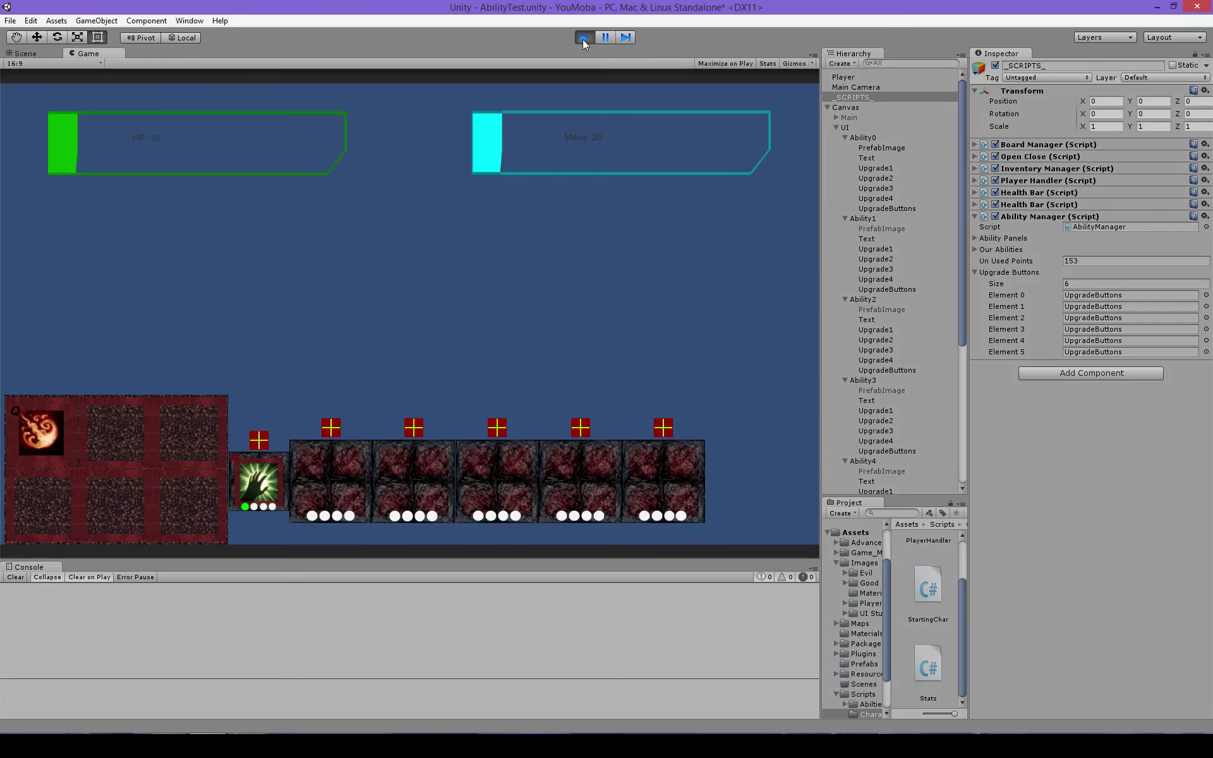
click(582, 39)
Open AbilityManager.cs, rework the multiply sign on line 52, and save.
double_click(1067, 227)
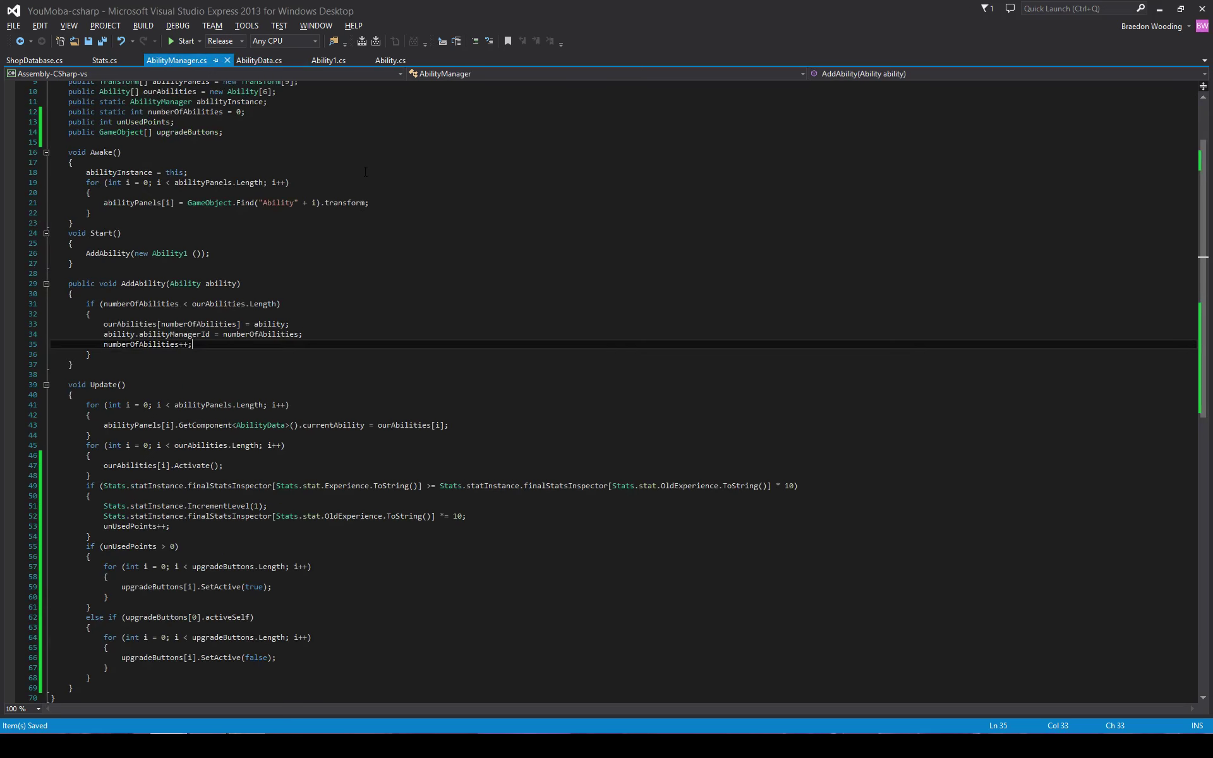
scroll(108, 346, up, 1)
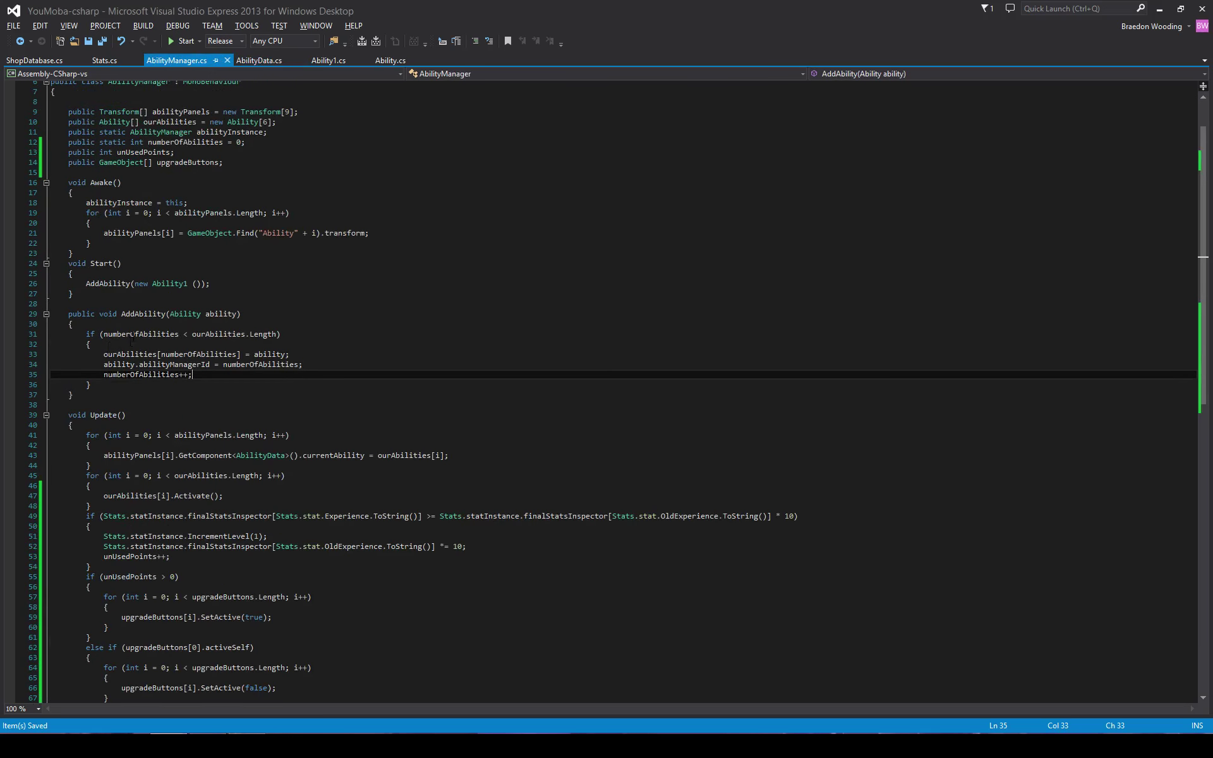
scroll(257, 406, down, 4)
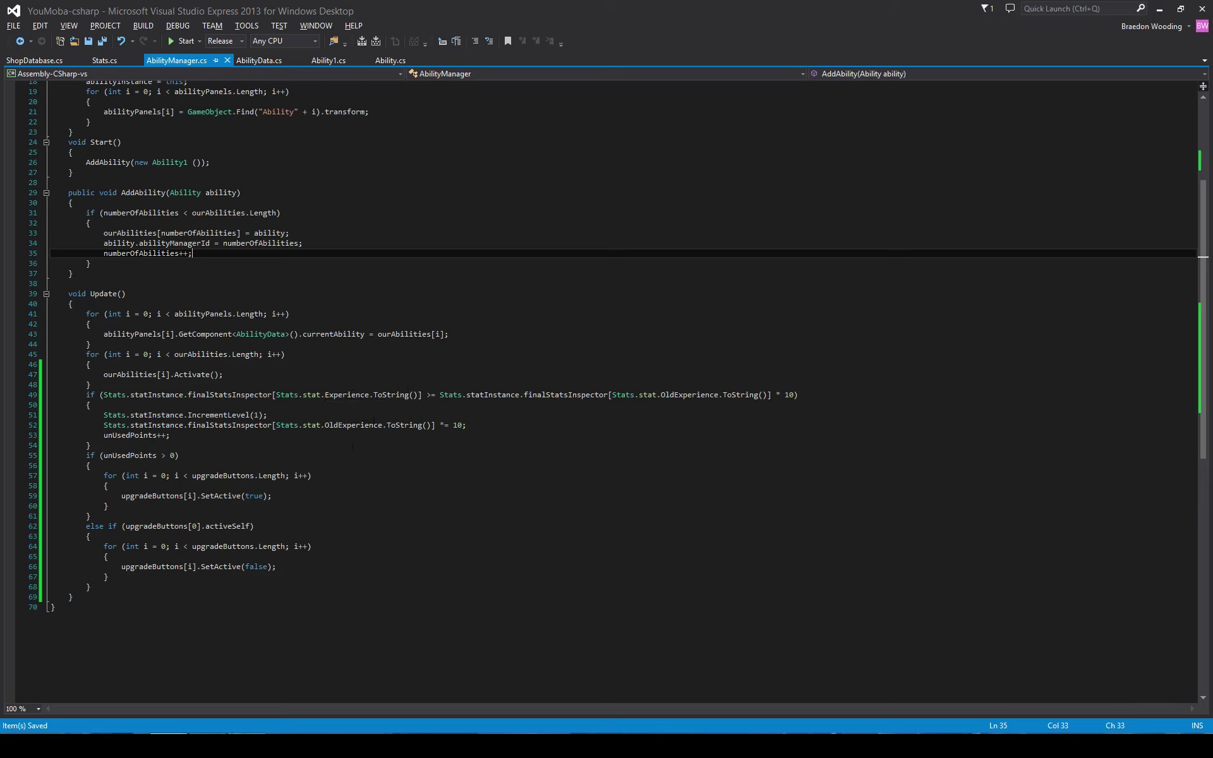
click(445, 426)
key(BackSpace)
double_click(454, 425)
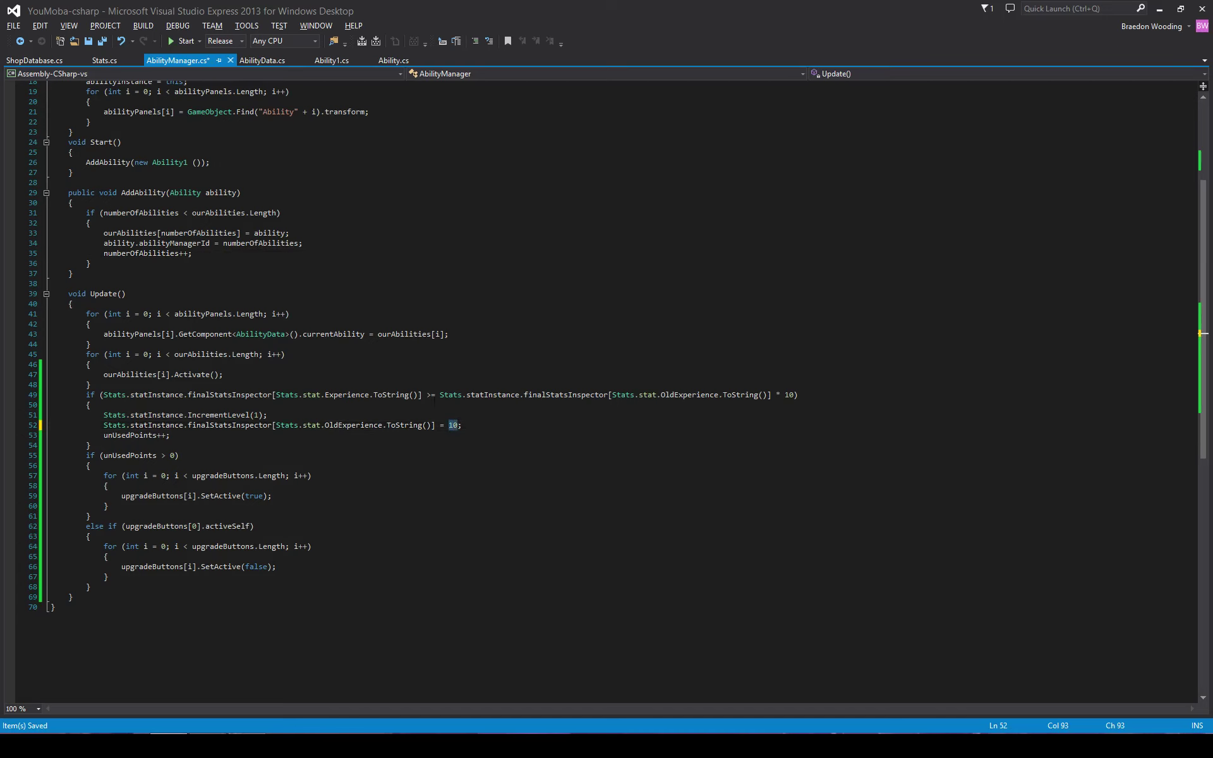
click(440, 425)
text(*)
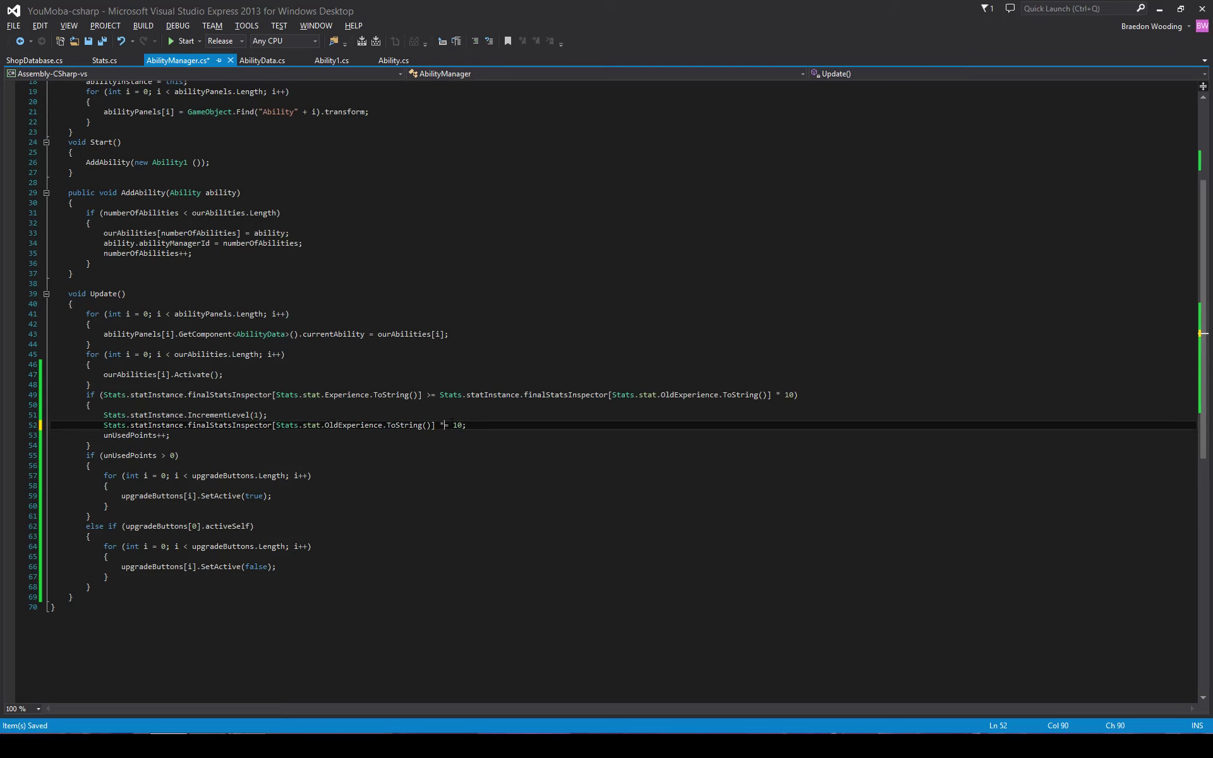
key(ctrl+s)
Declare 'private float OldExp;' below unUsedPoints and save.
scroll(454, 418, up, 3)
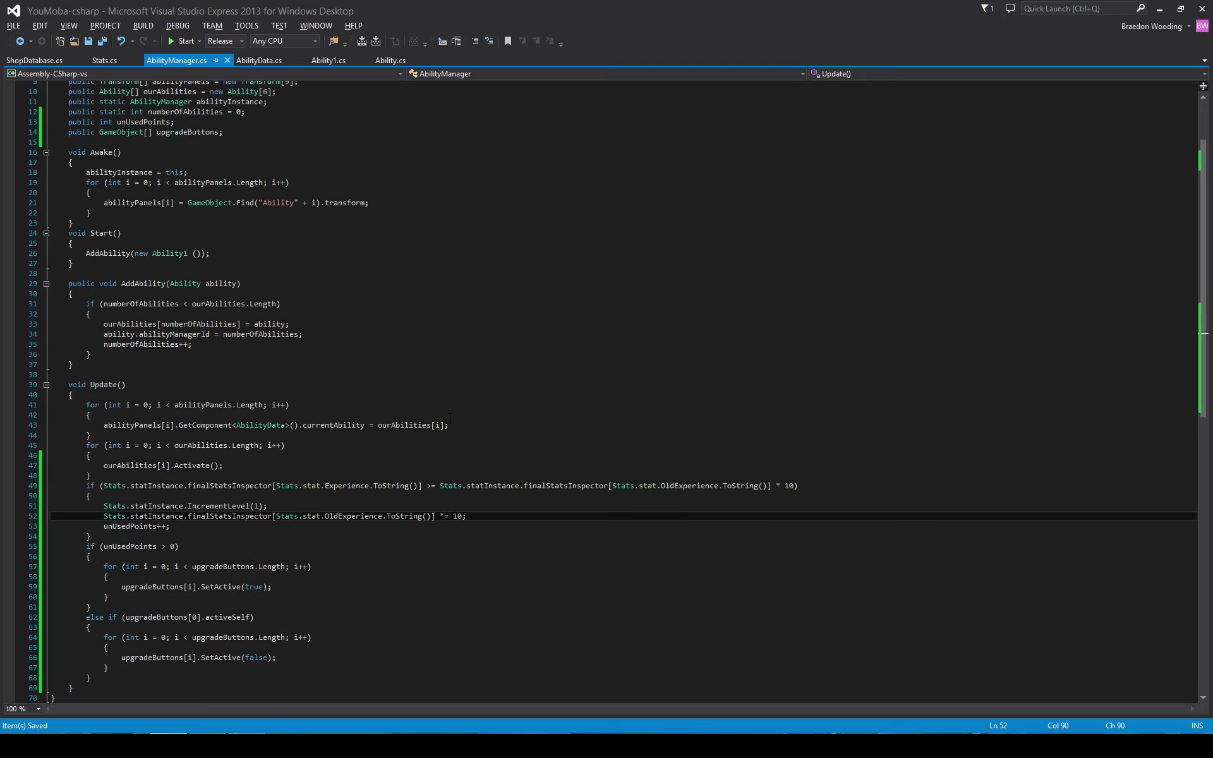
click(204, 111)
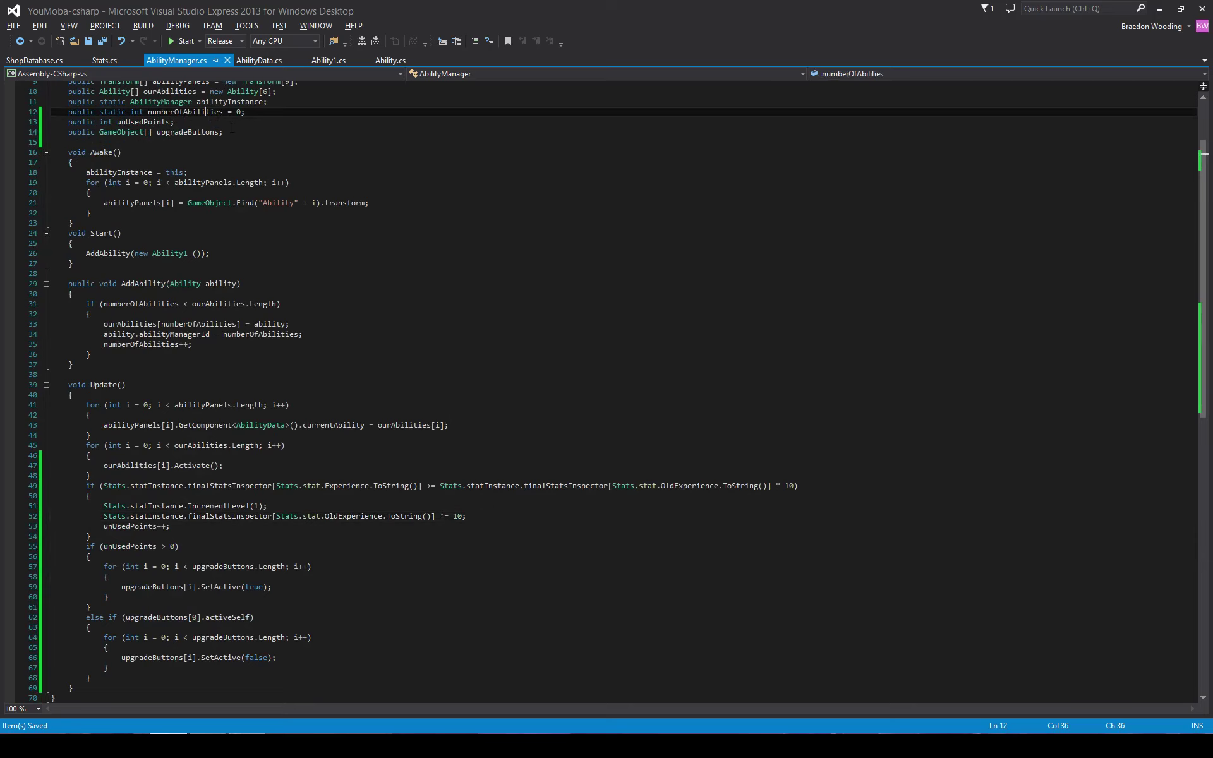
key(Down)
key(Return)
text(punliv)
key(BackSpace)
key(BackSpace)
key(BackSpace)
key(BackSpace)
key(BackSpace)
text(blic)
key(BackSpace)
key(BackSpace)
key(BackSpace)
key(BackSpace)
key(BackSpace)
key(BackSpace)
key(BackSpace)
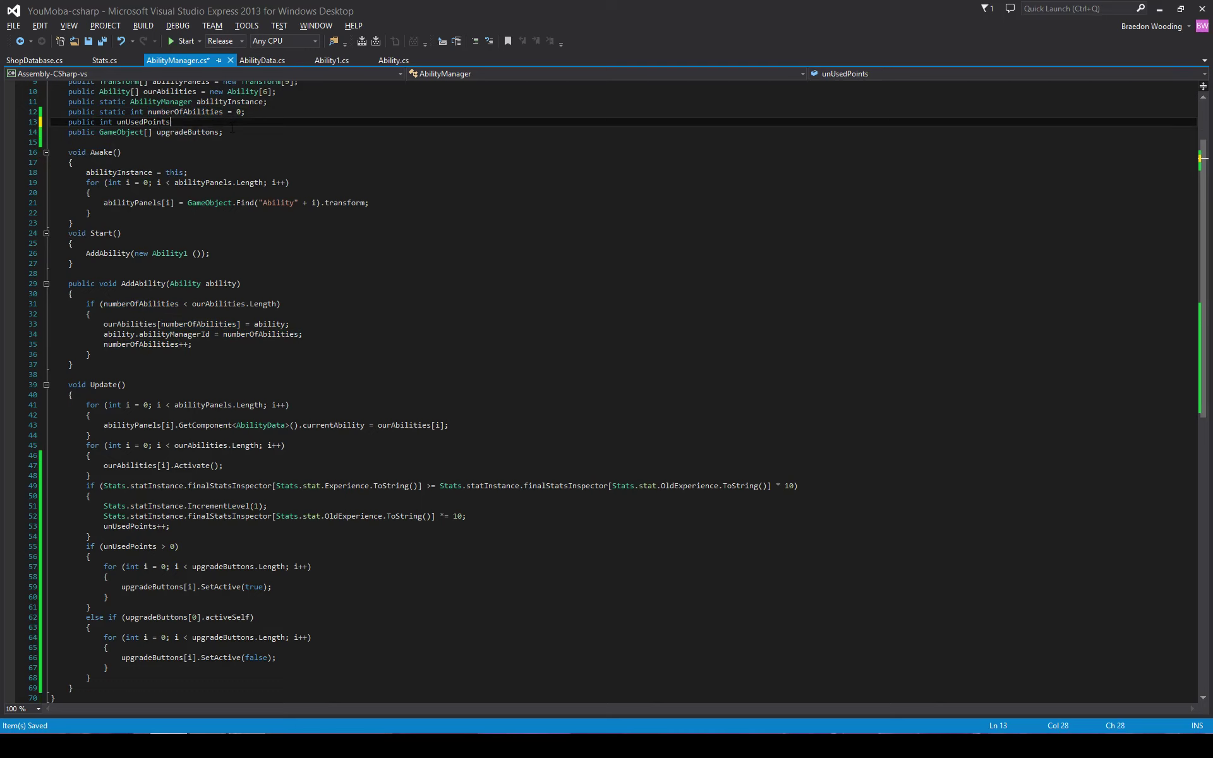
text(;)
key(Return)
text(pu)
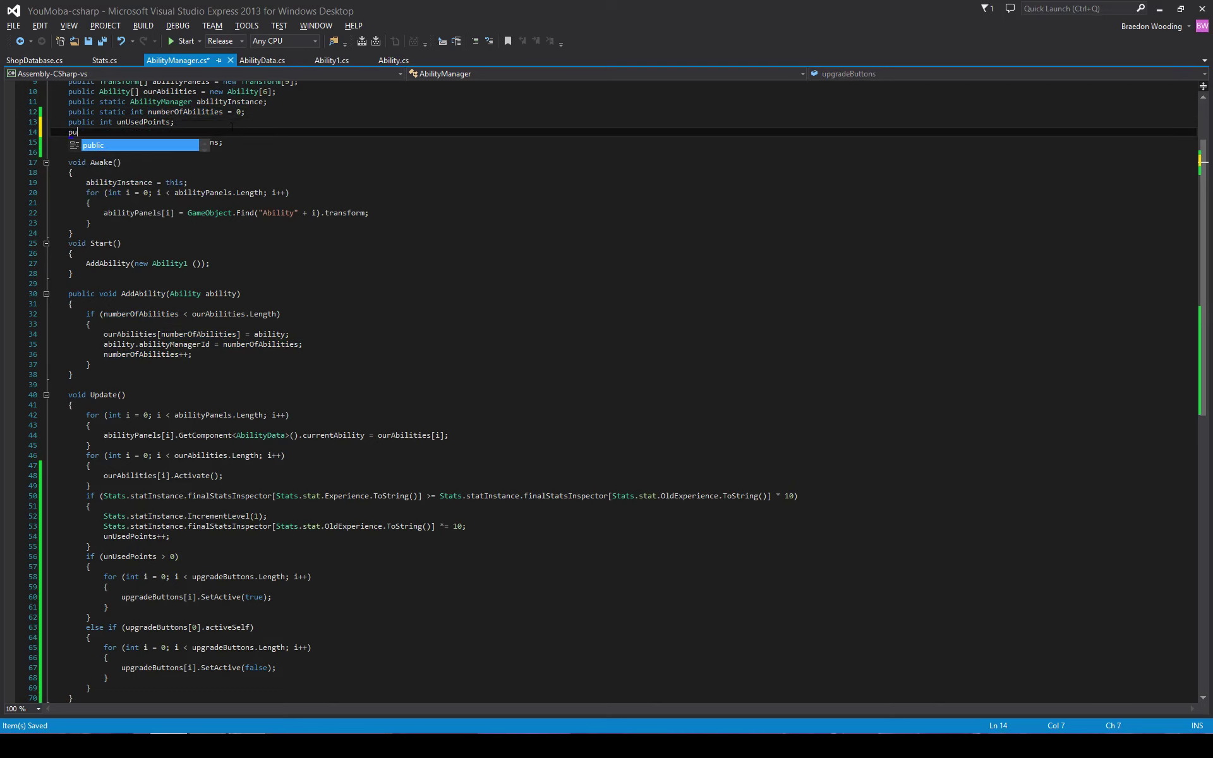
text(blic Game)
key(BackSpace)
key(BackSpace)
key(BackSpace)
key(BackSpace)
key(BackSpace)
key(BackSpace)
text(private float O)
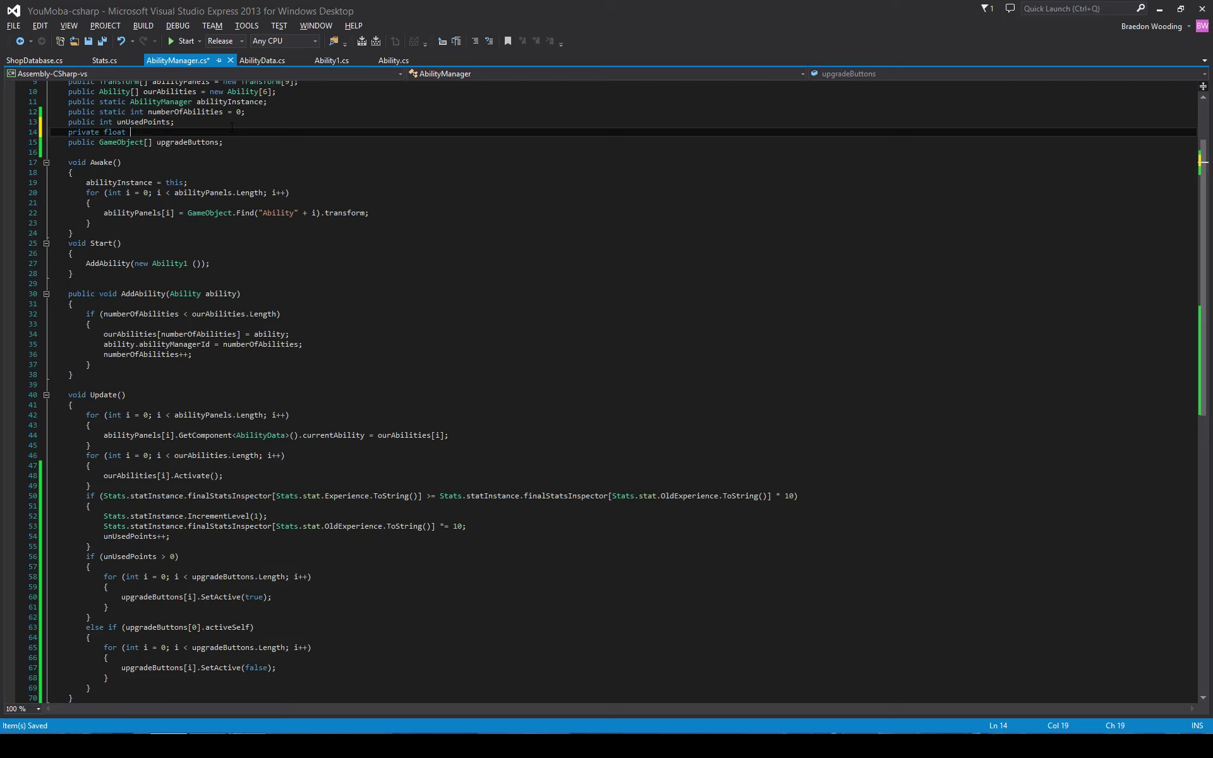
text(ldExp)
text(;)
key(ctrl+s)
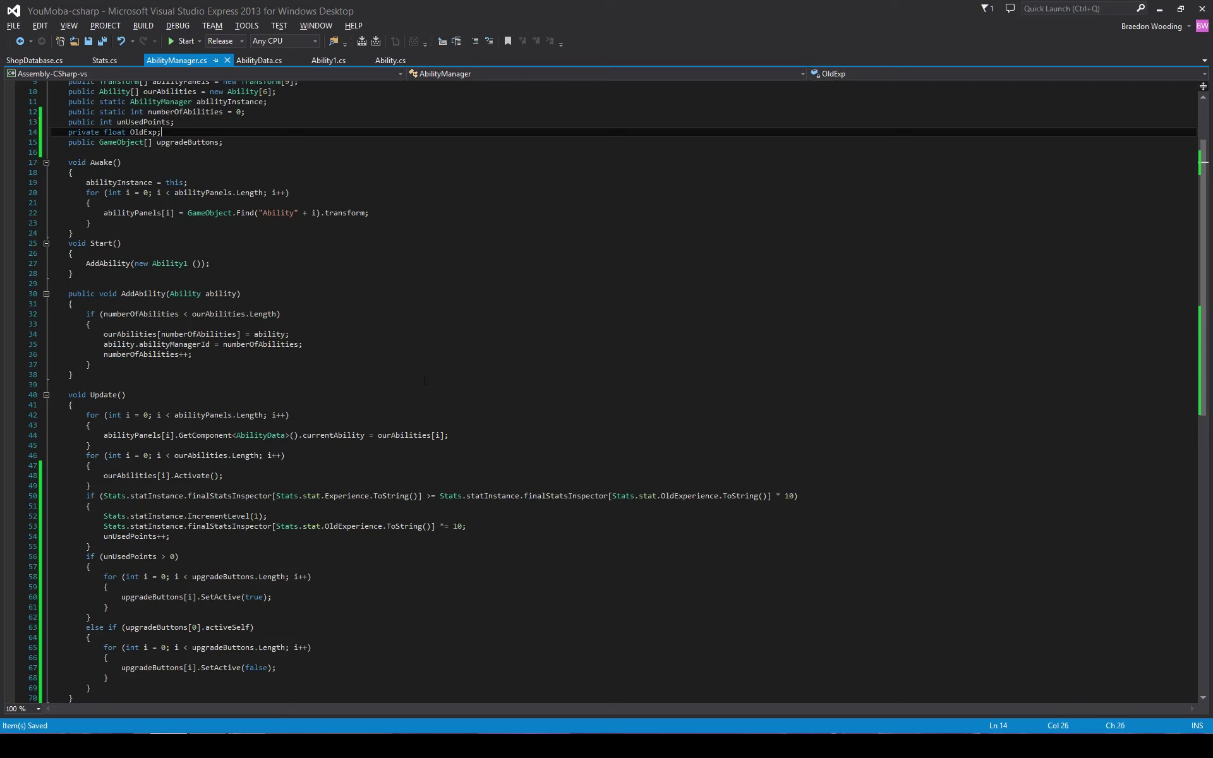
Remove the extra space before the bracket after 10 on line 50 and save.
click(244, 507)
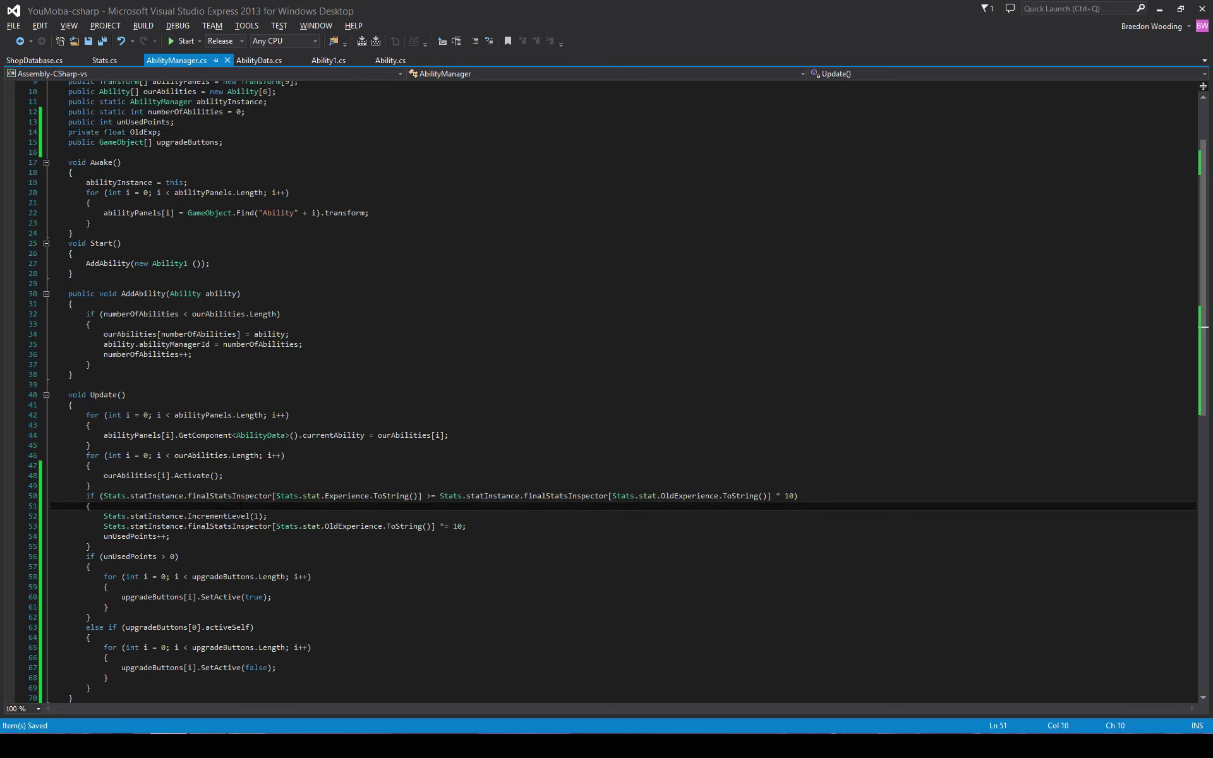
key(ctrl+a)
click(246, 496)
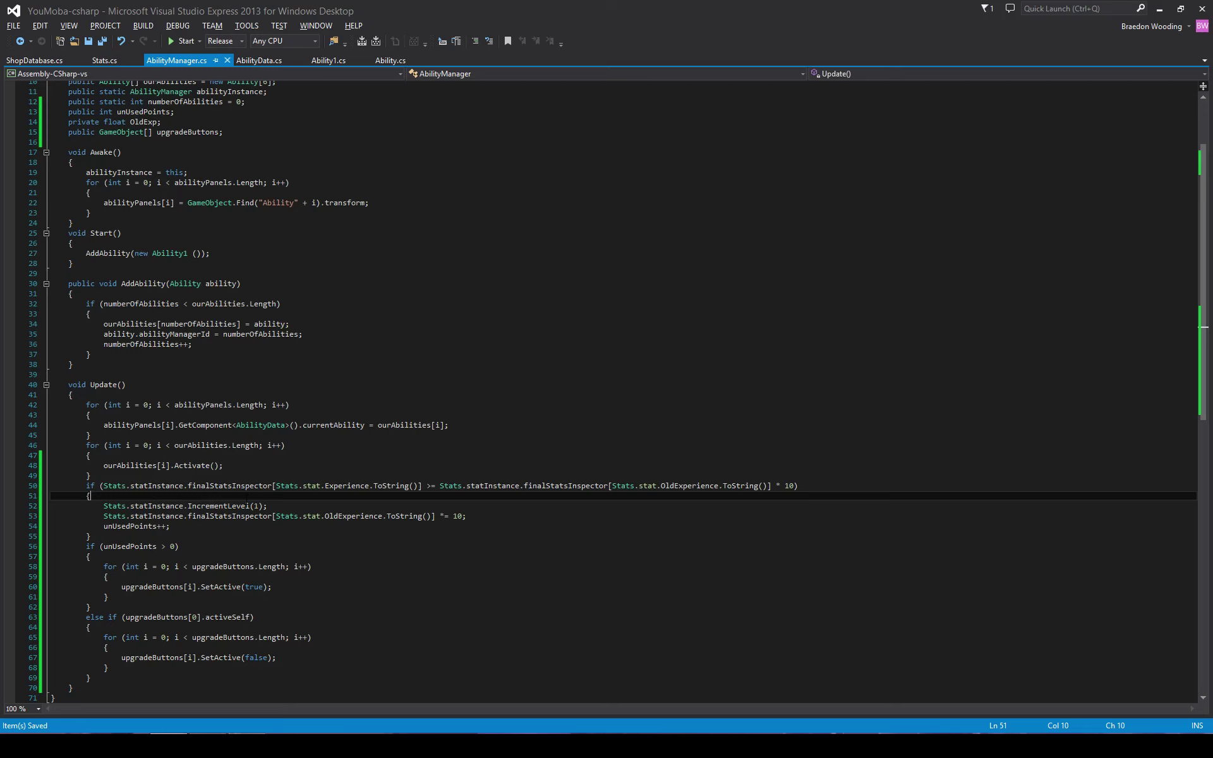
click(794, 486)
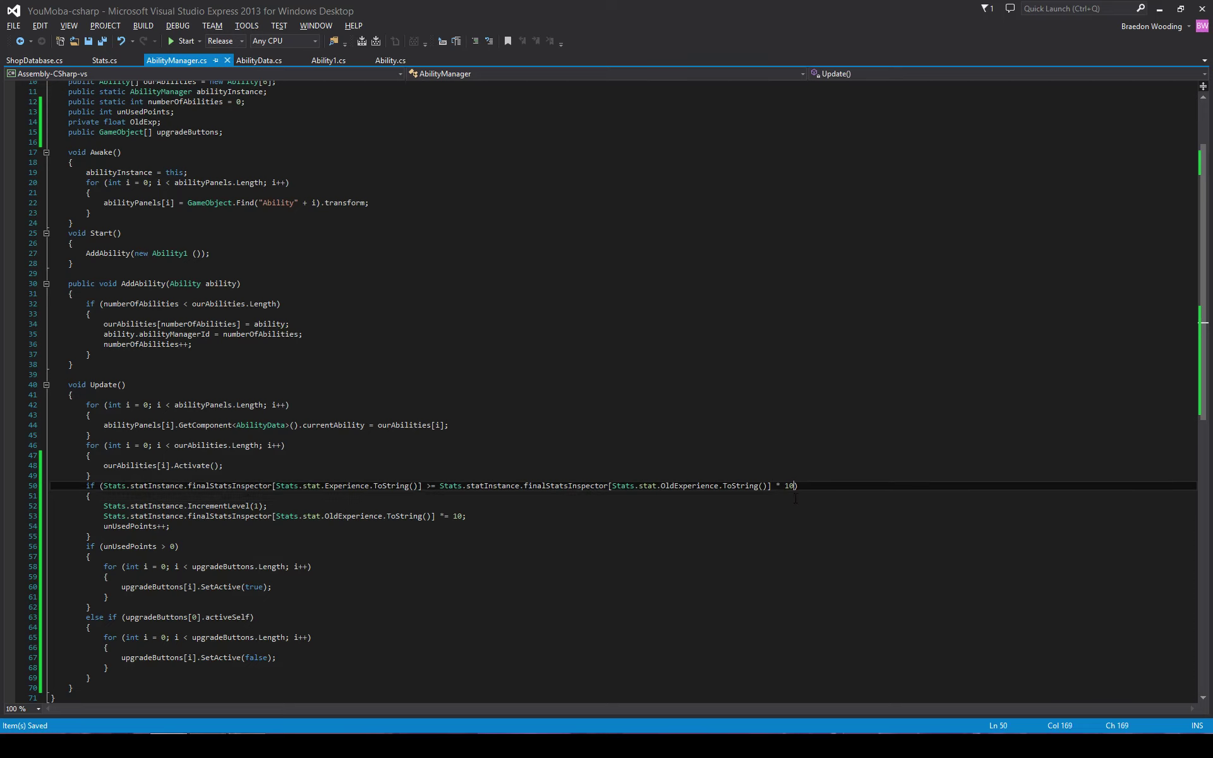
key(BackSpace)
key(ctrl+s)
Type and delete a stray 'if' line in Update's level-up block, then play the game in Unity.
click(252, 498)
key(Return)
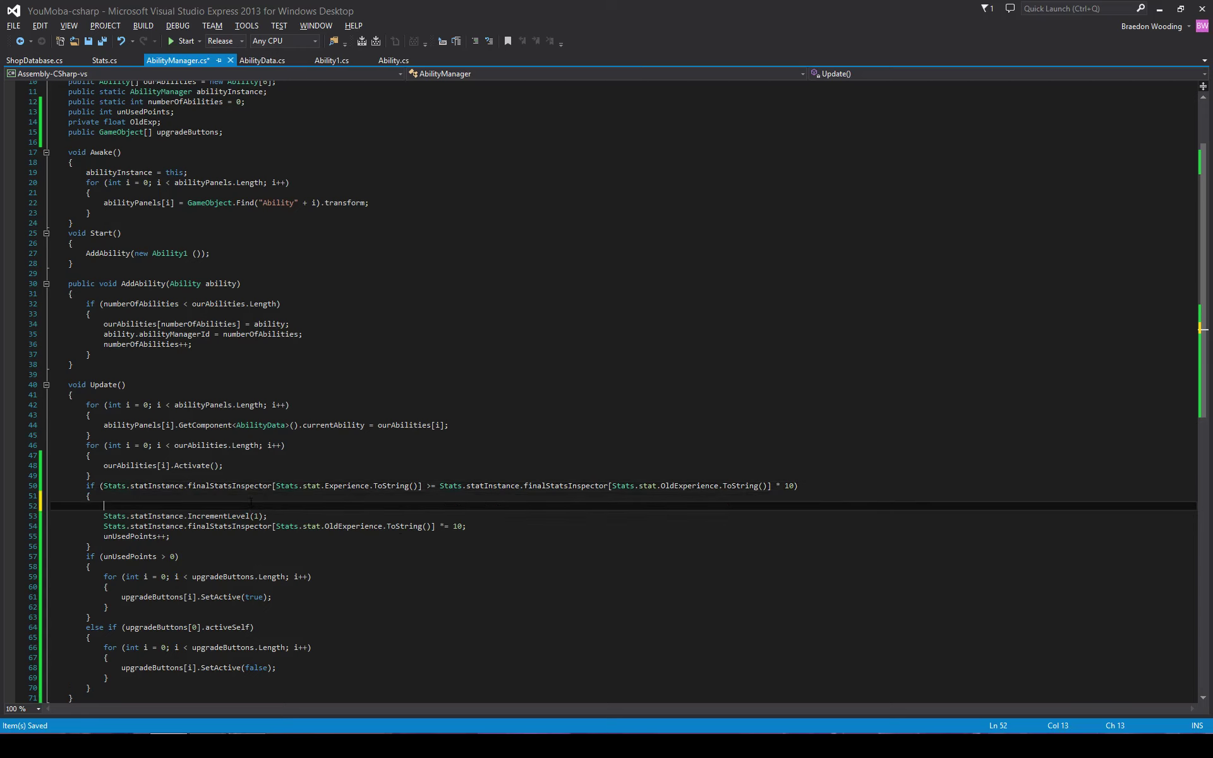
text(if)
key(BackSpace)
key(BackSpace)
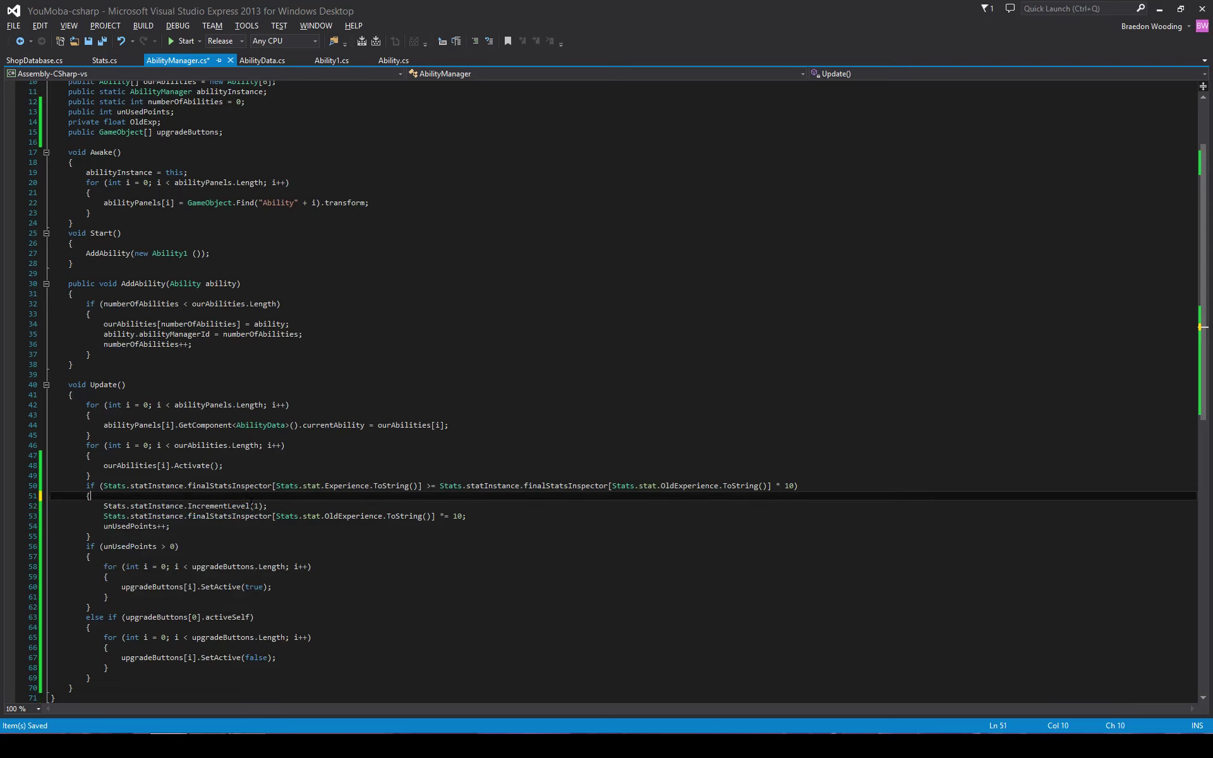
key(alt+Tab)
click(584, 37)
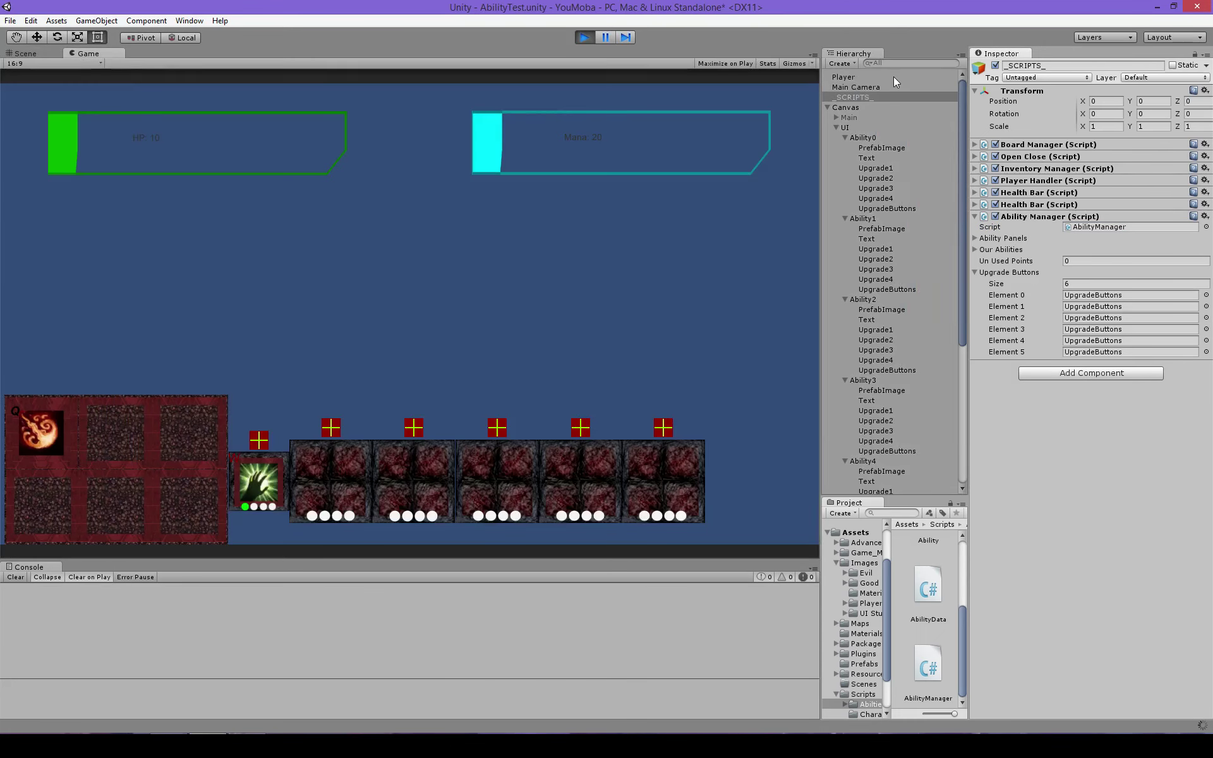
Set the Player's starting Old Experience to 1 and start a test run.
click(893, 77)
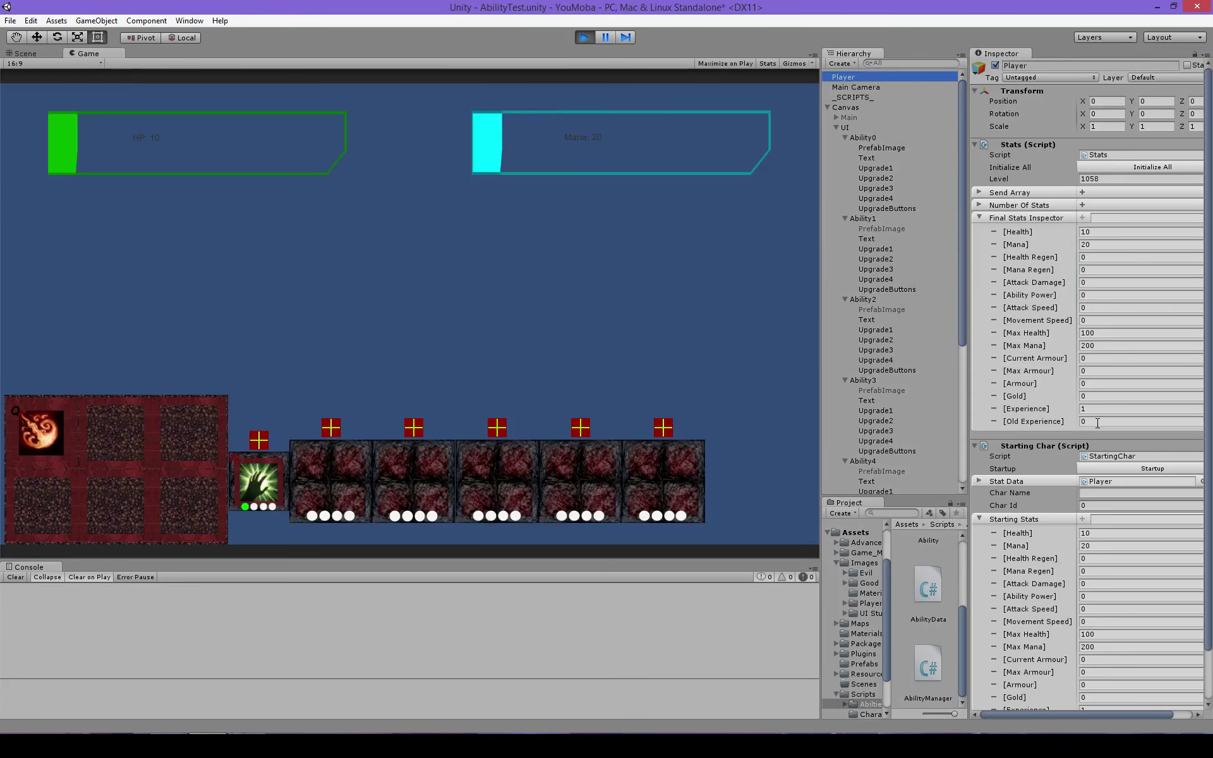
click(585, 38)
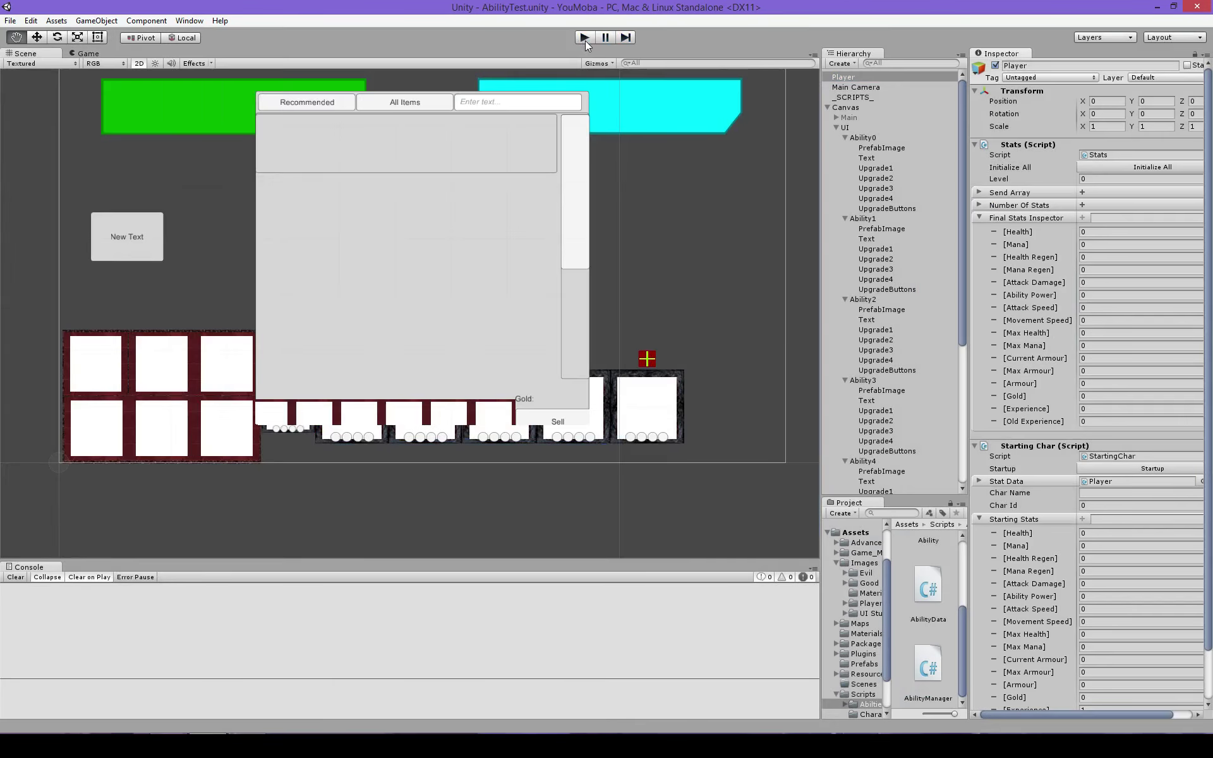
key(alt+Tab)
click(276, 508)
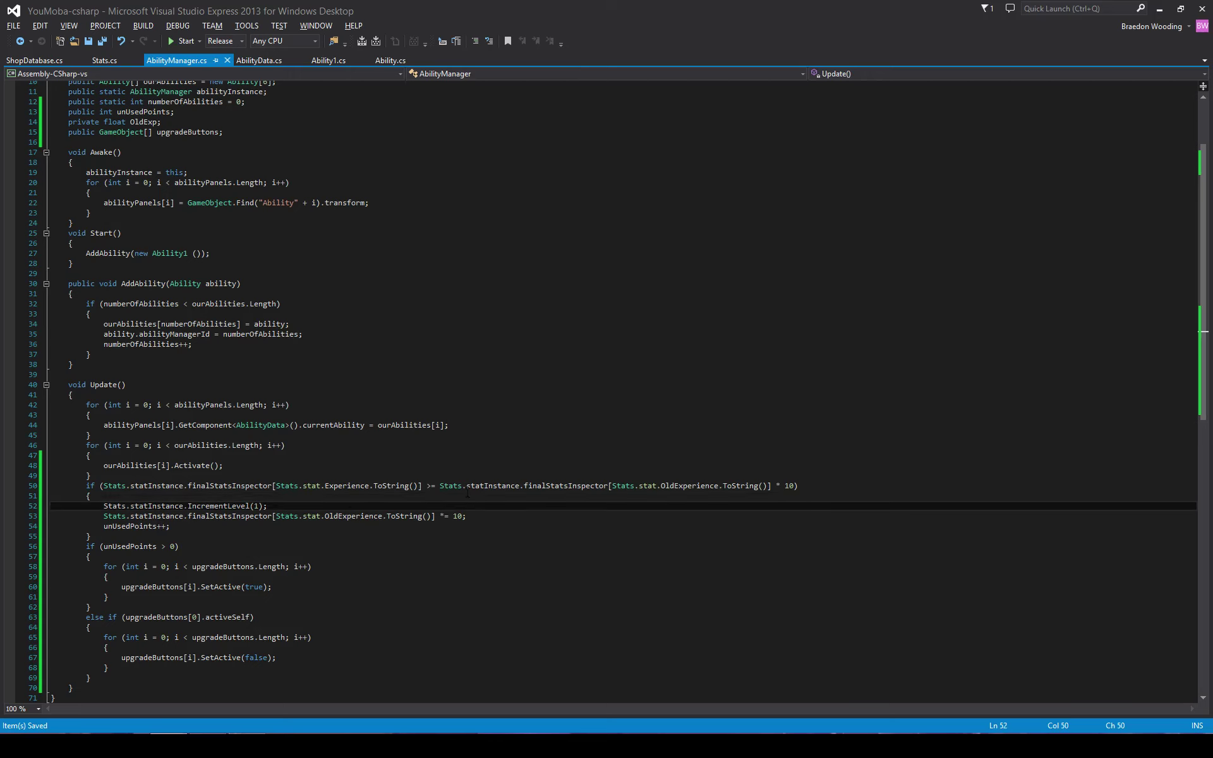
key(alt+Tab)
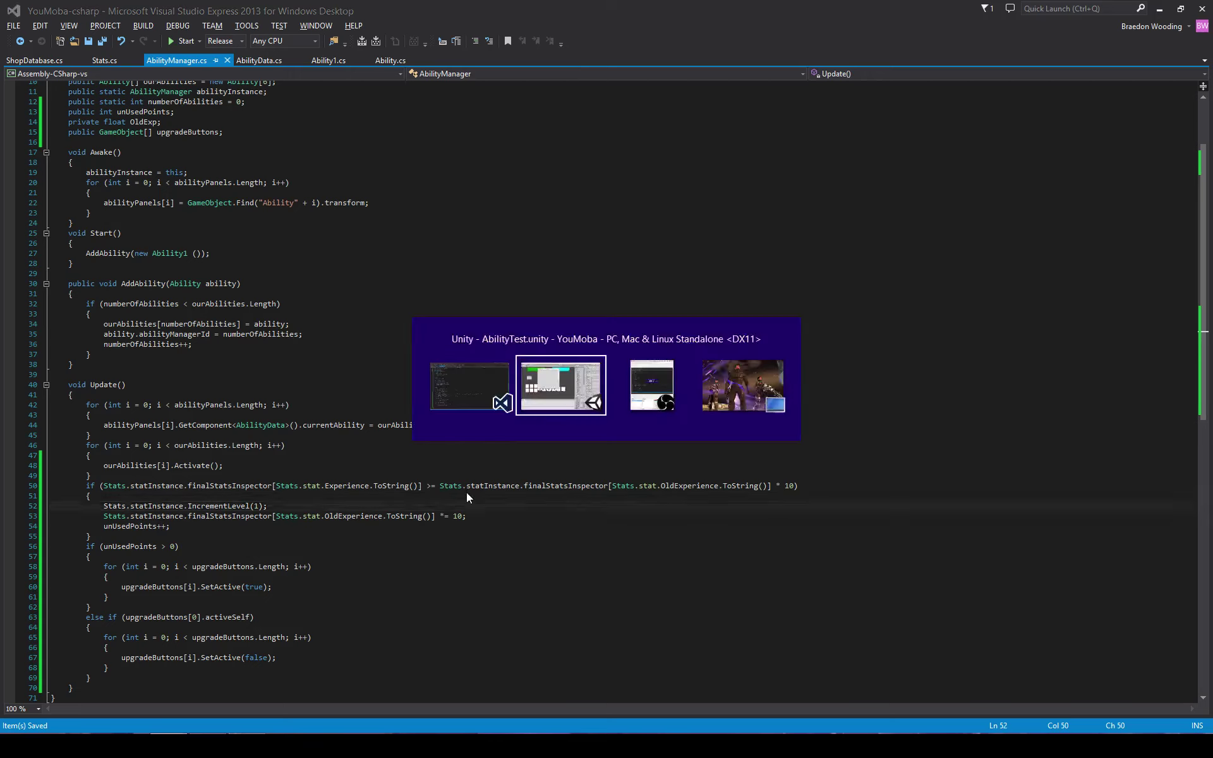
scroll(998, 620, down, 2)
click(1077, 667)
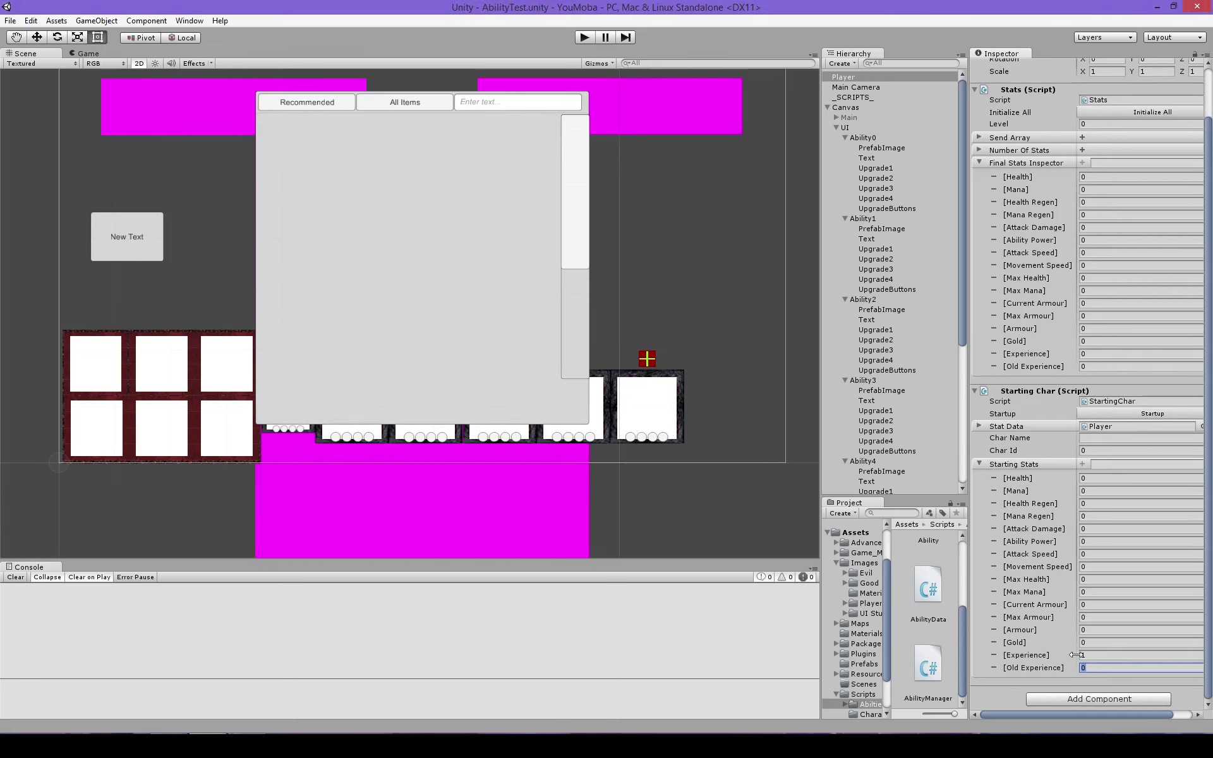
text(1)
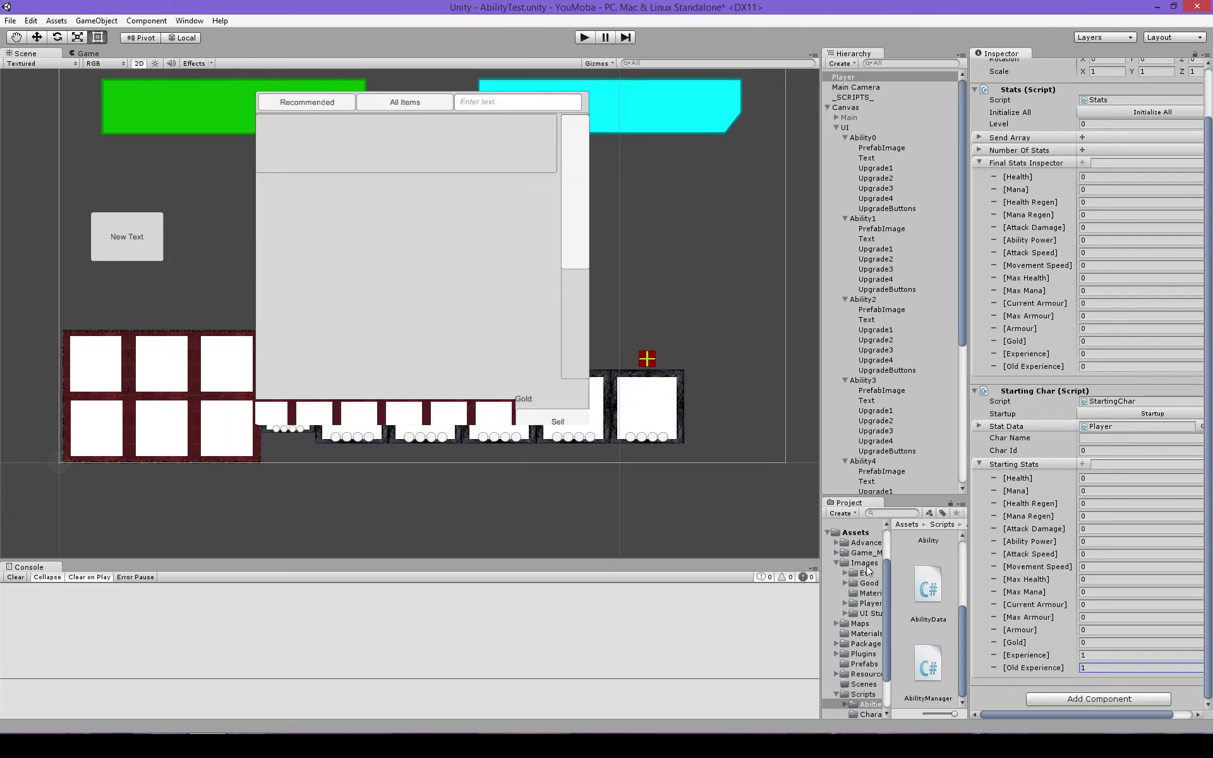
click(583, 38)
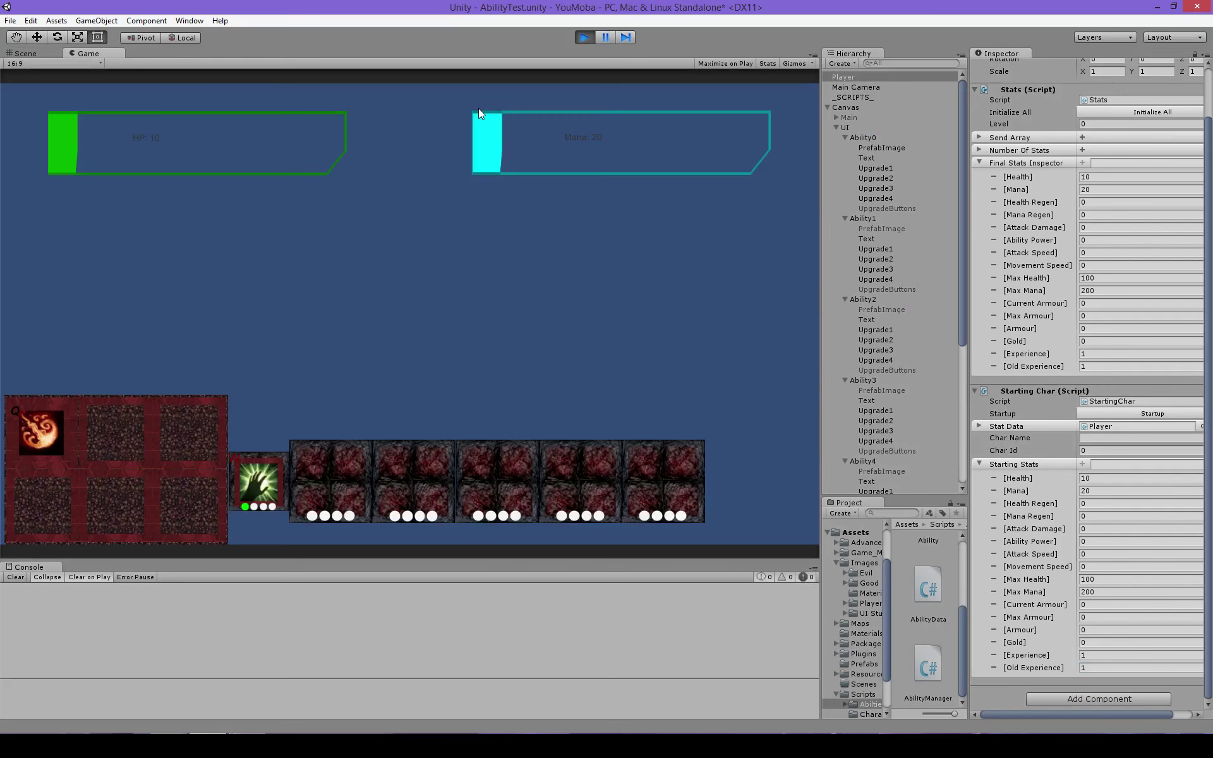
Set the Player's Experience to 2 during play, then stop the game.
click(1091, 354)
click(1091, 354)
double_click(1090, 354)
text(2)
click(700, 246)
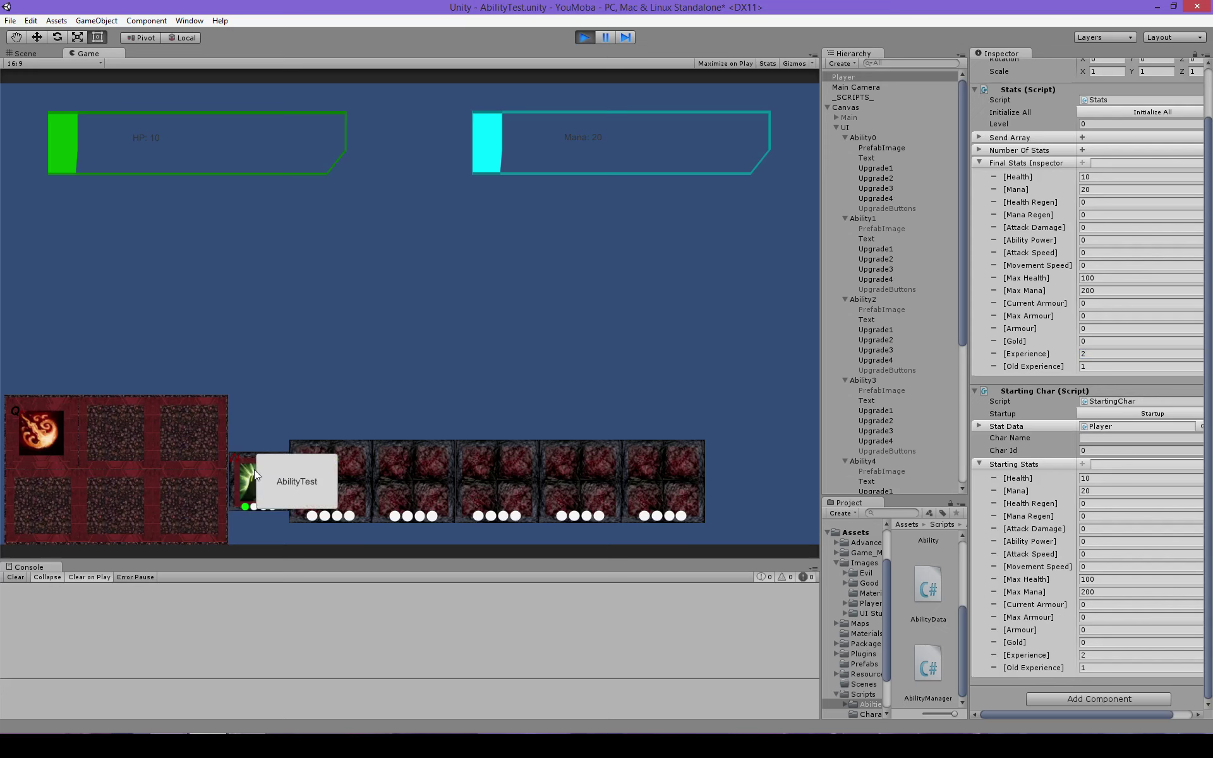
click(586, 36)
Delete ' * 10' from line 50's level-up condition in AbilityManager.cs and save.
key(alt+Tab)
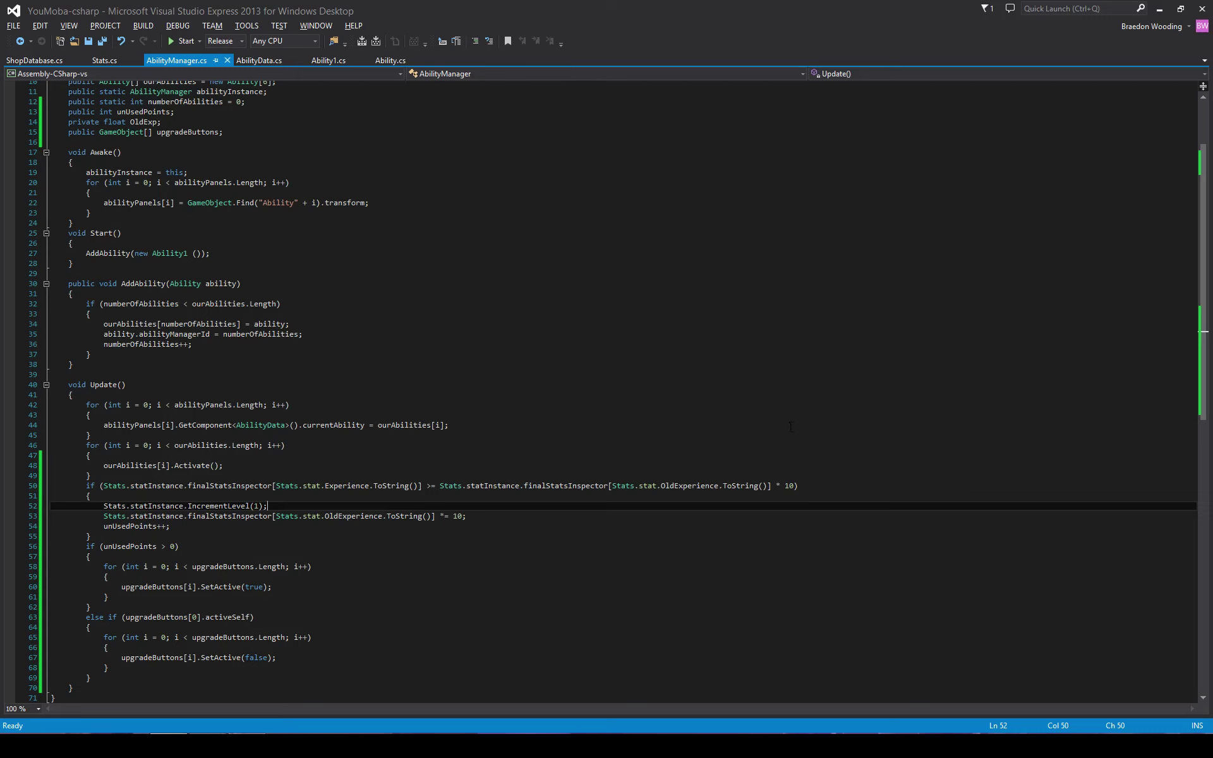
click(794, 486)
key(BackSpace)
key(BackSpace)
key(BackSpace)
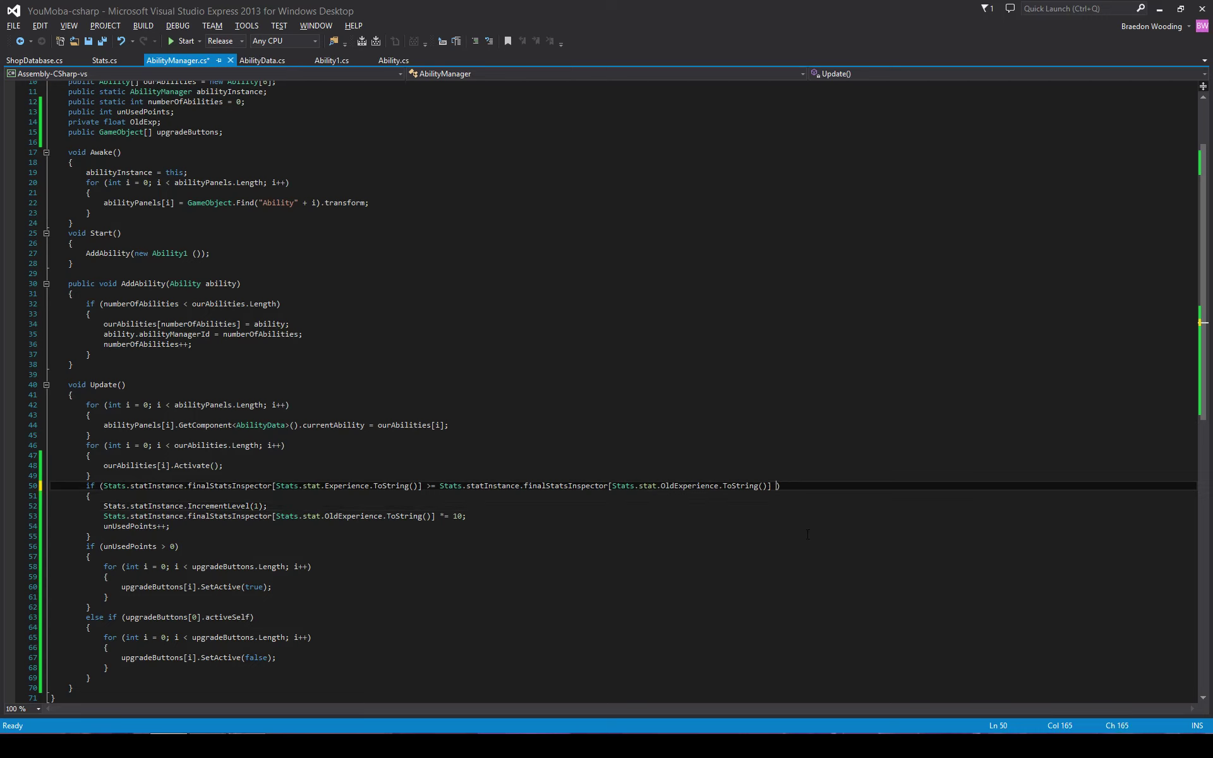
key(BackSpace)
key(ctrl+s)
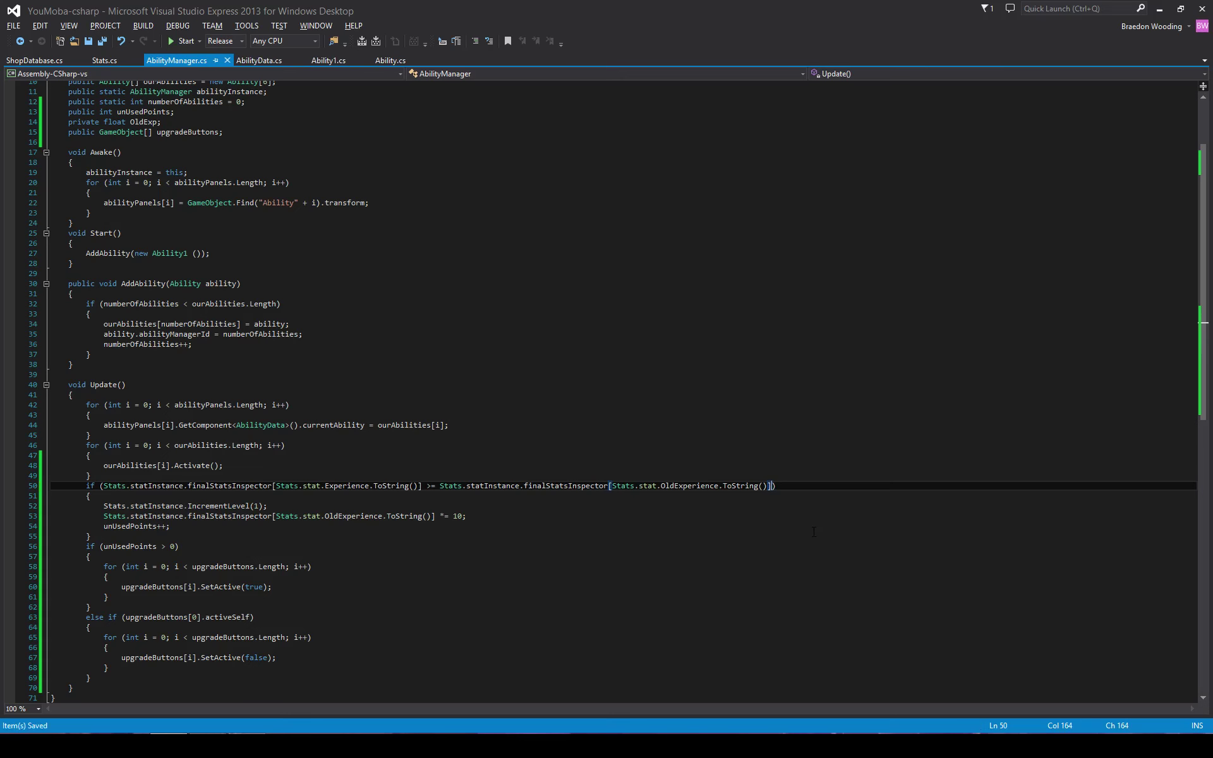
key(alt+Tab)
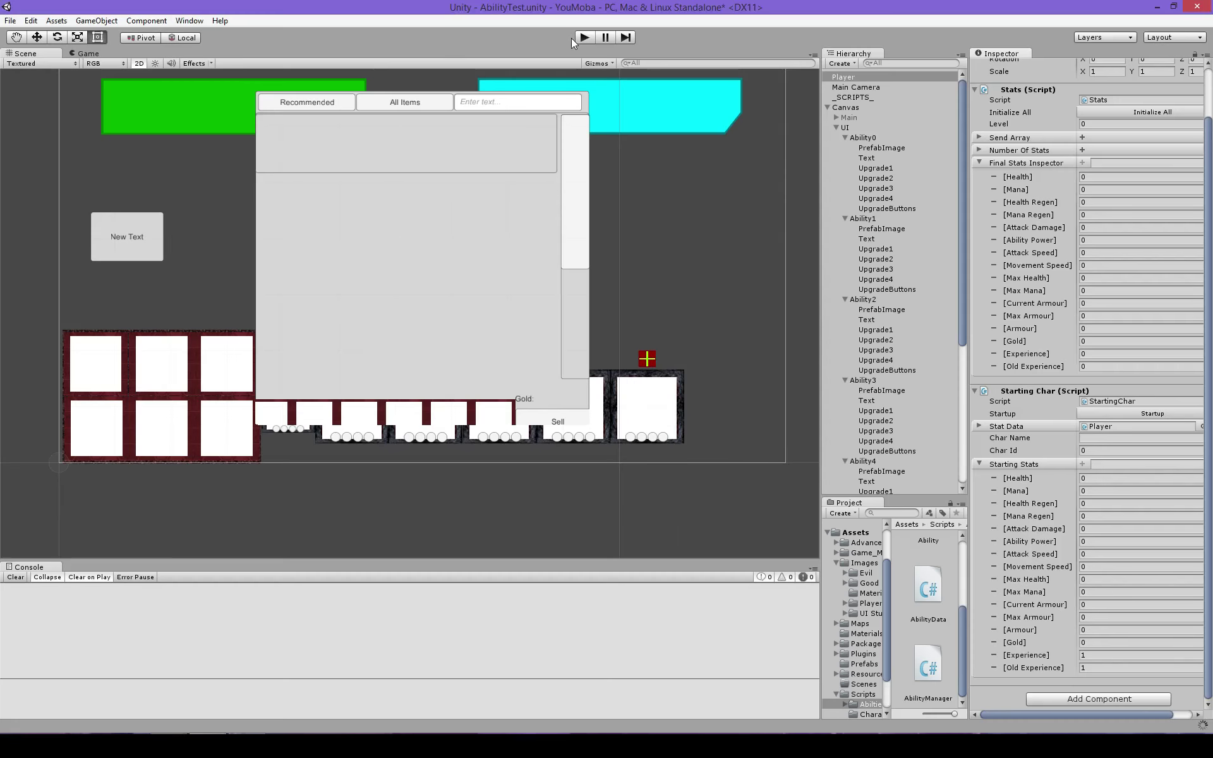
In Play mode, level up the green ability, set Experience to 15, and level it again.
click(584, 37)
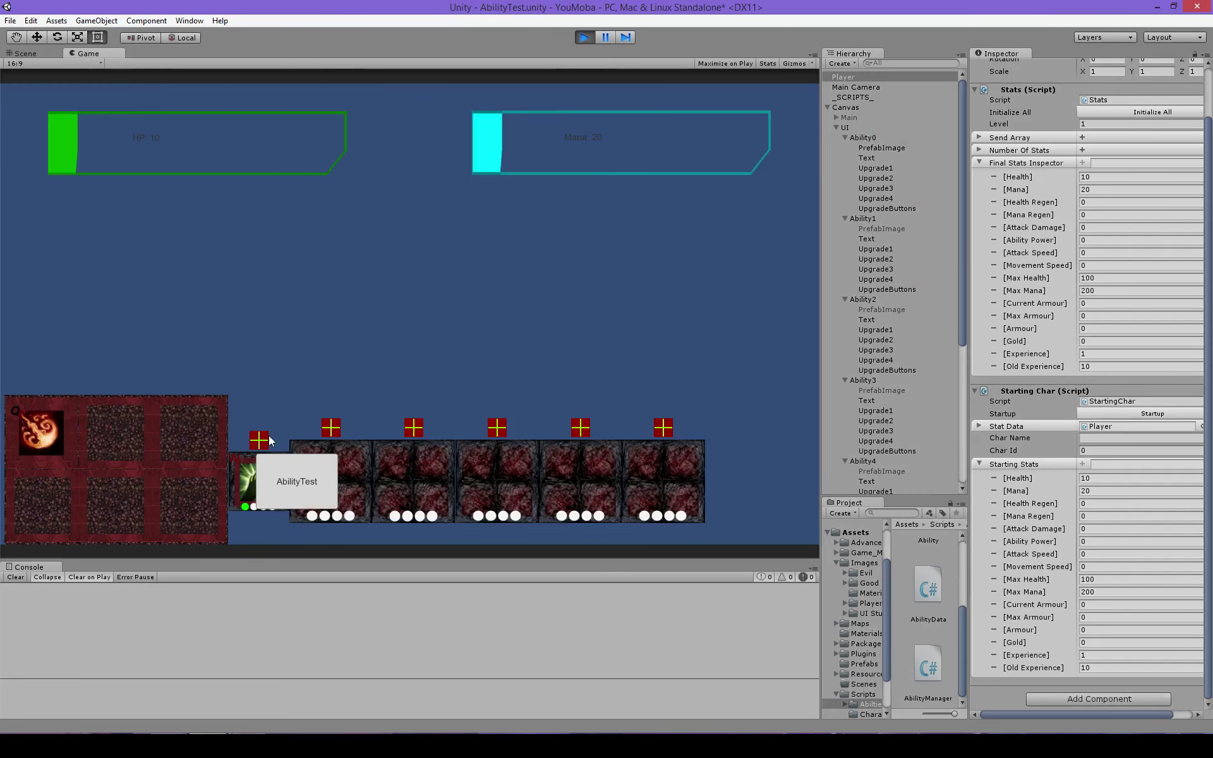
click(259, 440)
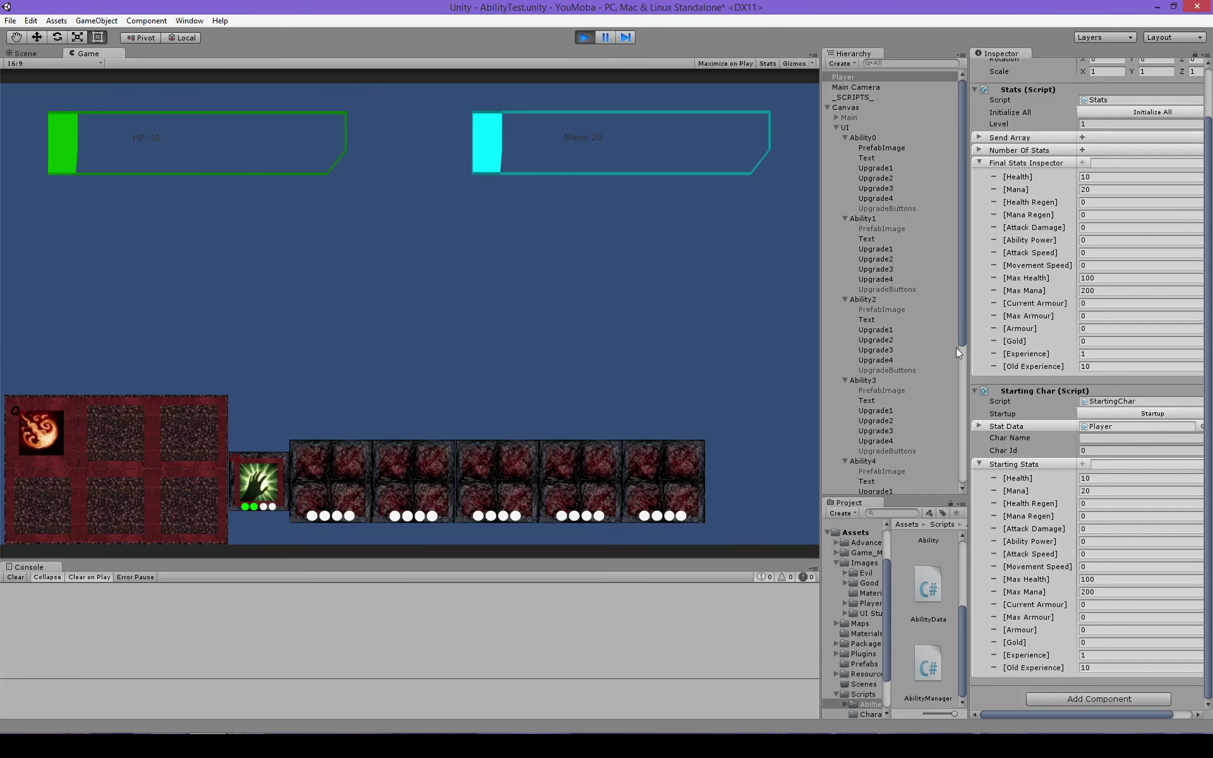
click(1082, 354)
text(15)
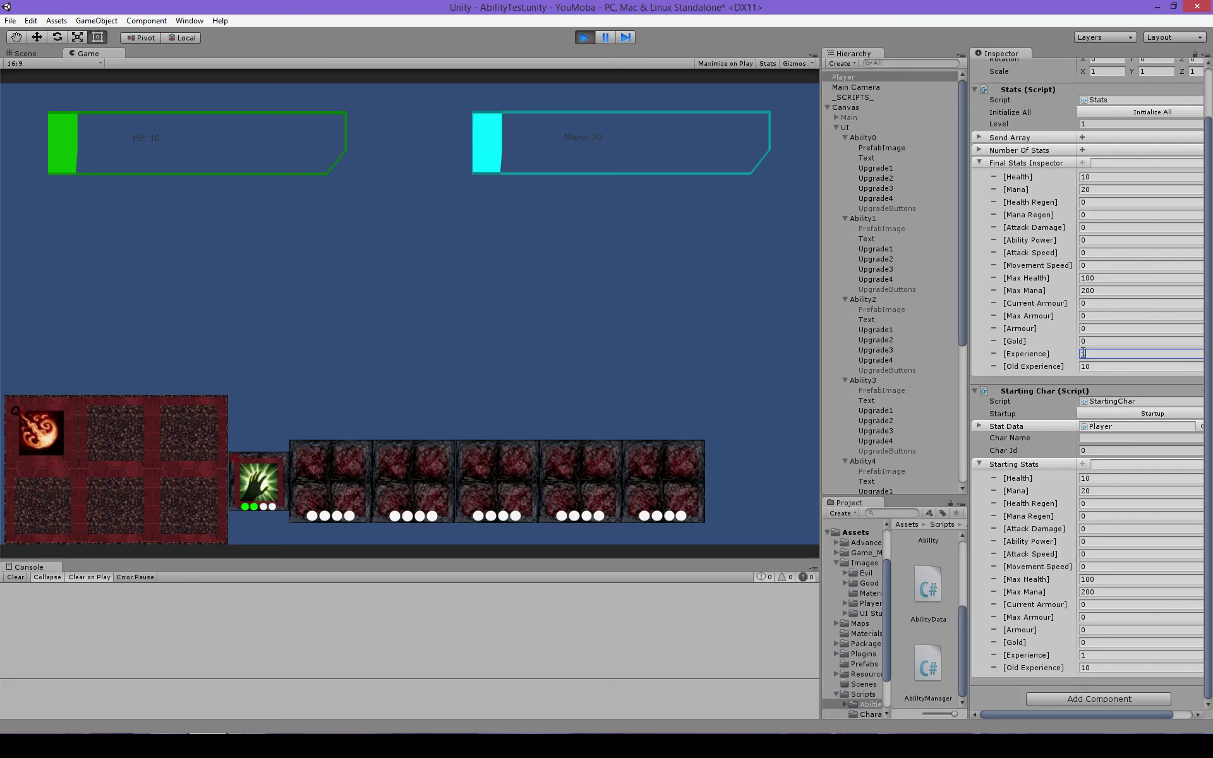
click(263, 439)
Raise Experience to 150, level the ability to four green pips, then stop and select Ability0's UpgradeButtons.
click(1126, 354)
text(20)
click(1095, 353)
key(BackSpace)
key(BackSpace)
text(150)
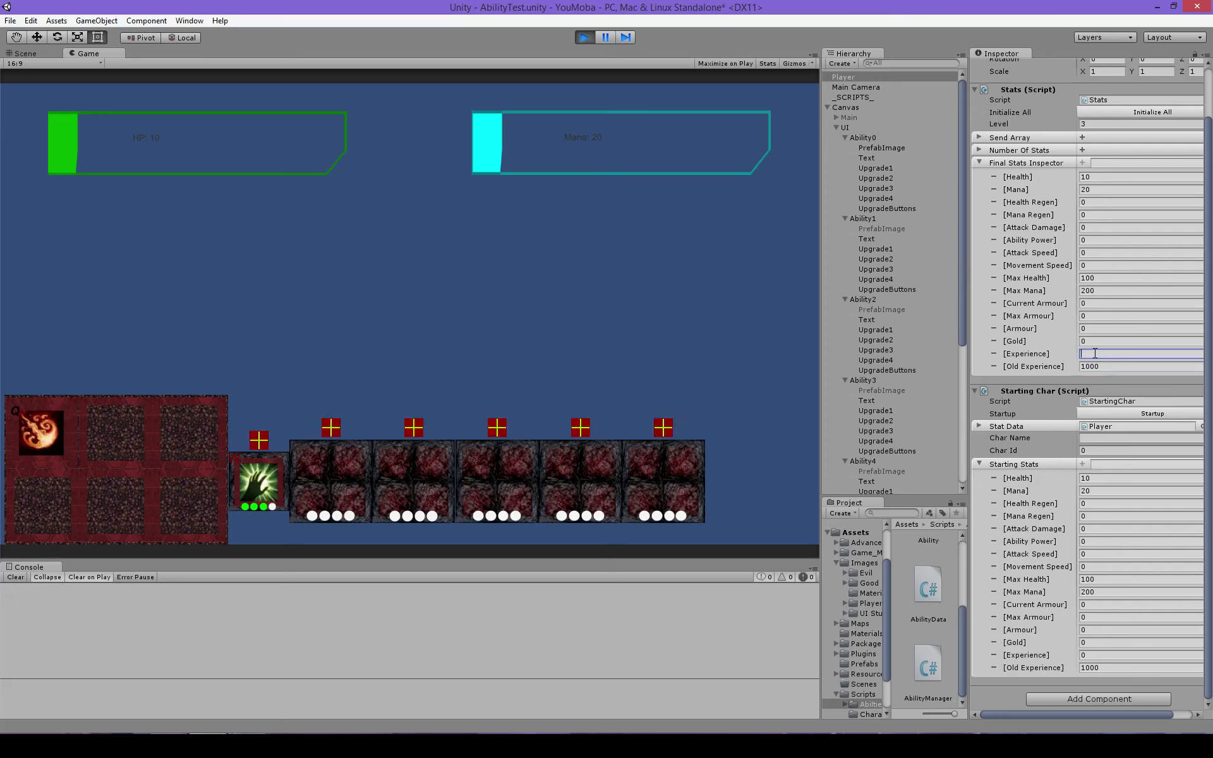
click(323, 429)
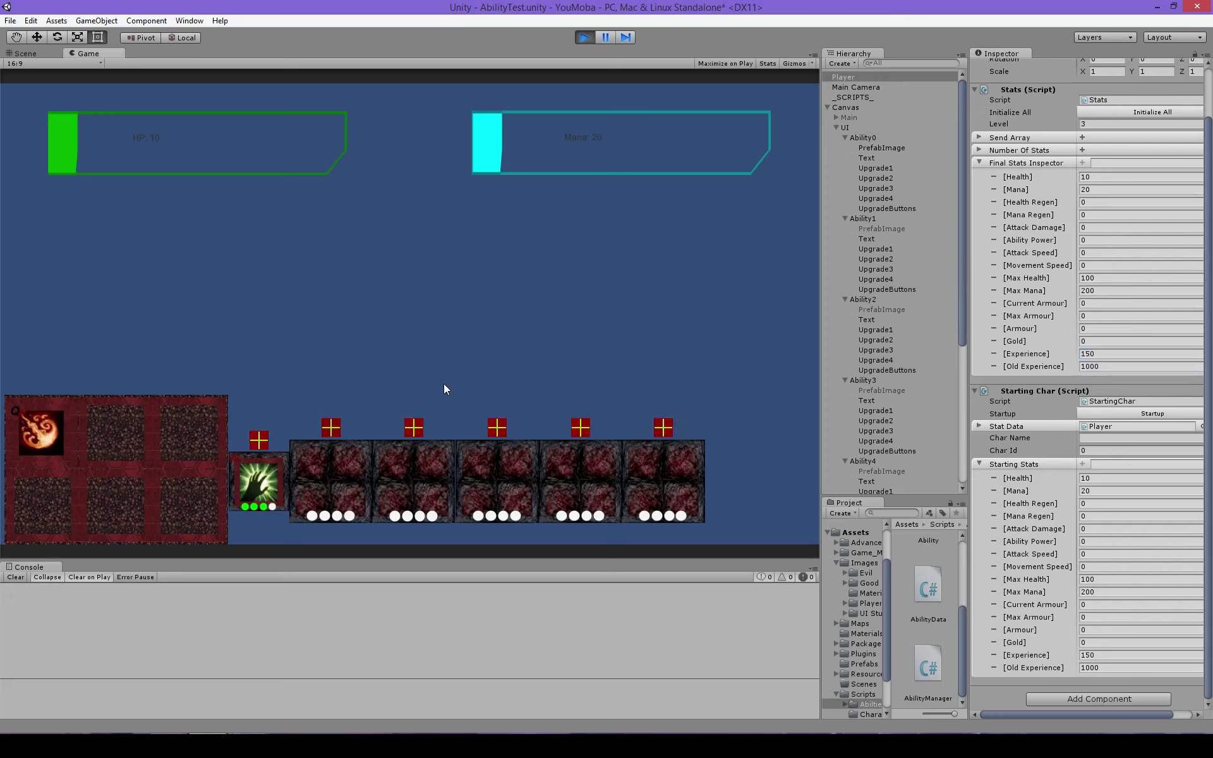
click(254, 440)
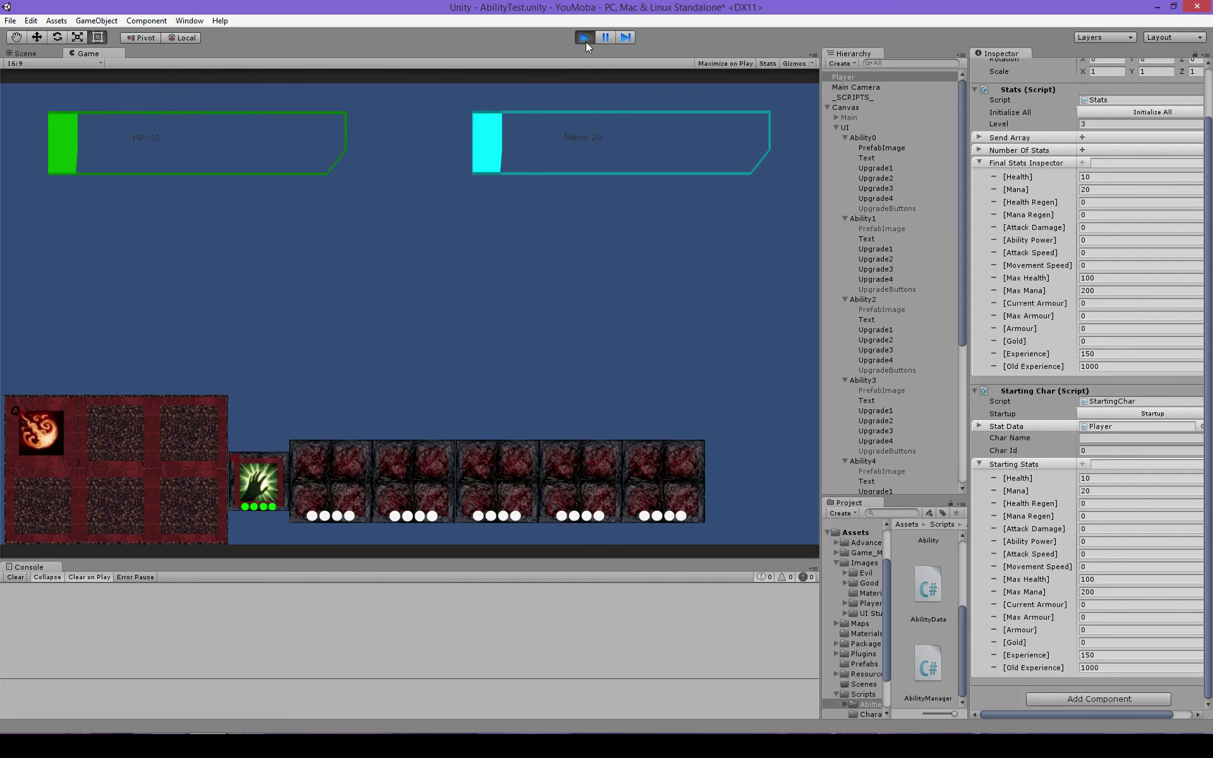
click(585, 42)
click(887, 208)
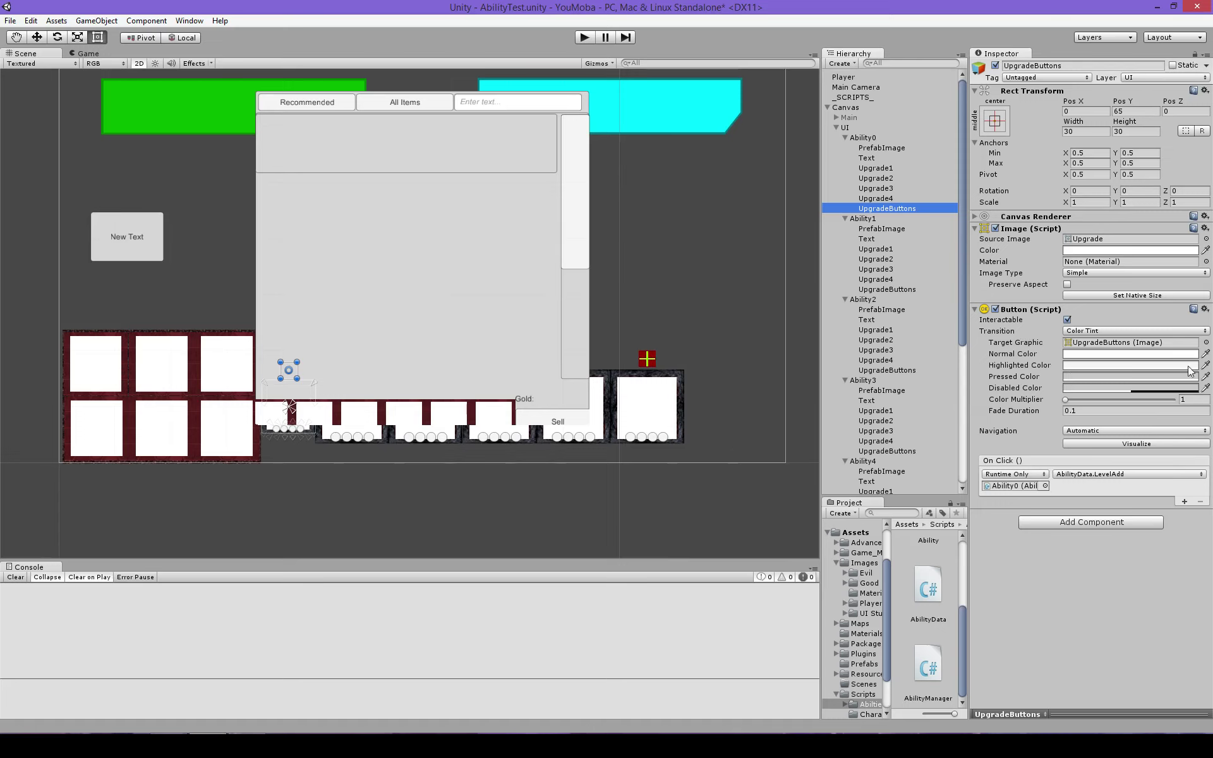
Wire Ability1's upgrade button On Click to call AbilityData.LevelAdd on Ability1.
drag(911, 289, 911, 302)
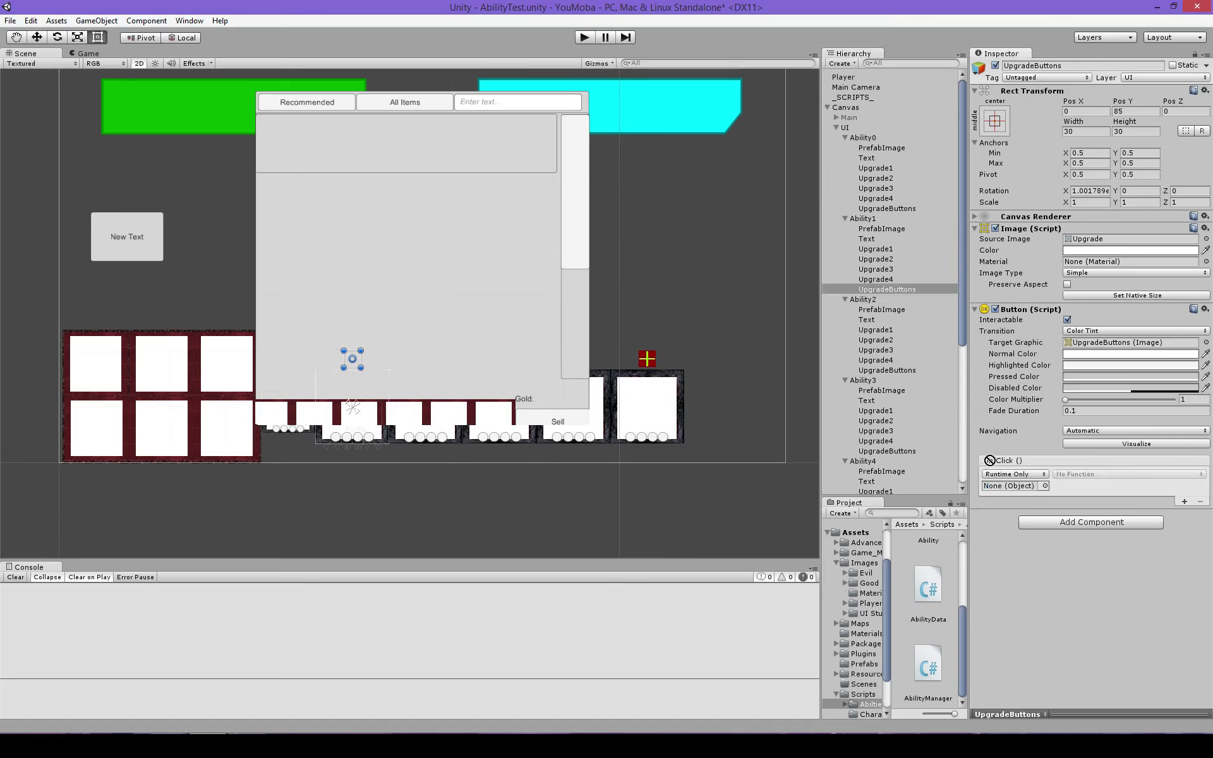
drag(911, 302, 1014, 486)
click(1097, 473)
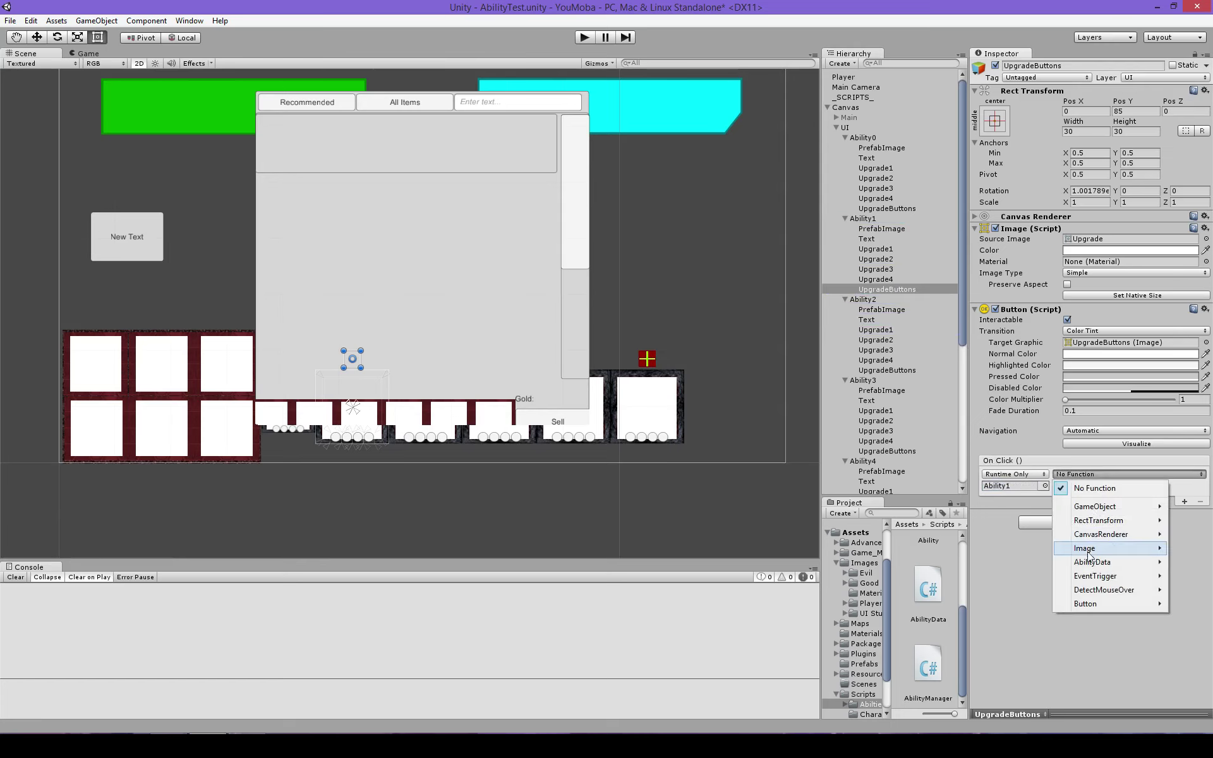
mouse_move(1091, 562)
click(947, 673)
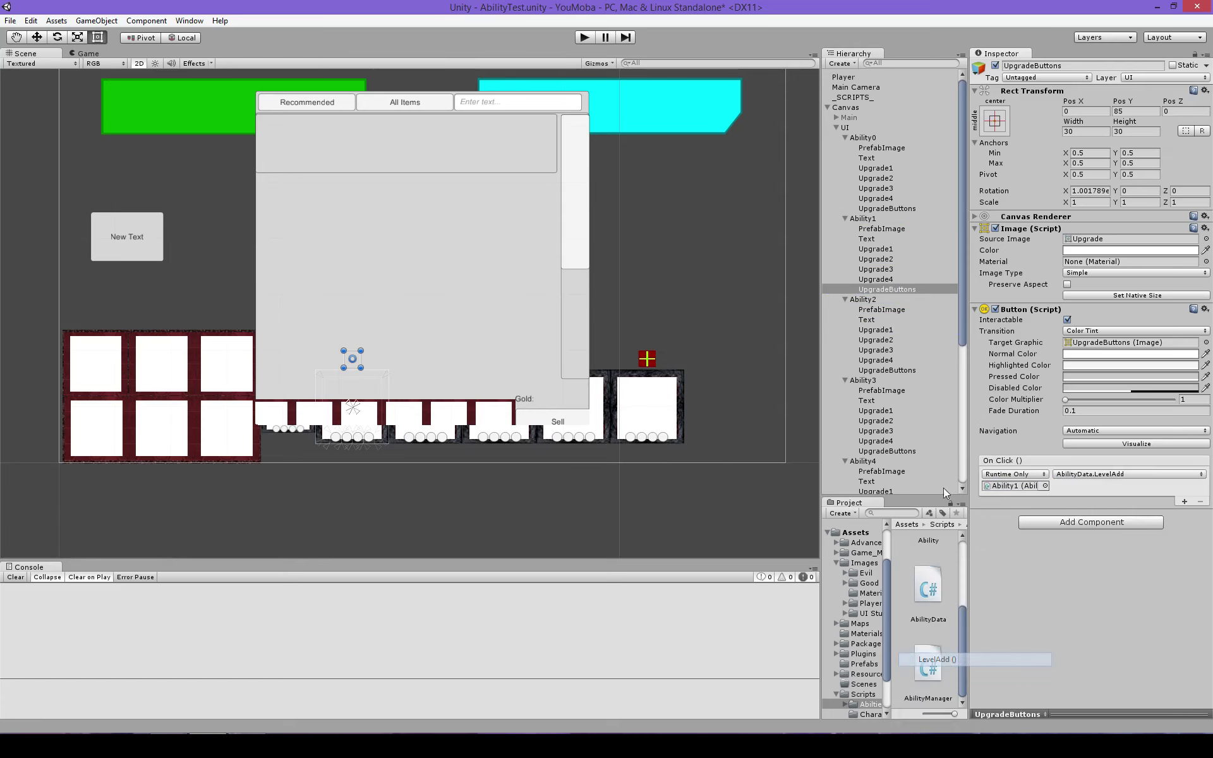
Set Ability2 as the On Click target of Ability2's upgrade button.
click(883, 372)
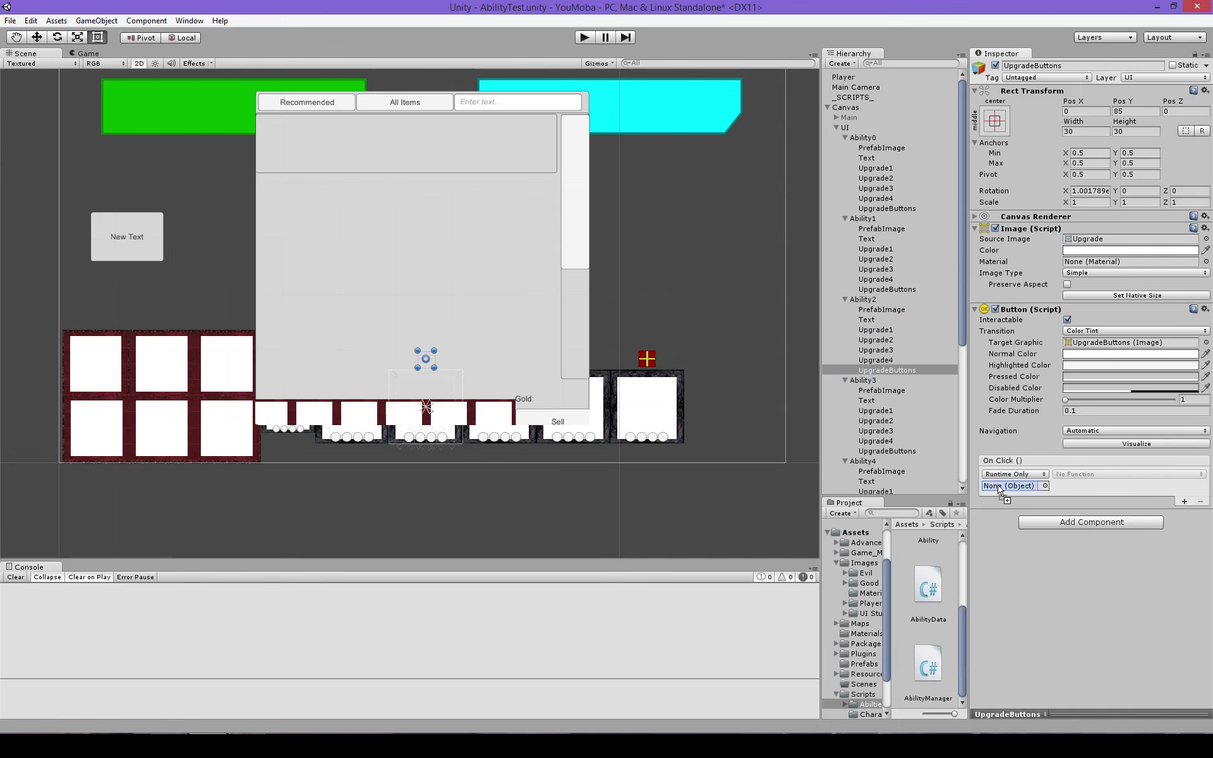
drag(864, 299, 1011, 486)
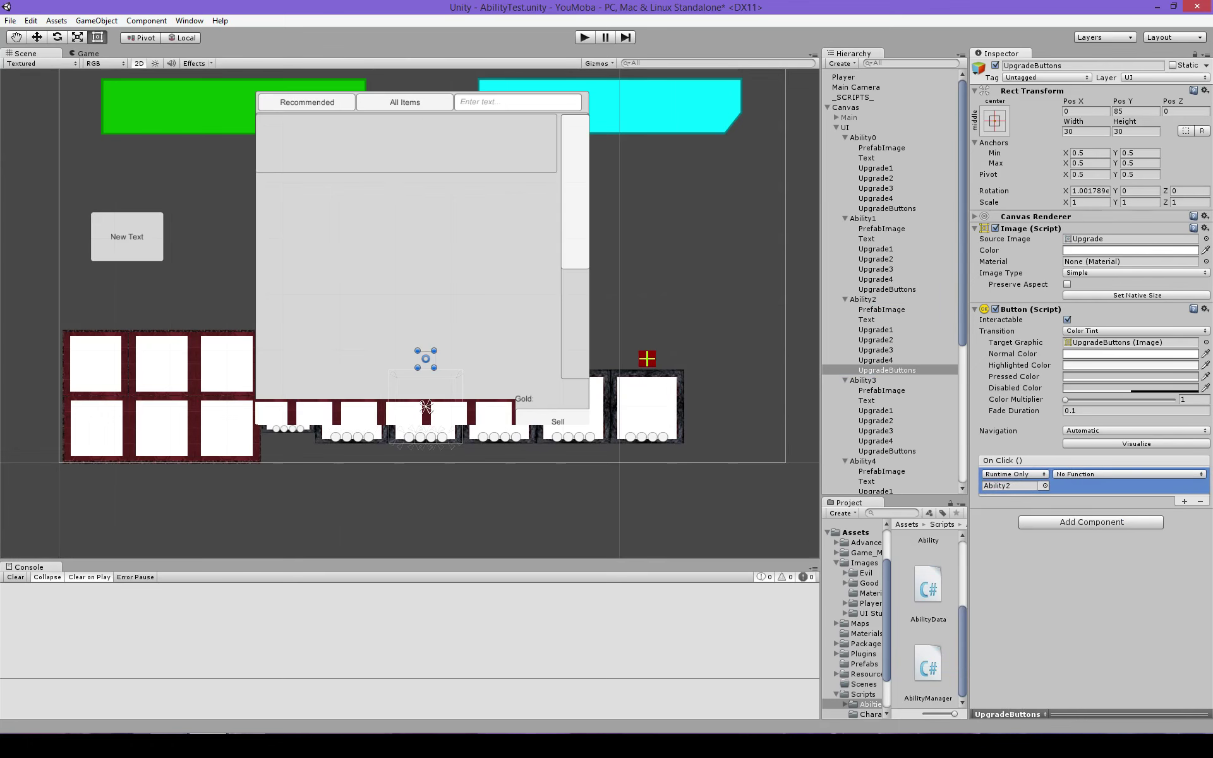
key(alt+Tab)
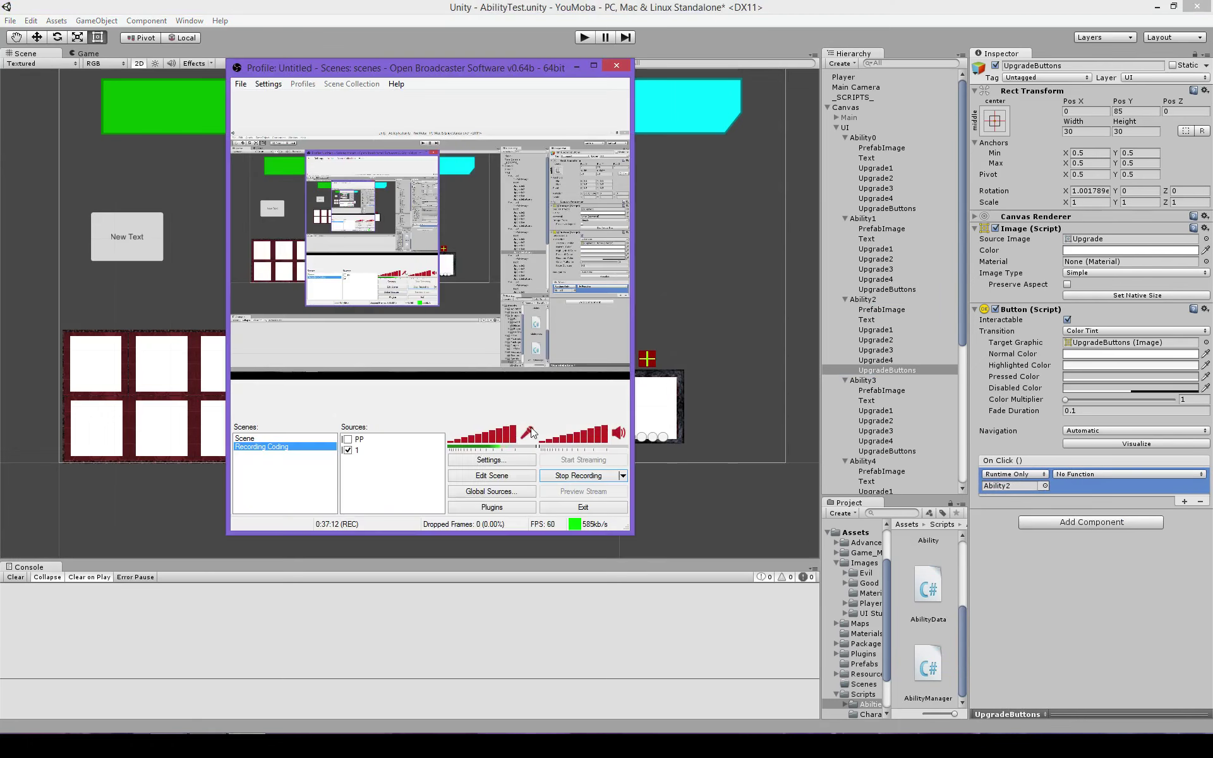